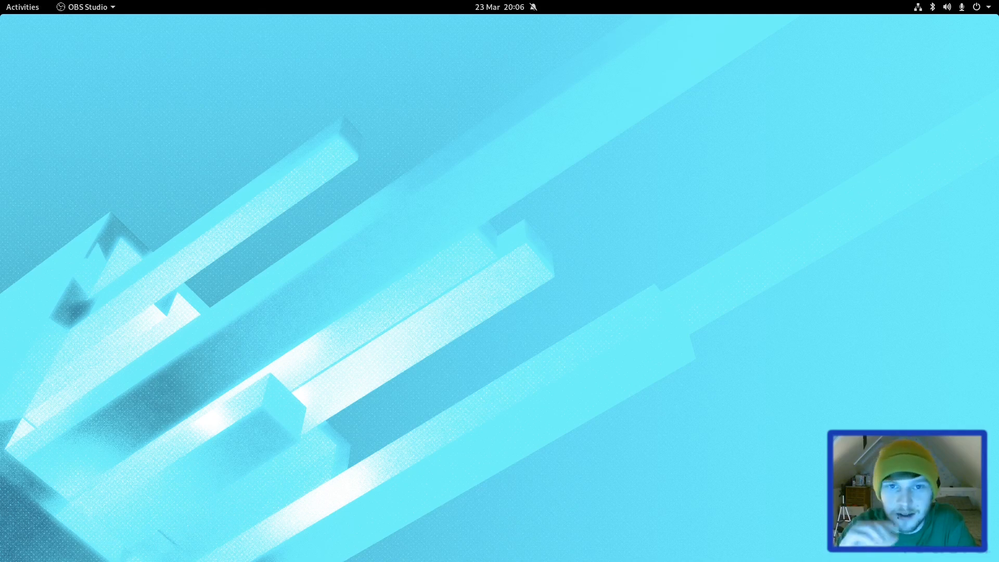
Peek at the calendar panel, then bring up the Settings About page from search
{"action": "left_click", "coordinate": [487, 7]}
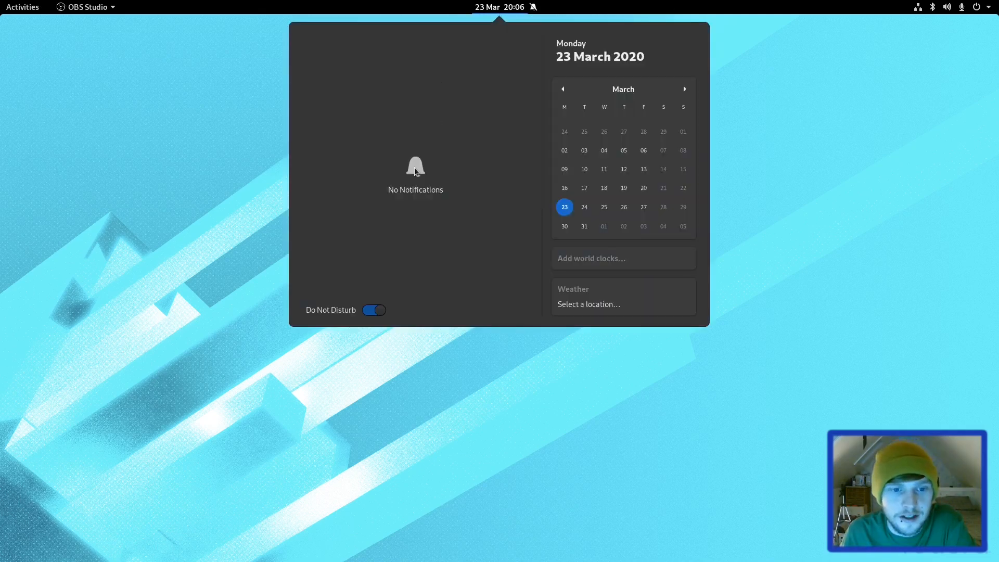
{"action": "left_click", "coordinate": [805, 111]}
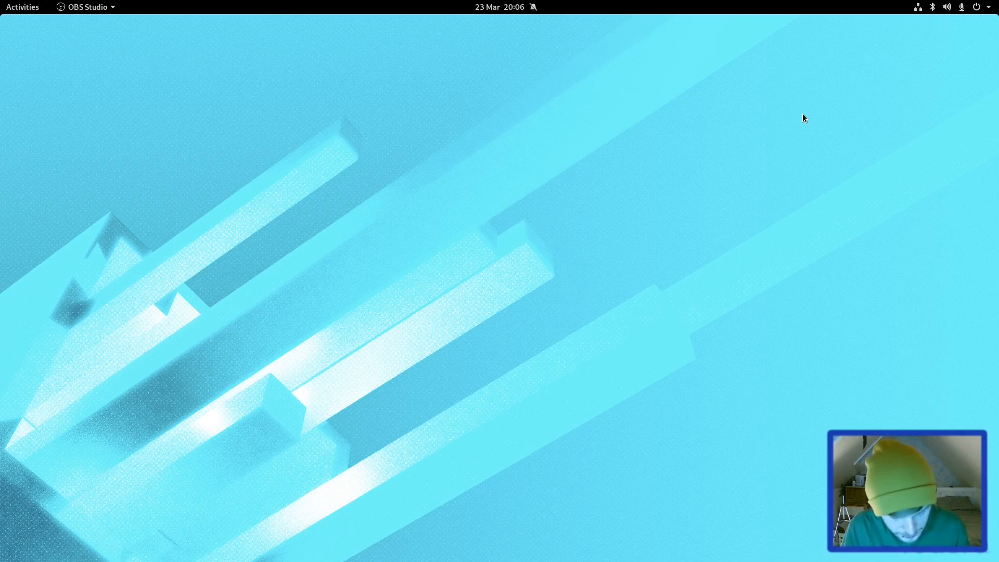
{"action": "key", "text": "super"}
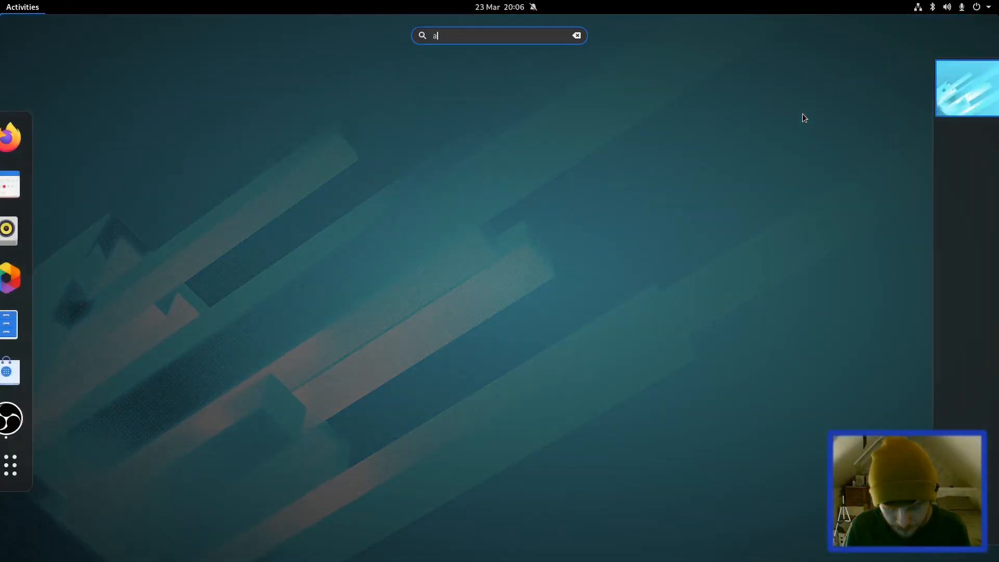
{"action": "type", "text": "about"}
{"action": "key", "text": "Return"}
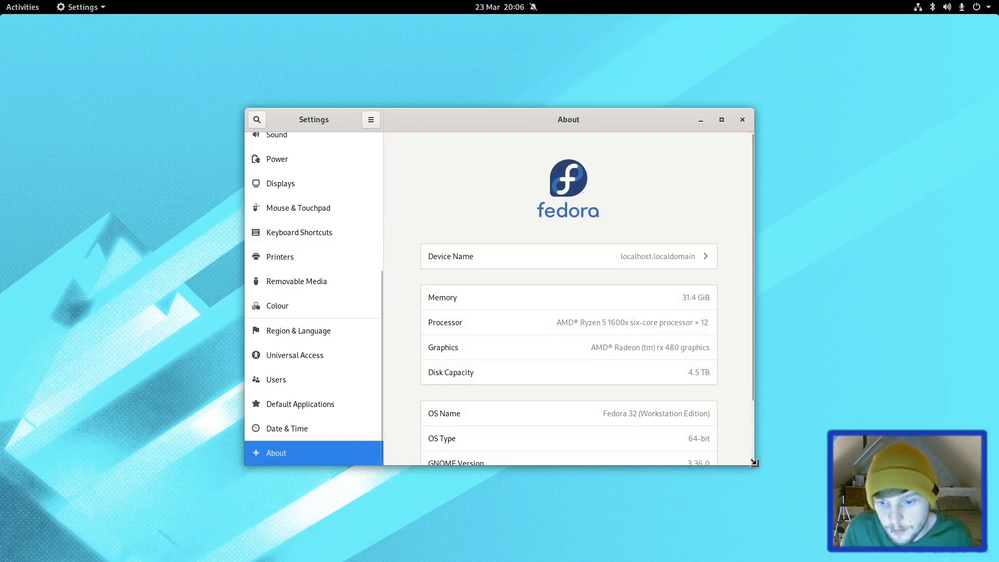
Enlarge and reposition the Settings window so the system details are readable
{"action": "left_click_drag", "start_coordinate": [754, 465], "coordinate": [786, 544]}
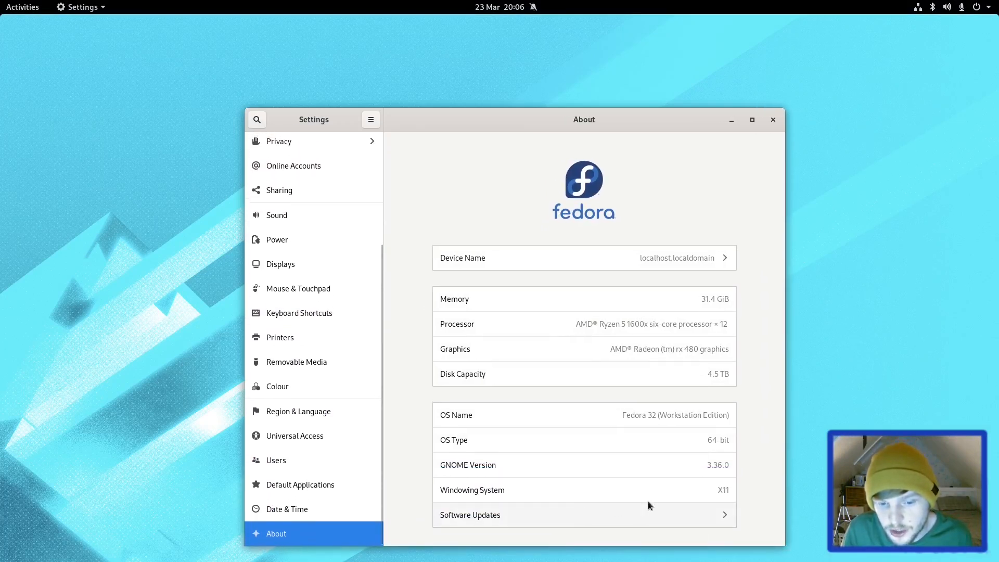
{"action": "left_click_drag", "start_coordinate": [553, 118], "coordinate": [538, 64]}
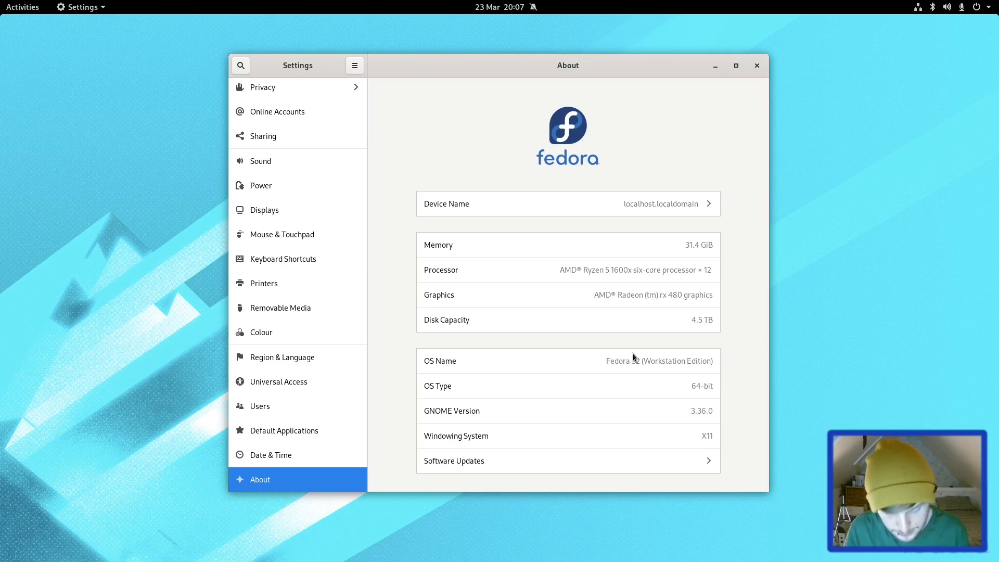
Launch Tweaks from search and show its Window Titlebars settings
{"action": "key", "text": "super"}
{"action": "type", "text": "tweak"}
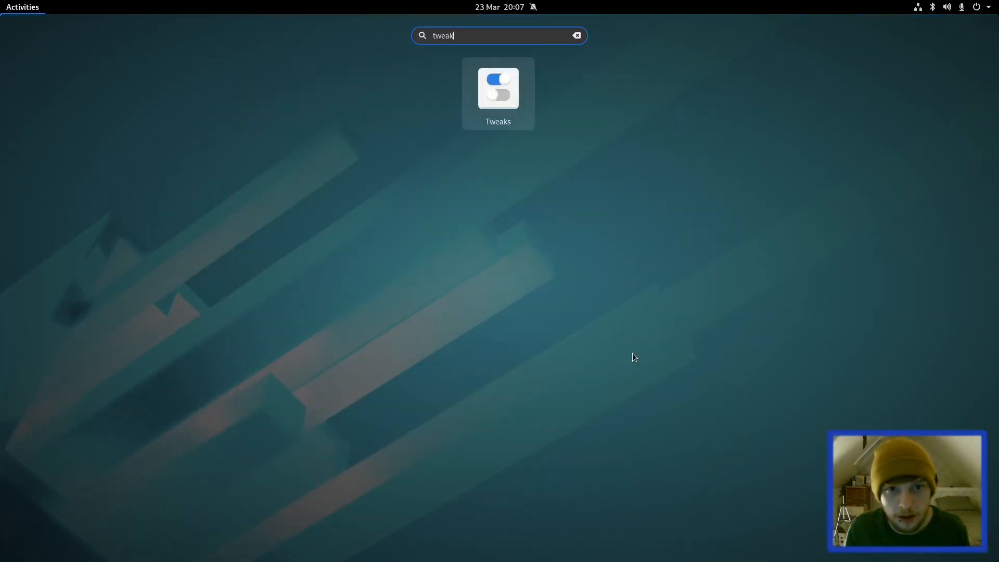
{"action": "key", "text": "Return"}
{"action": "left_click", "coordinate": [326, 297]}
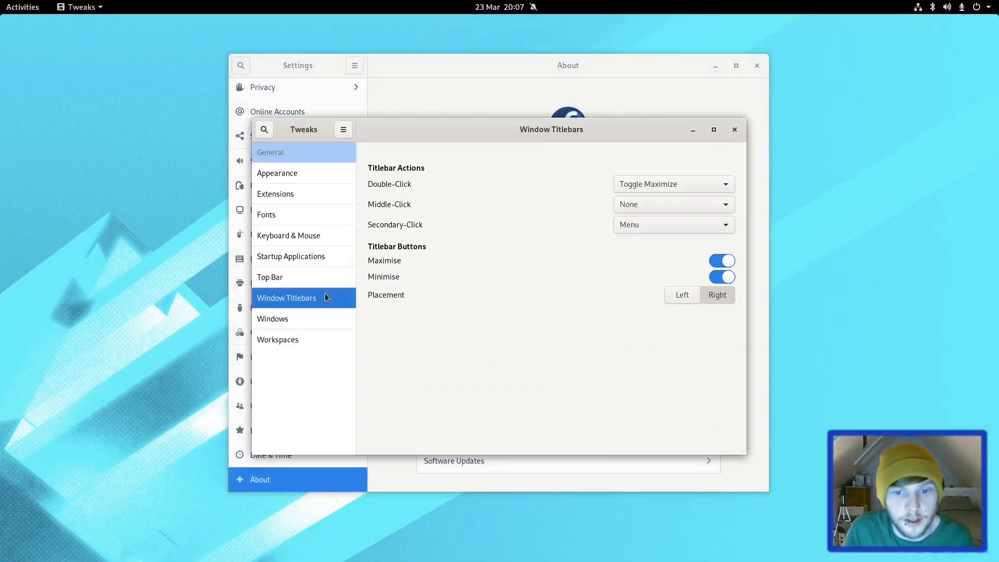
Toggle the Maximise and Minimise titlebar buttons, keep both on, then hide Tweaks and Settings
{"action": "left_click", "coordinate": [721, 261]}
{"action": "left_click", "coordinate": [723, 277]}
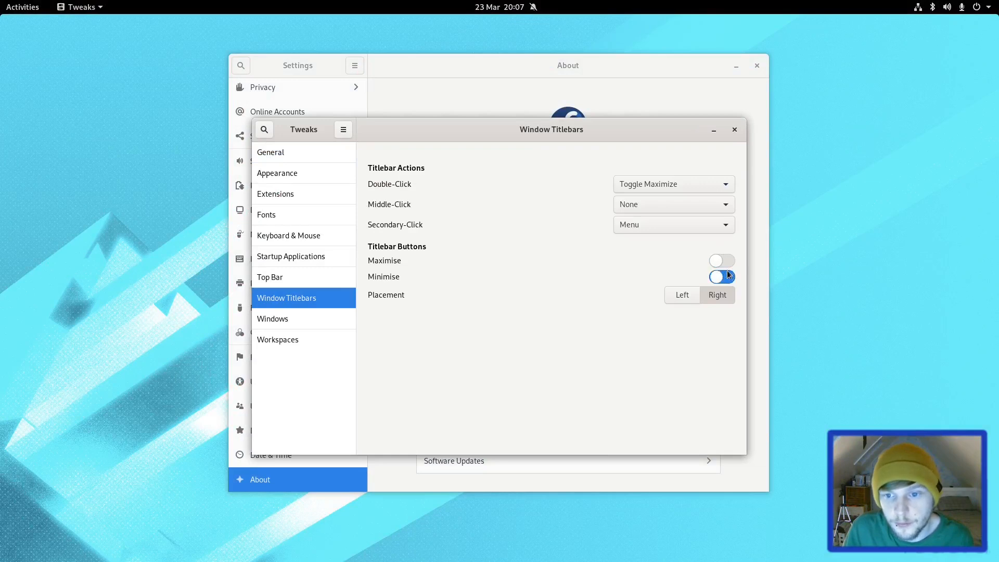
{"action": "left_click", "coordinate": [726, 276]}
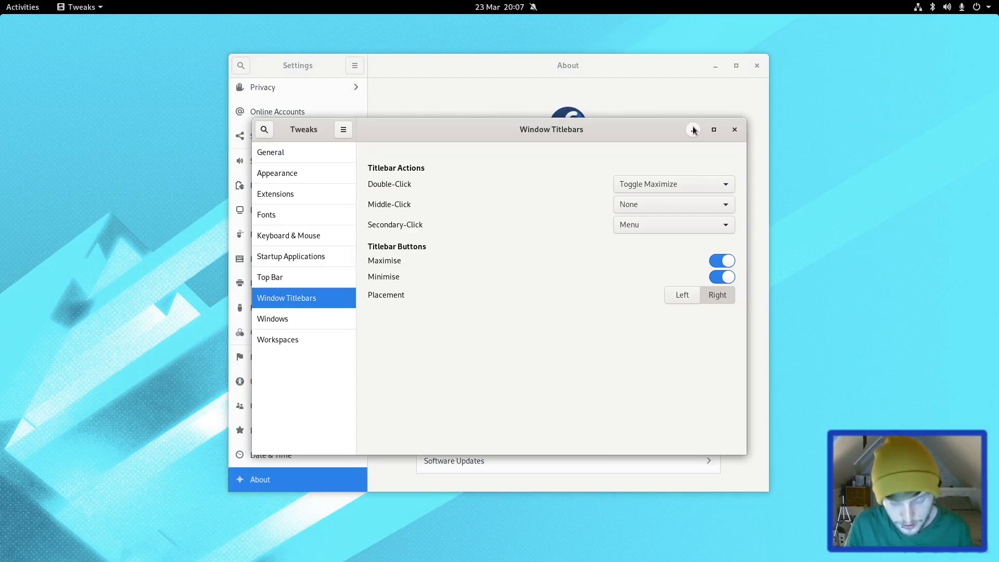
{"action": "left_click", "coordinate": [693, 129]}
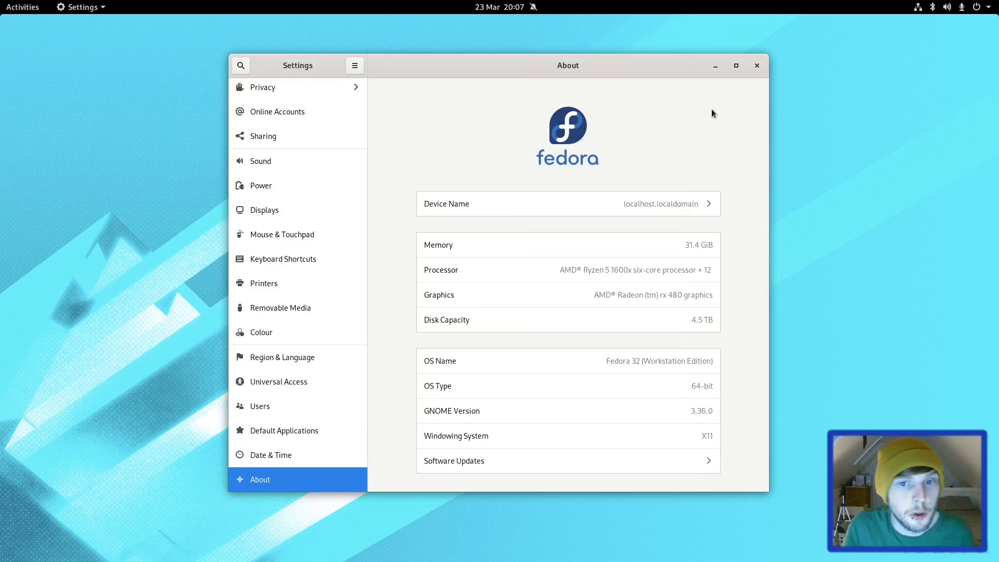
{"action": "left_click", "coordinate": [756, 65]}
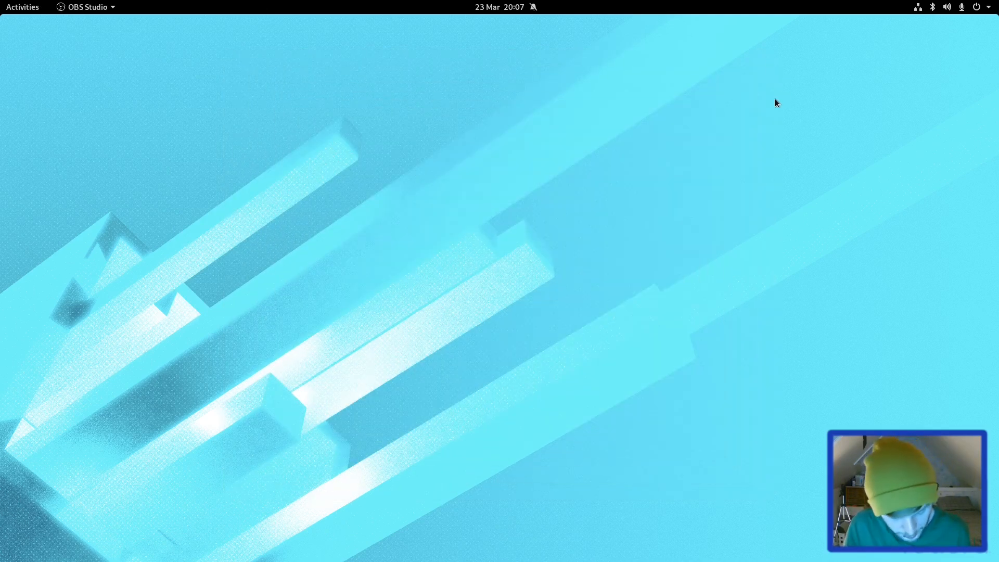
Launch Boxes from the app grid and start creating a new virtual machine
{"action": "key", "text": "super+a"}
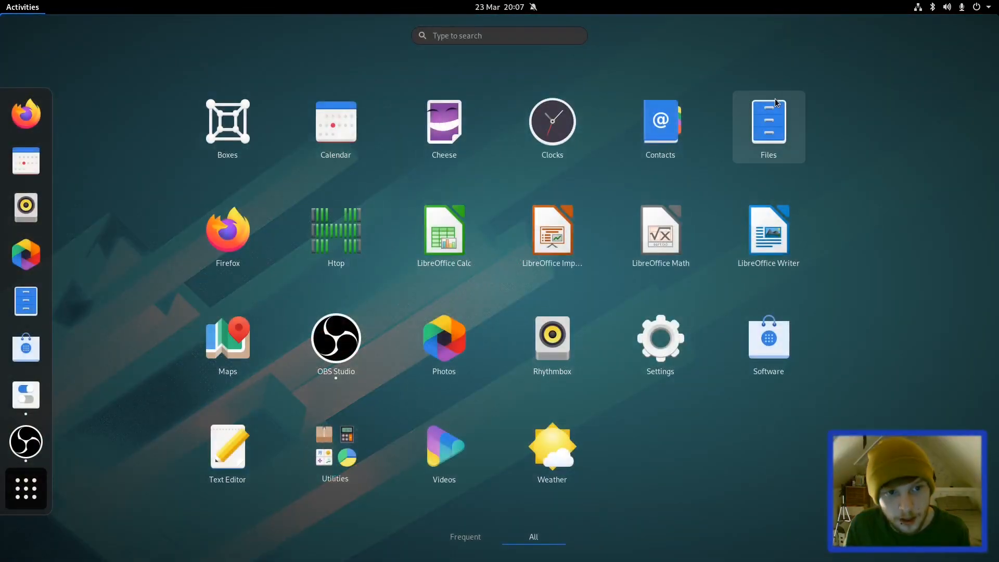
{"action": "left_click", "coordinate": [228, 120]}
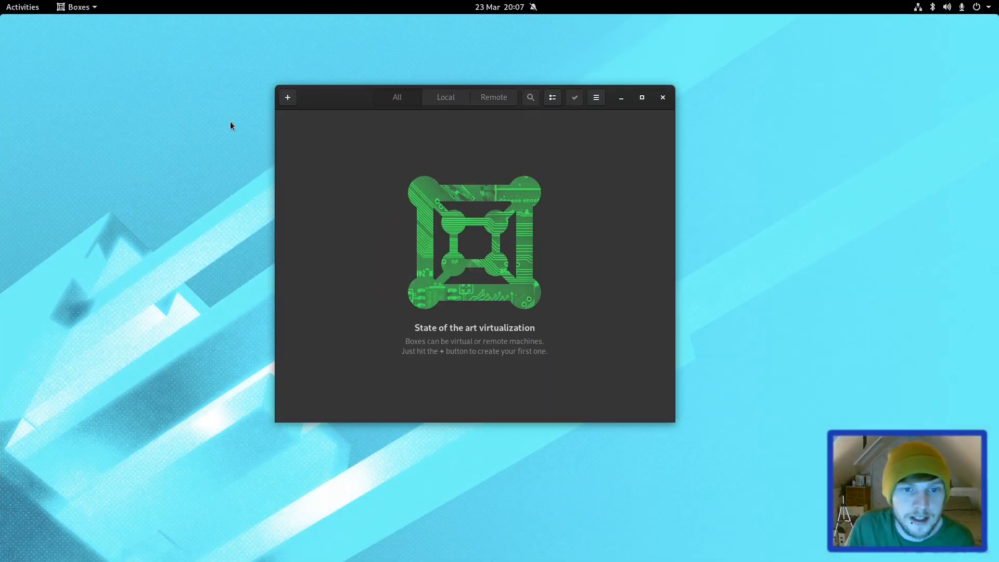
{"action": "left_click_drag", "start_coordinate": [331, 96], "coordinate": [354, 105]}
{"action": "left_click", "coordinate": [311, 107]}
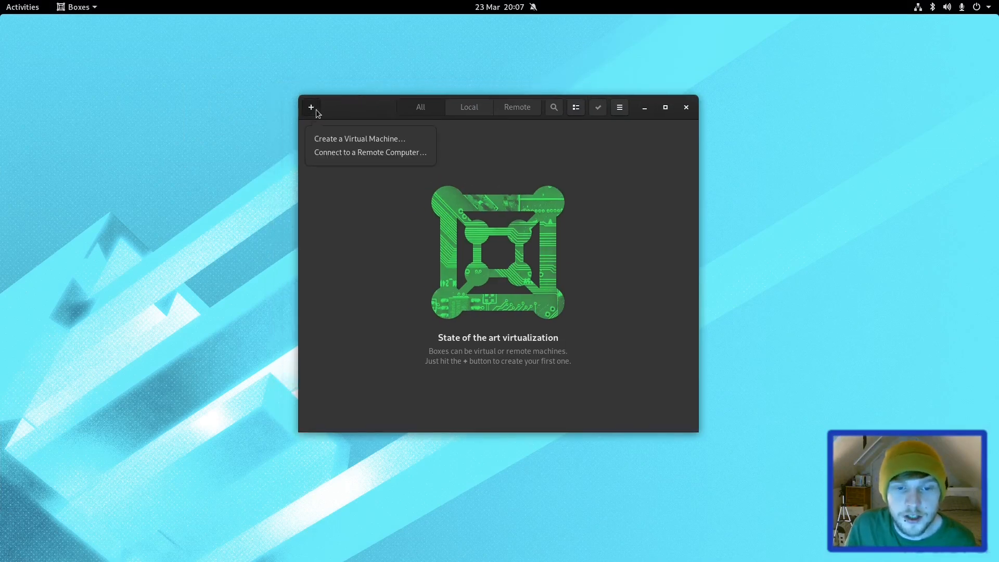
{"action": "left_click", "coordinate": [361, 138]}
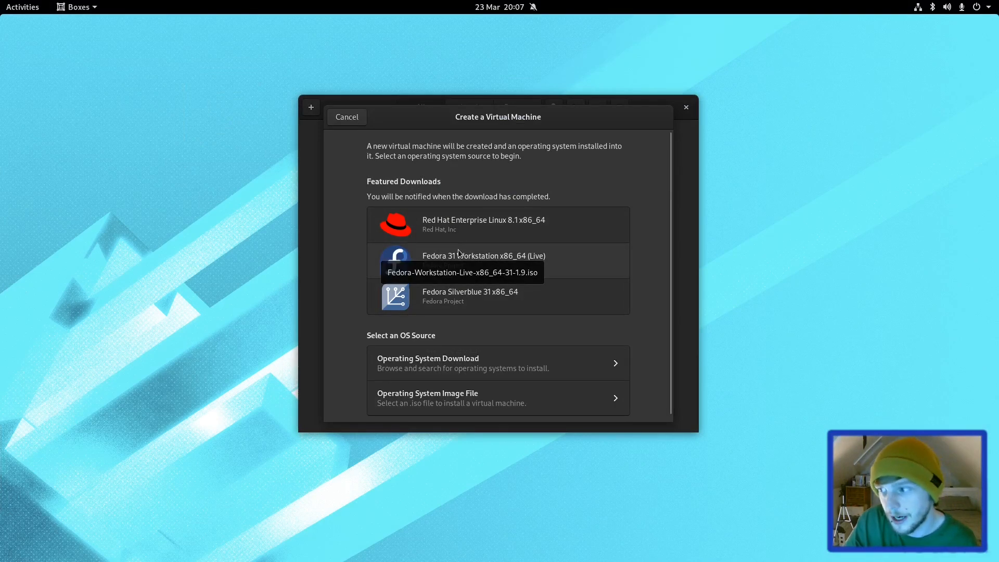
Browse the full Operating System Download list, cancel the VM creation and close Boxes
{"action": "left_click", "coordinate": [468, 361]}
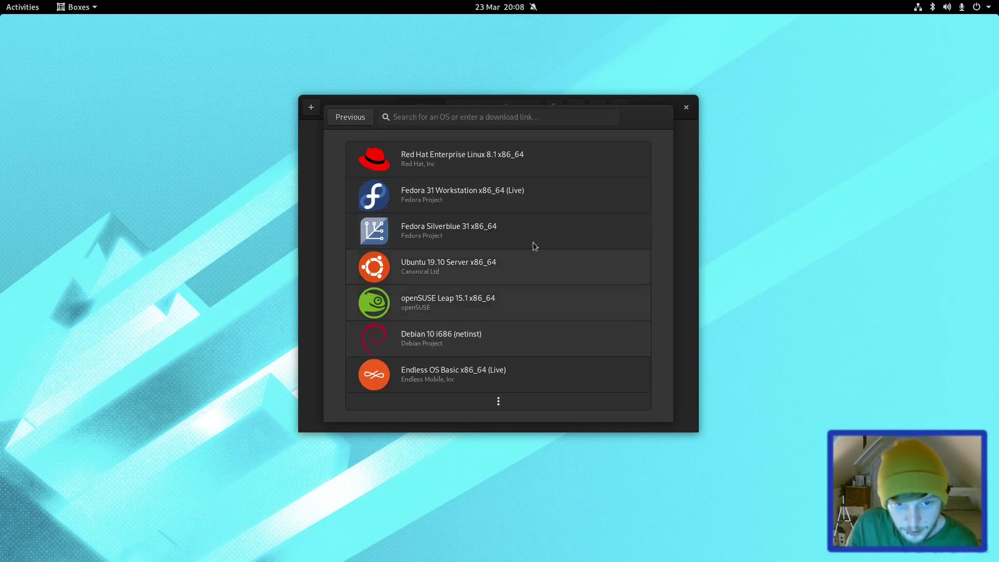
{"action": "left_click", "coordinate": [498, 401]}
{"action": "scroll", "coordinate": [519, 278], "scroll_direction": "down", "scroll_amount": 5}
{"action": "scroll", "coordinate": [528, 300], "scroll_direction": "down", "scroll_amount": 5}
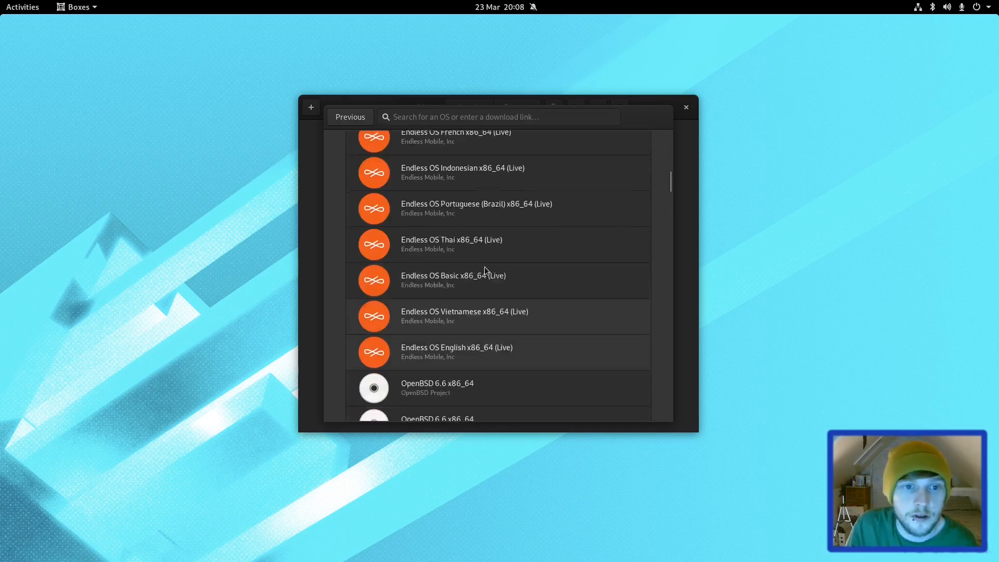
{"action": "scroll", "coordinate": [485, 266], "scroll_direction": "up", "scroll_amount": 2}
{"action": "left_click", "coordinate": [350, 117]}
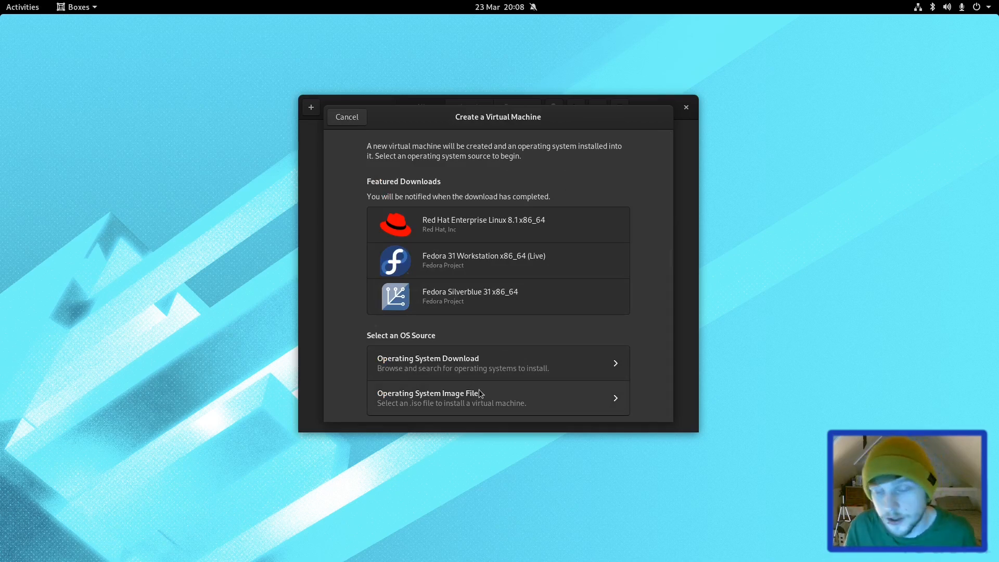
{"action": "left_click", "coordinate": [346, 117]}
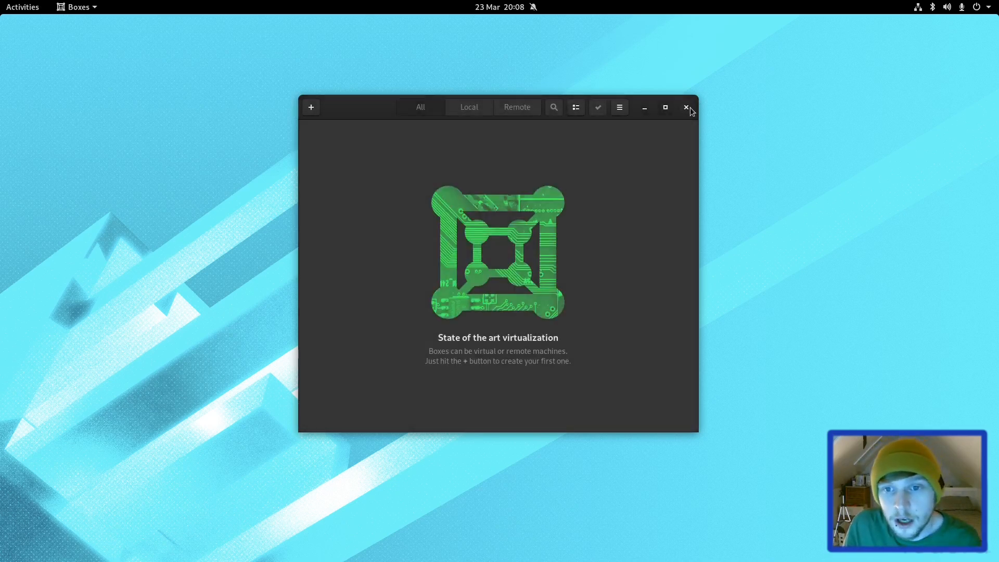
{"action": "left_click", "coordinate": [688, 106]}
Launch LibreOffice Writer from the app grid and look through the Utilities folder
{"action": "key", "text": "super+a"}
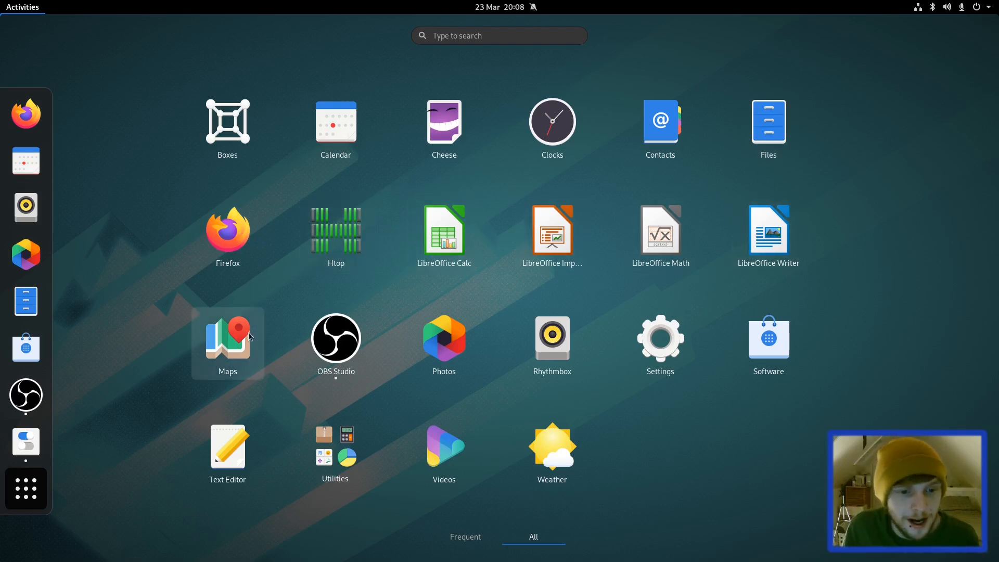
{"action": "left_click", "coordinate": [769, 235]}
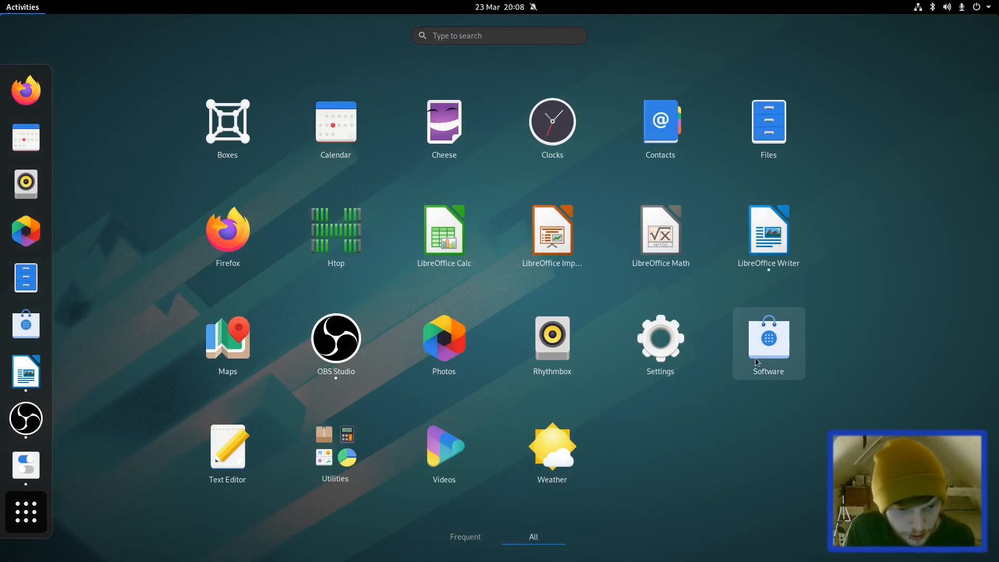
{"action": "left_click", "coordinate": [348, 457]}
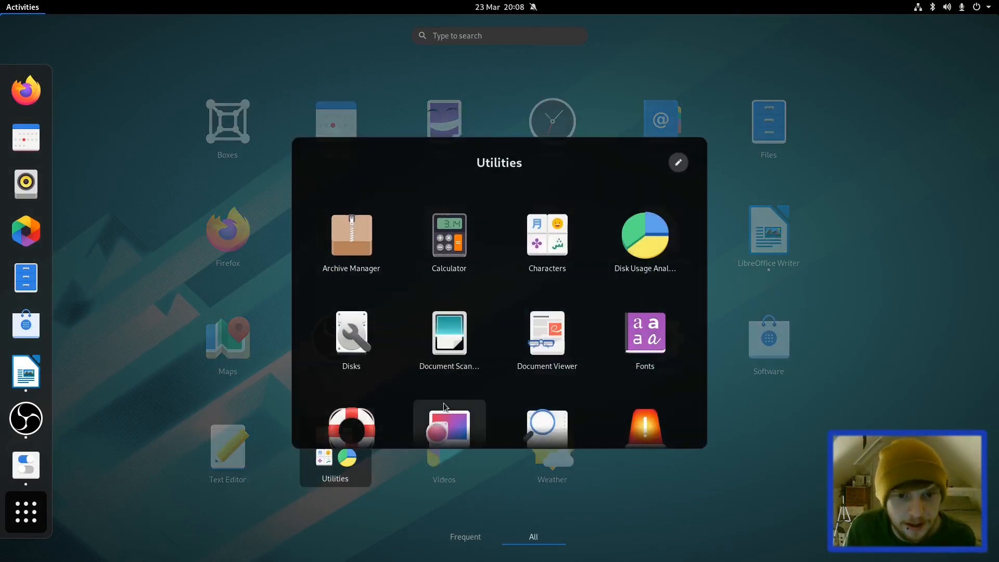
{"action": "scroll", "coordinate": [418, 291], "scroll_direction": "down", "scroll_amount": 1}
{"action": "scroll", "coordinate": [398, 326], "scroll_direction": "up", "scroll_amount": 1}
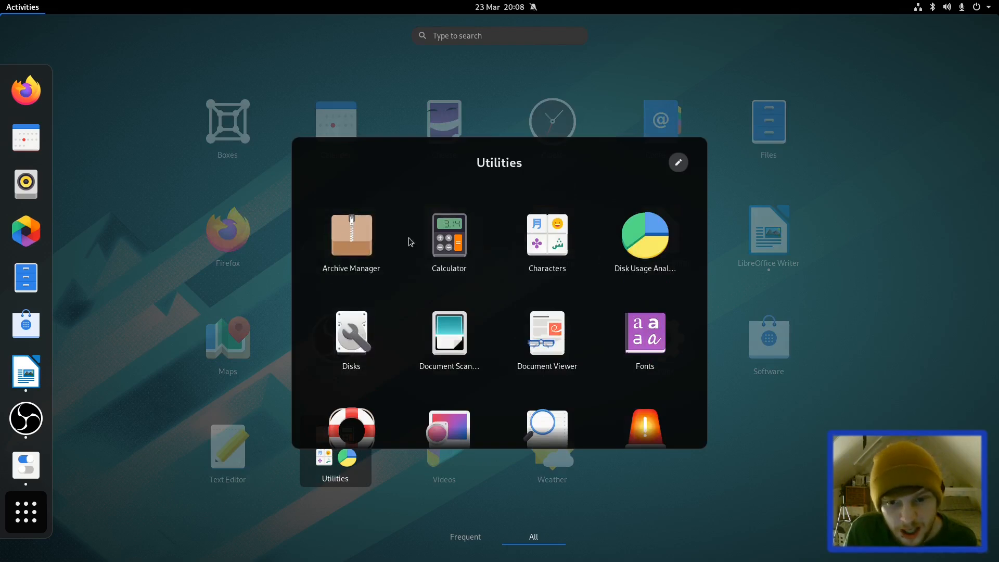
{"action": "scroll", "coordinate": [547, 305], "scroll_direction": "down", "scroll_amount": 2}
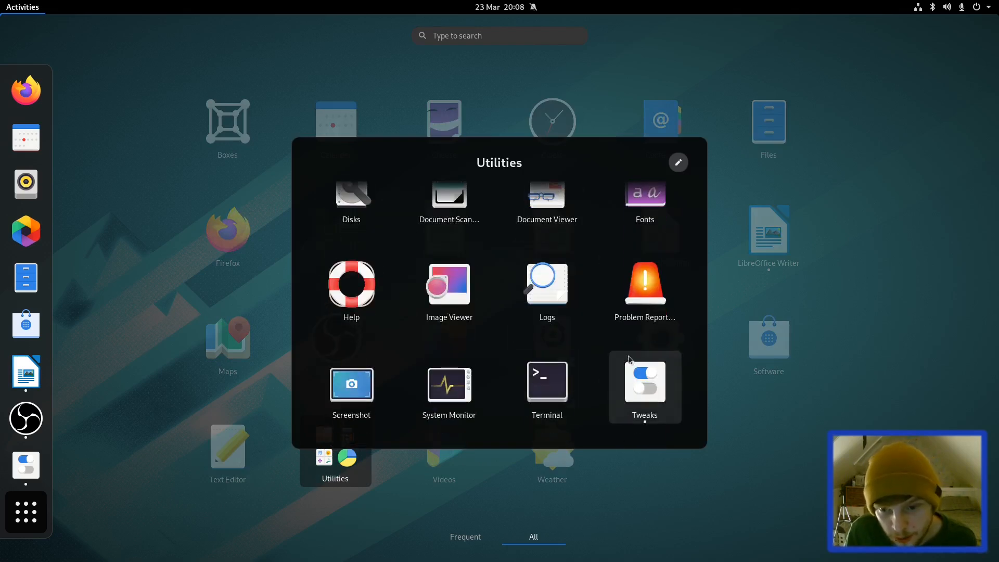
{"action": "scroll", "coordinate": [624, 359], "scroll_direction": "up", "scroll_amount": 1}
{"action": "scroll", "coordinate": [500, 290], "scroll_direction": "up", "scroll_amount": 1}
Fill the Writer document with Father Christmas emoji dragged and pasted from the Characters app
{"action": "left_click", "coordinate": [562, 244]}
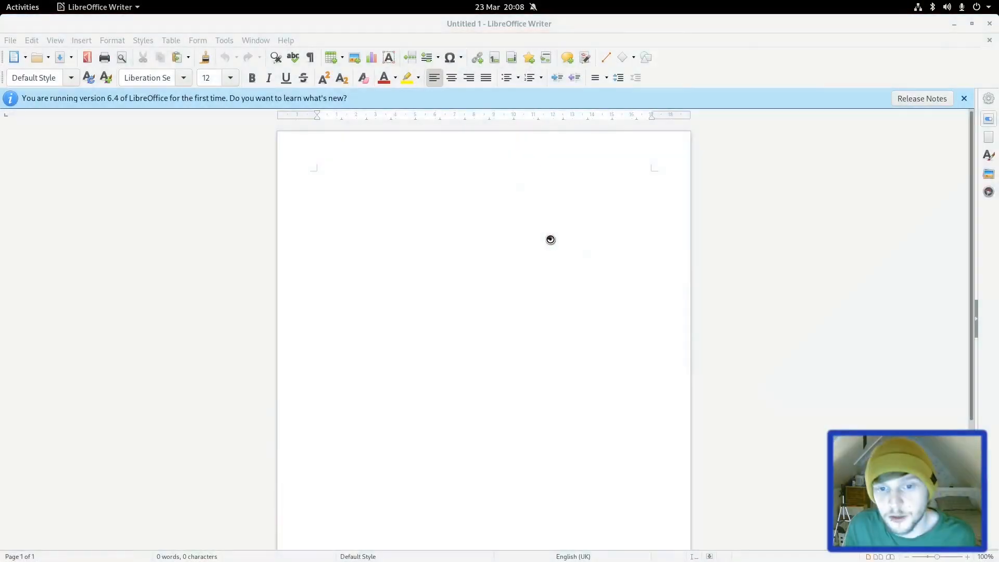
{"action": "mouse_move", "coordinate": [251, 52]}
{"action": "left_mouse_down"}
{"action": "mouse_move", "coordinate": [412, 151]}
{"action": "mouse_move", "coordinate": [800, 132]}
{"action": "left_mouse_up"}
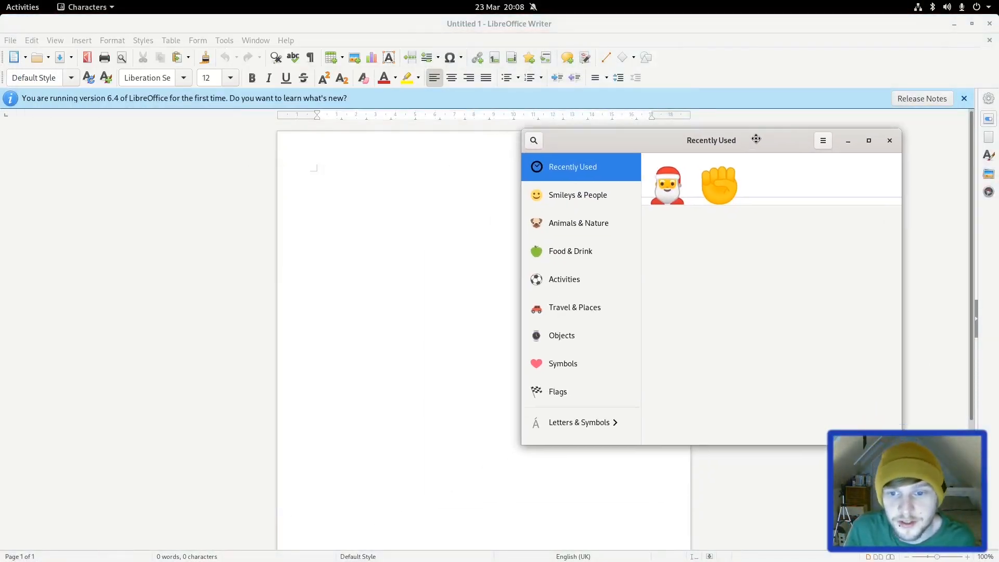
{"action": "left_click_drag", "start_coordinate": [709, 163], "coordinate": [379, 214]}
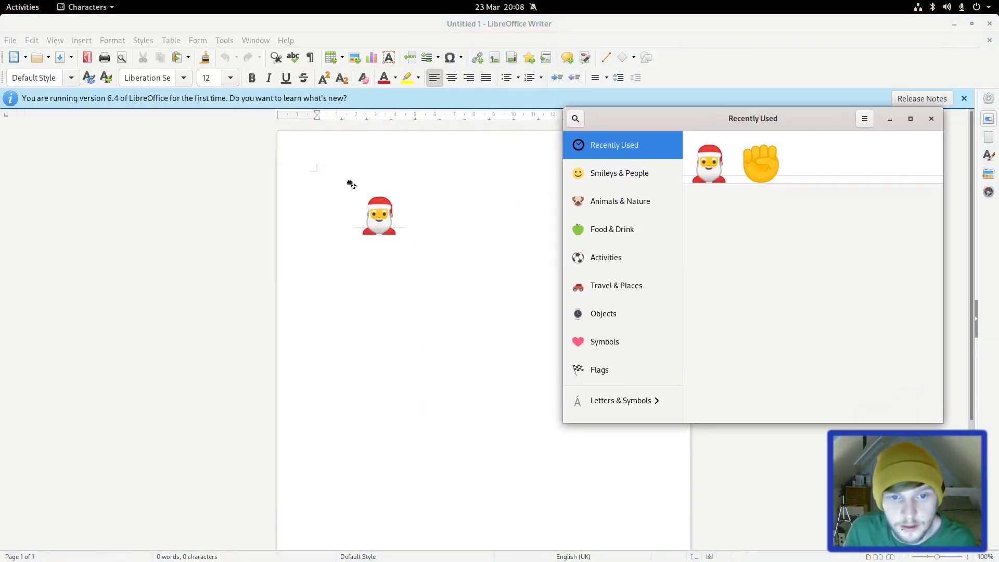
{"action": "left_click_drag", "start_coordinate": [709, 162], "coordinate": [386, 189]}
{"action": "left_click", "coordinate": [709, 163]}
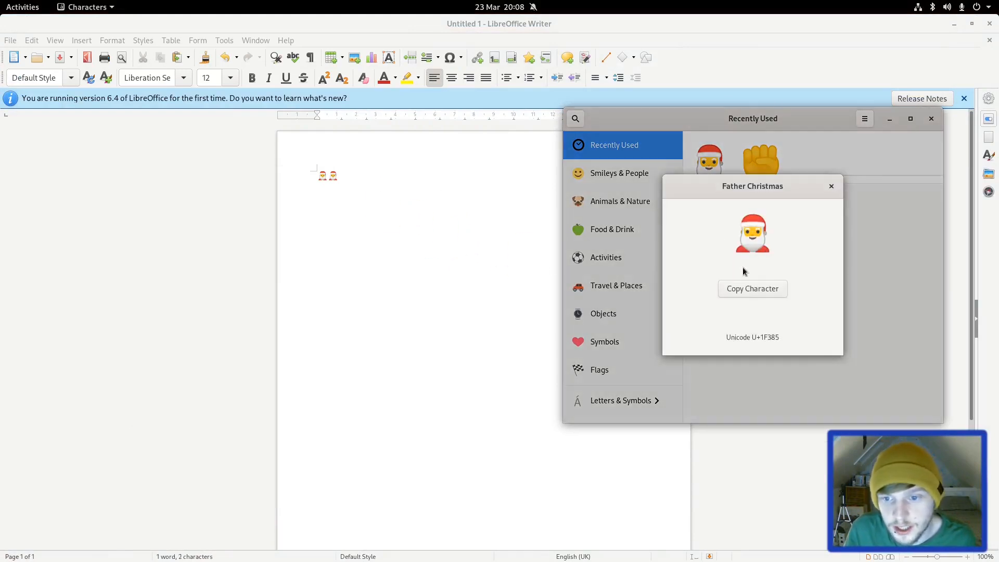
{"action": "left_click", "coordinate": [752, 288]}
{"action": "key", "text": "ctrl+q"}
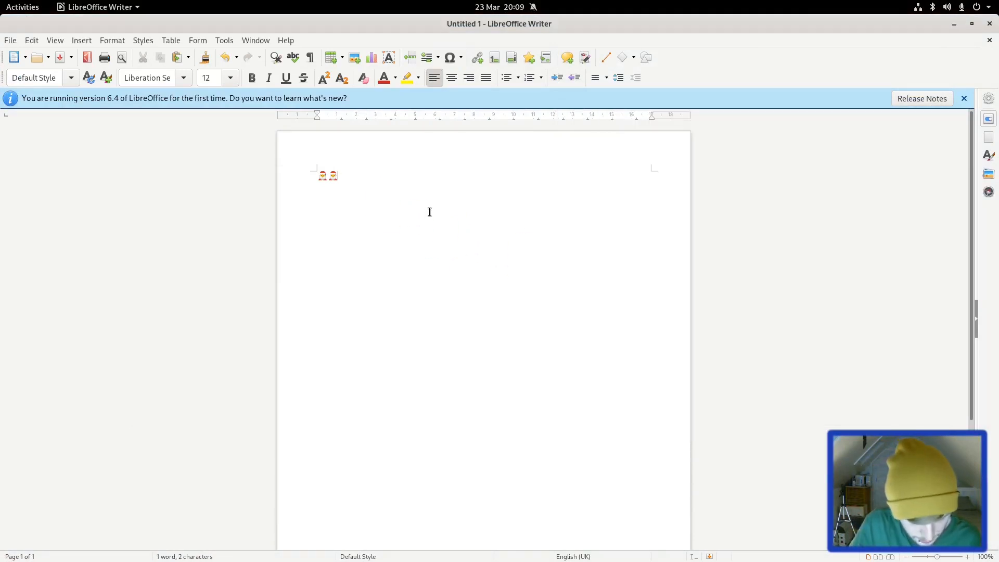
{"action": "type", "text": "🎅"}
{"action": "key", "text": "ctrl+v"}
{"action": "key", "text": "ctrl+v"}
{"action": "key", "text": "ctrl+v"}
{"action": "key", "text": "ctrl+v"}
{"action": "key", "text": "ctrl+v"}
{"action": "key", "text": "ctrl+v"}
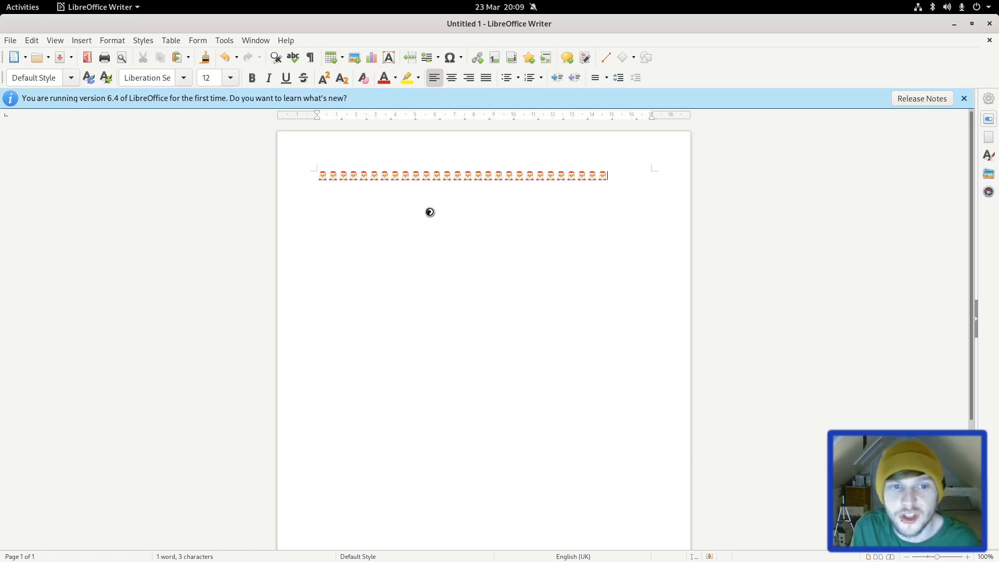
{"action": "key", "text": "ctrl+v"}
{"action": "key", "text": "ctrl+v"}
{"action": "key", "text": "ctrl+v"}
{"action": "type", "text": "vv"}
{"action": "key", "text": "ctrl+v"}
{"action": "key", "text": "ctrl+v"}
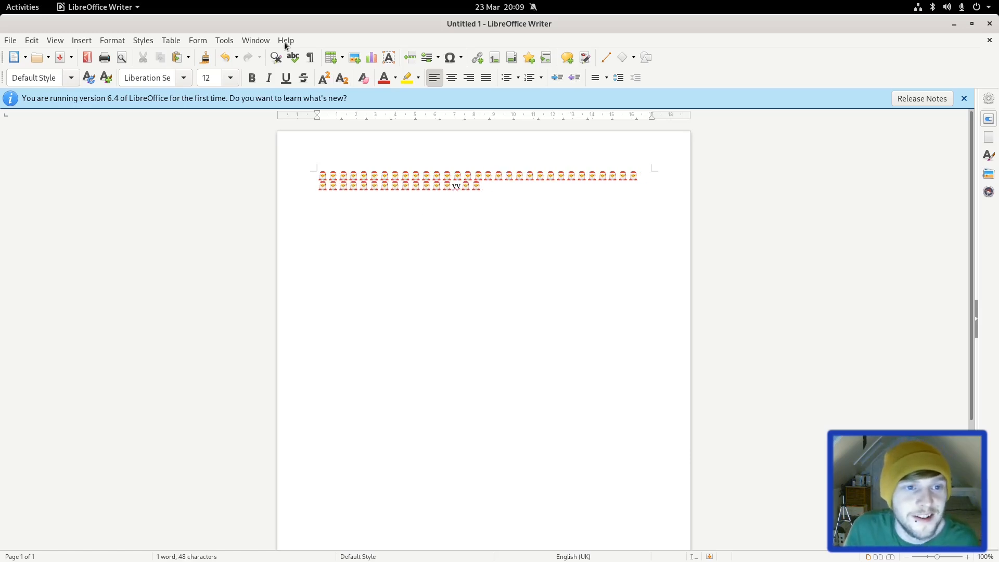
View the About LibreOffice version information and close it
{"action": "left_click", "coordinate": [287, 40]}
{"action": "left_click", "coordinate": [288, 180]}
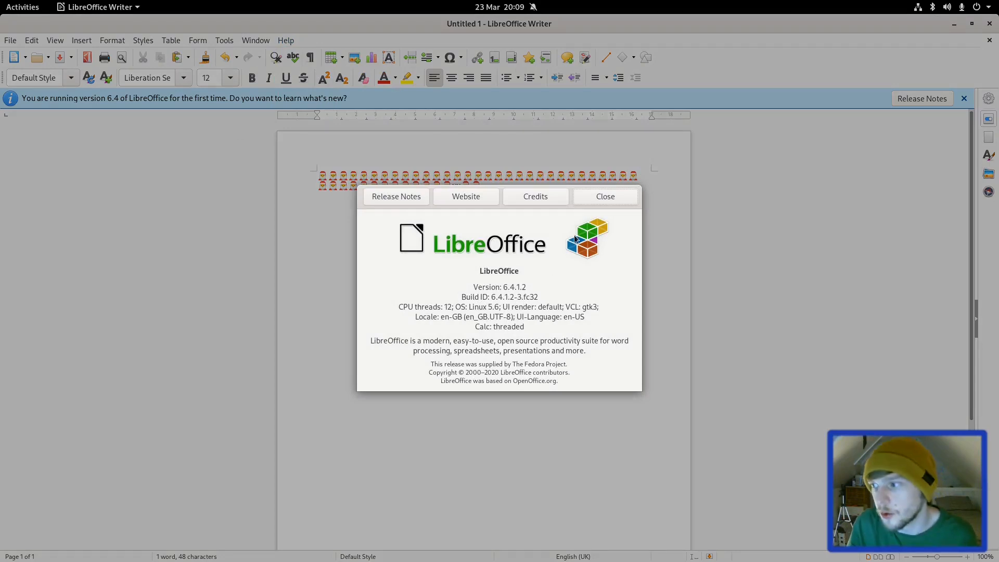
{"action": "left_click", "coordinate": [606, 196]}
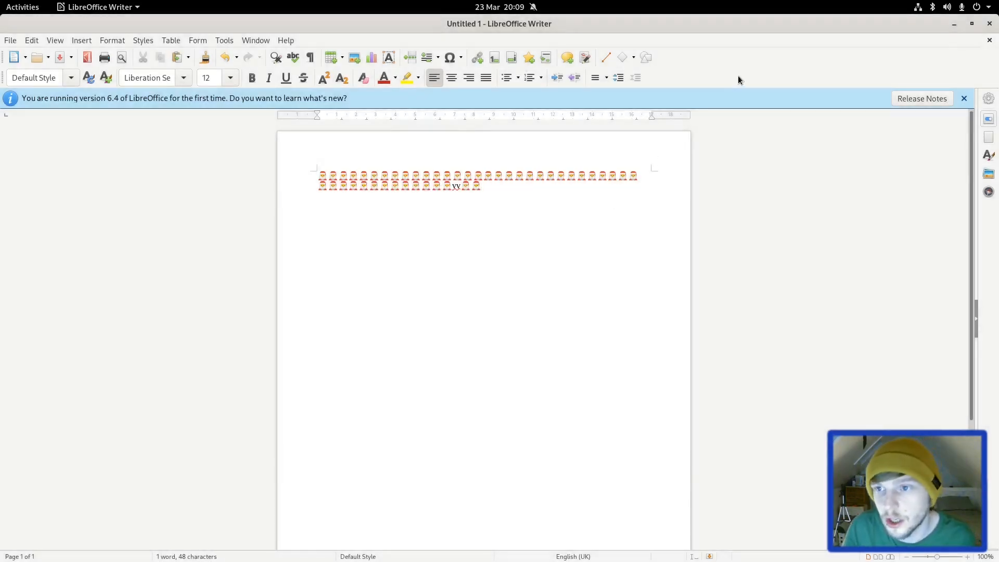
Close the emoji document without saving and close the Characters window
{"action": "left_click", "coordinate": [989, 24]}
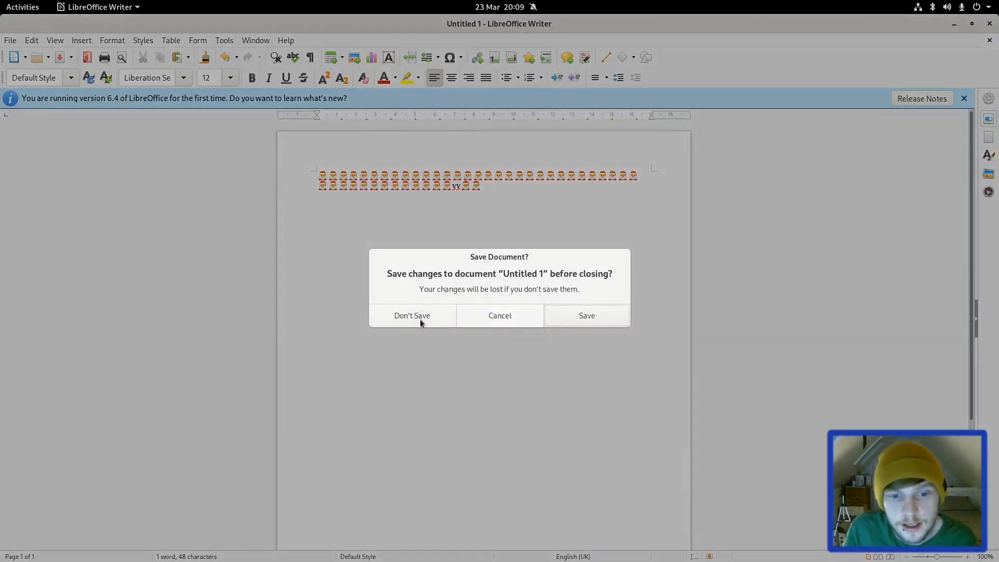
{"action": "left_click", "coordinate": [412, 315]}
{"action": "left_click", "coordinate": [831, 186]}
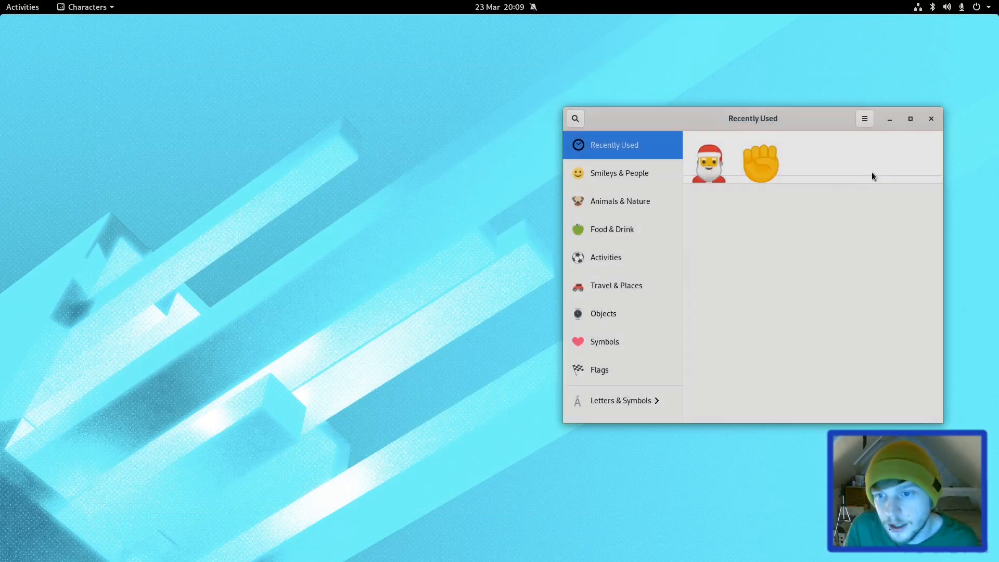
{"action": "left_click", "coordinate": [930, 118]}
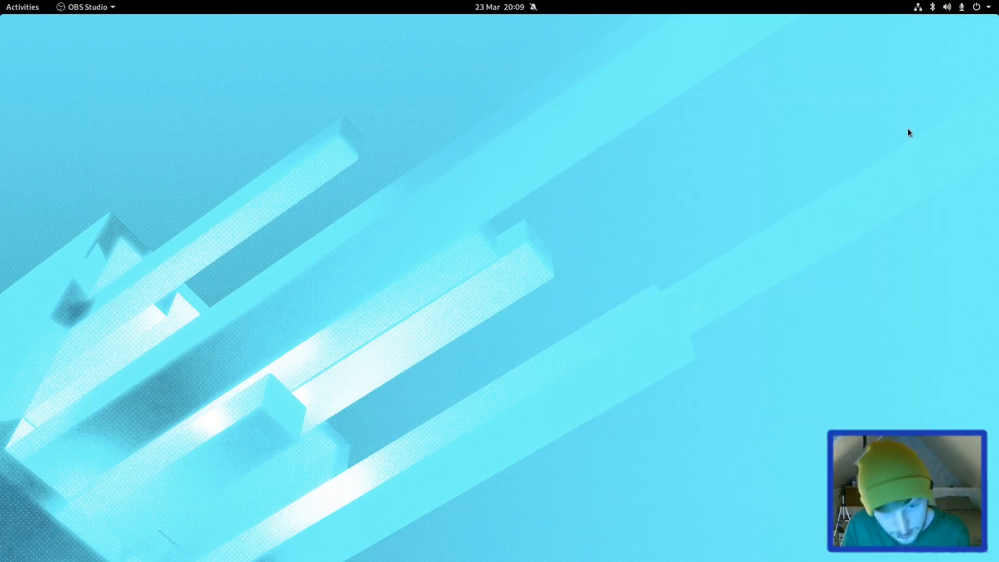
Launch Videos from the app grid, open its help guide from the menu and close it
{"action": "key", "text": "super+a"}
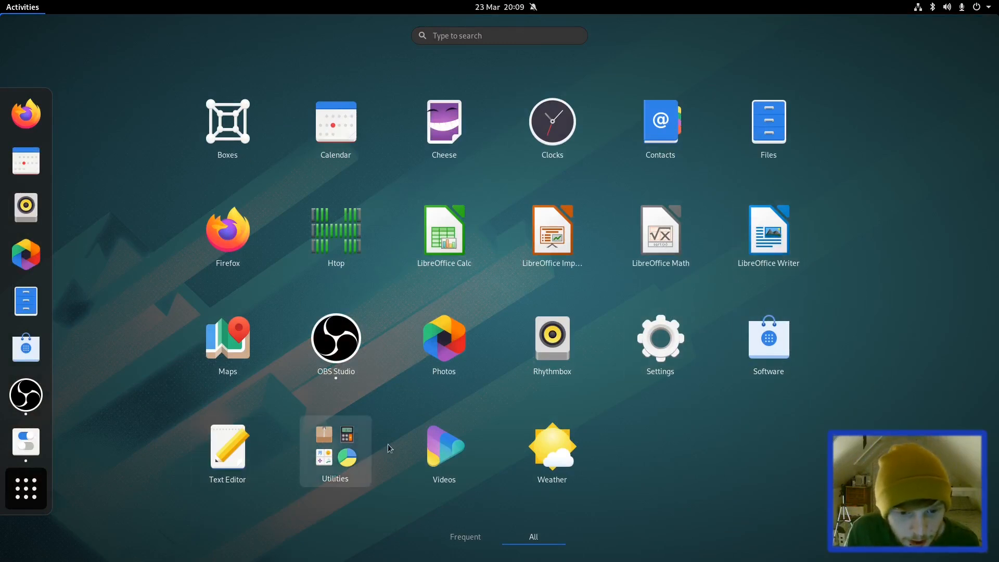
{"action": "left_click", "coordinate": [457, 444]}
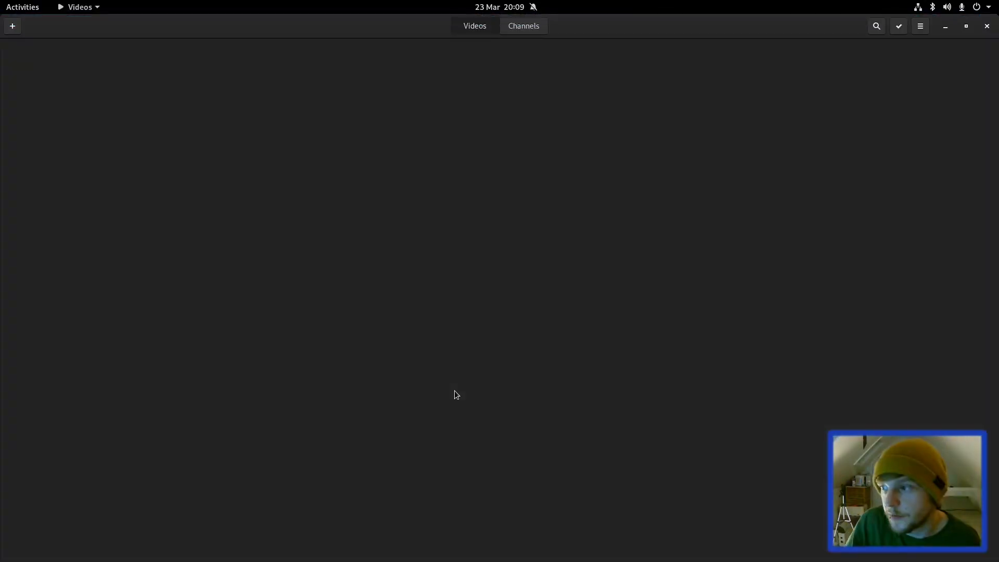
{"action": "left_click", "coordinate": [920, 26]}
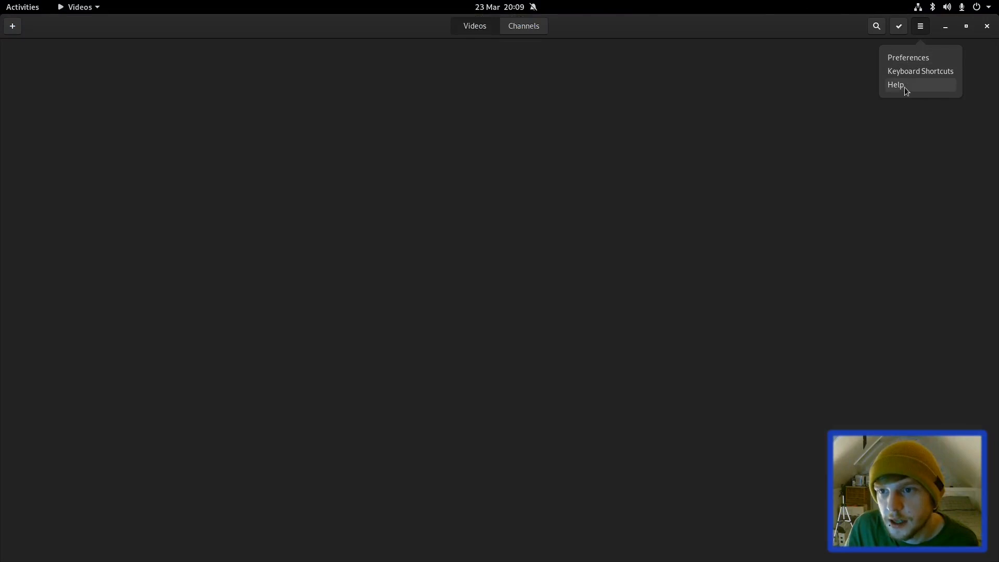
{"action": "left_click", "coordinate": [897, 84]}
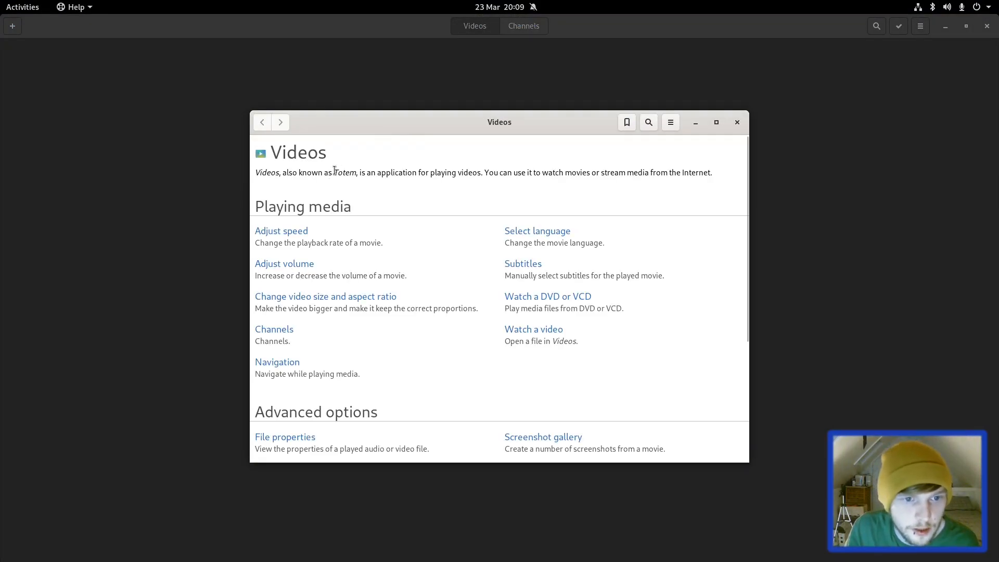
{"action": "left_click", "coordinate": [737, 122]}
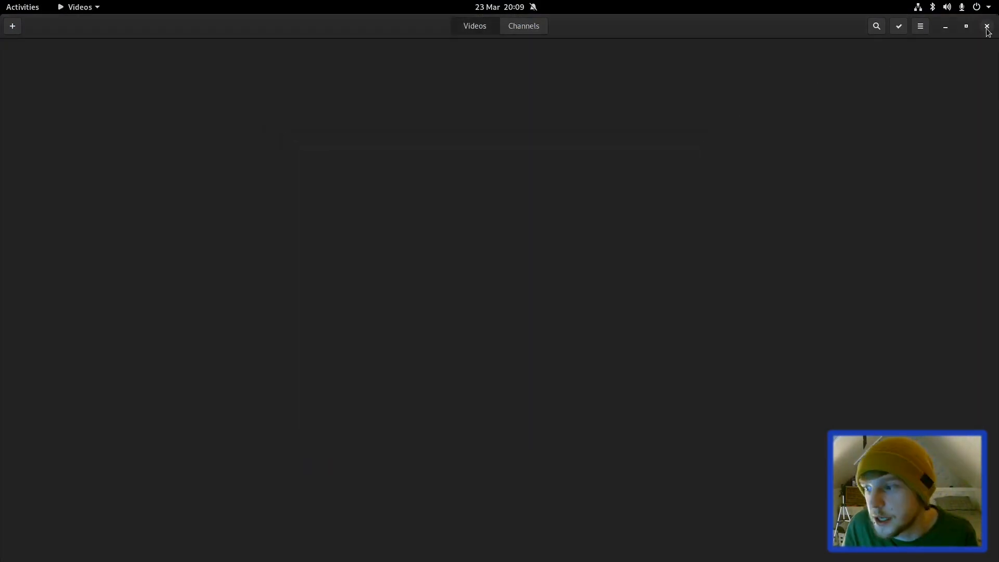
{"action": "left_click", "coordinate": [987, 26]}
{"action": "left_click", "coordinate": [11, 11]}
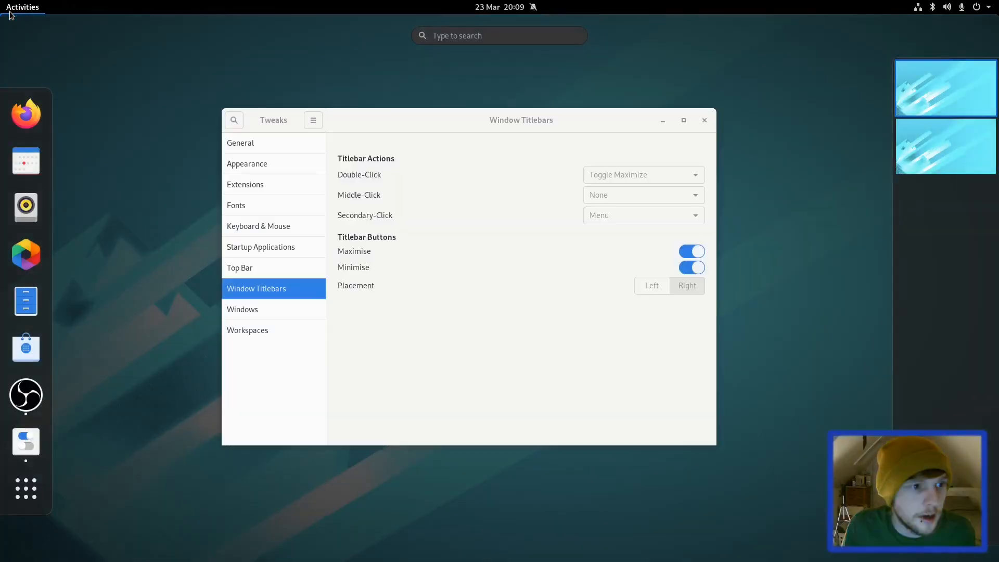
{"action": "left_click", "coordinate": [26, 488]}
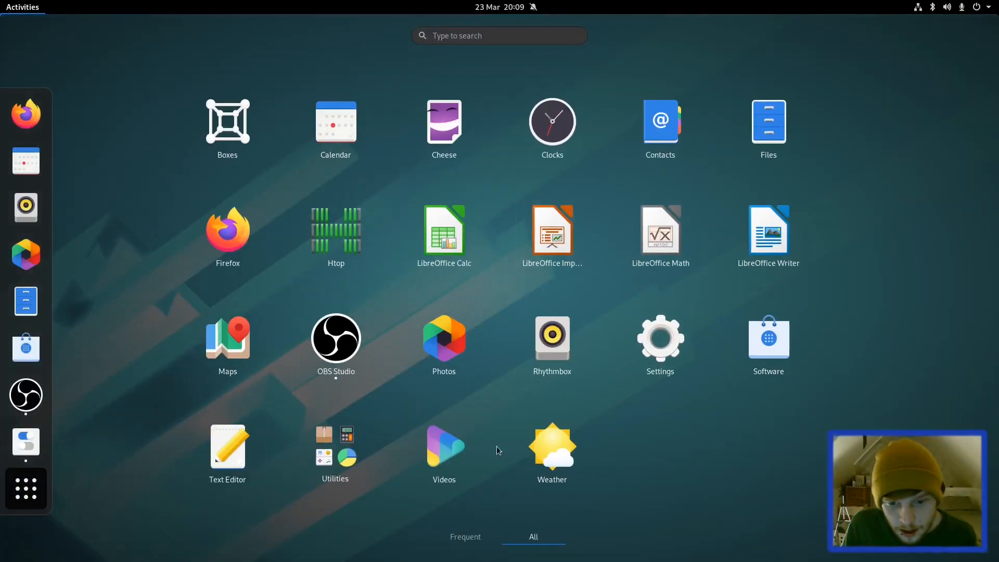
{"action": "left_click", "coordinate": [552, 452]}
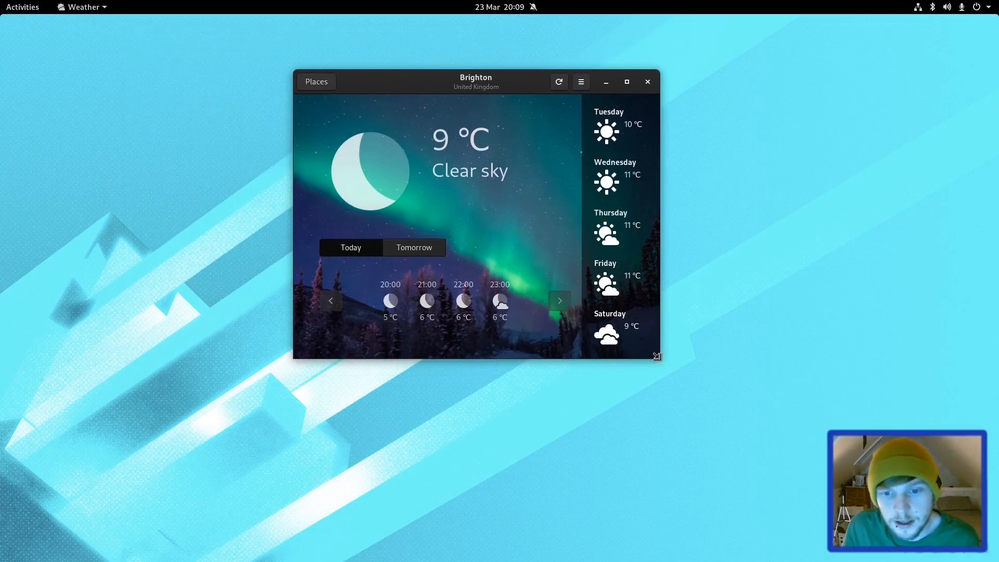
{"action": "left_click_drag", "start_coordinate": [657, 356], "coordinate": [786, 474]}
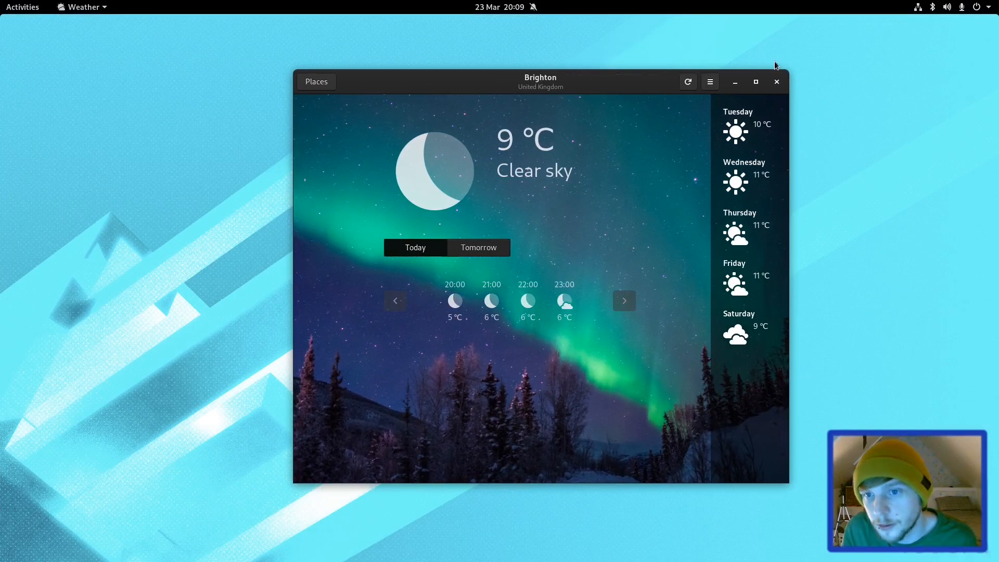
{"action": "left_click", "coordinate": [778, 82]}
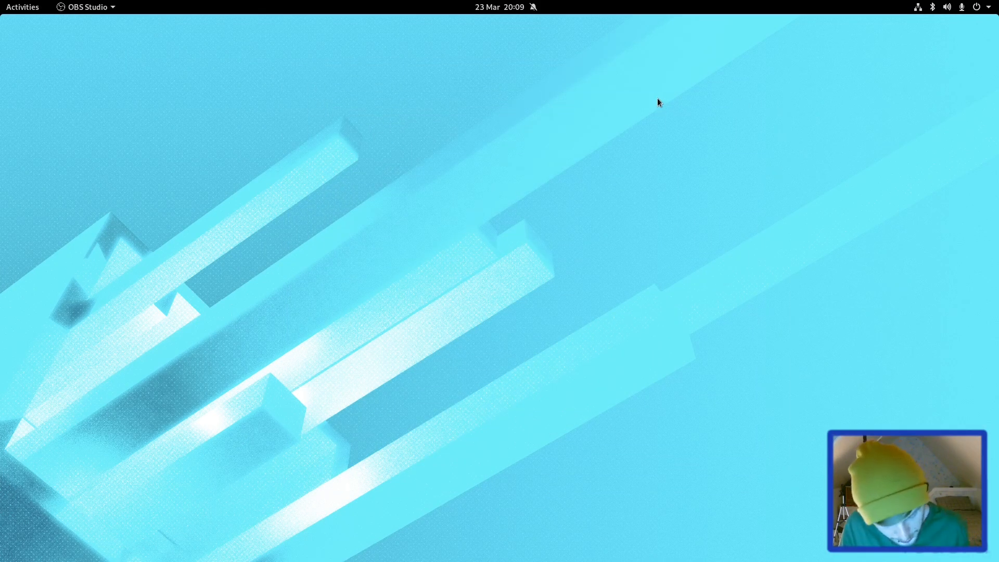
Launch Tweaks from search and show its Appearance page with the Adwaita themes
{"action": "key", "text": "super"}
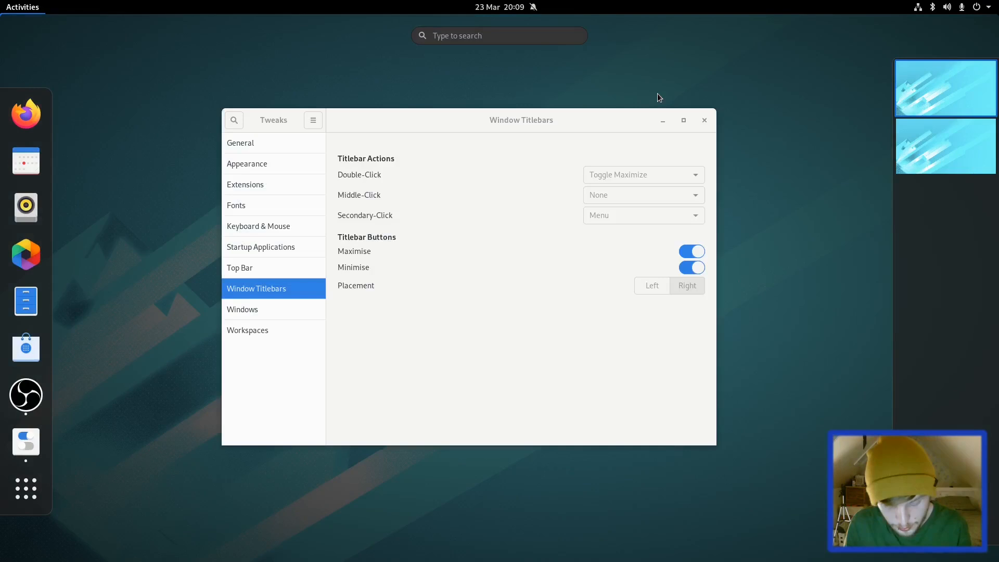
{"action": "type", "text": "tweak"}
{"action": "key", "text": "Return"}
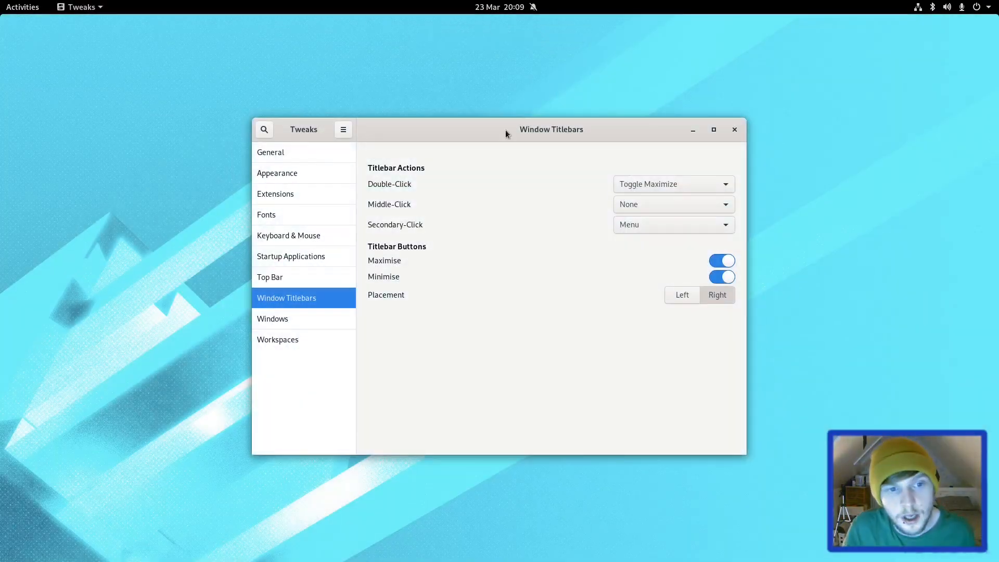
{"action": "left_click", "coordinate": [293, 175]}
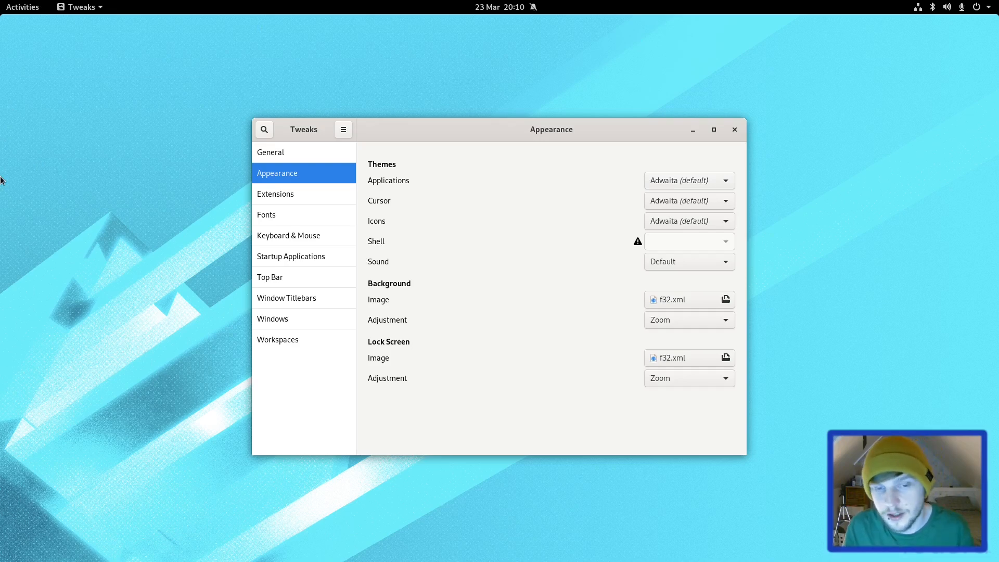
Pass through the Activities overview and app grid, returning to the Tweaks window
{"action": "left_click", "coordinate": [21, 7]}
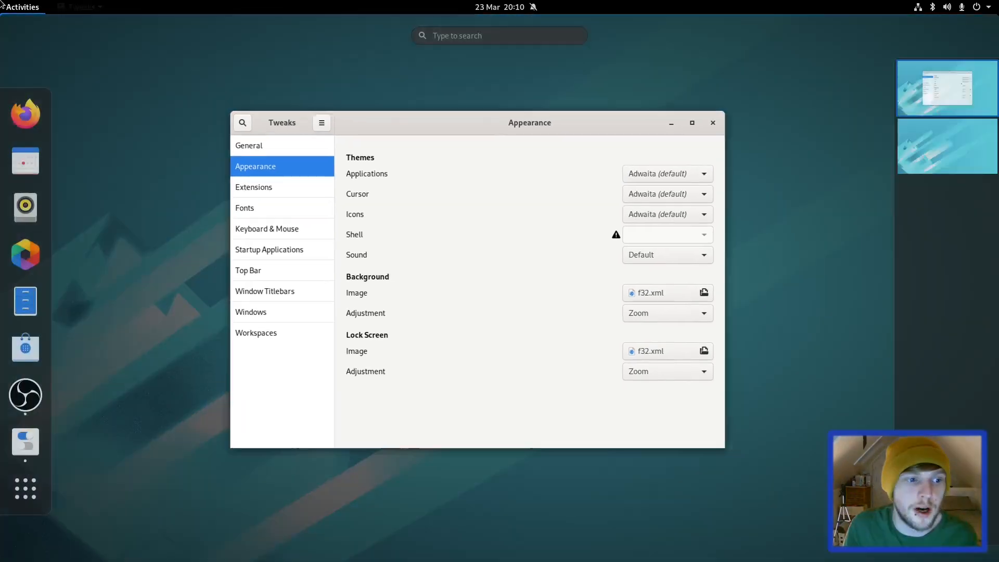
{"action": "left_click", "coordinate": [40, 154]}
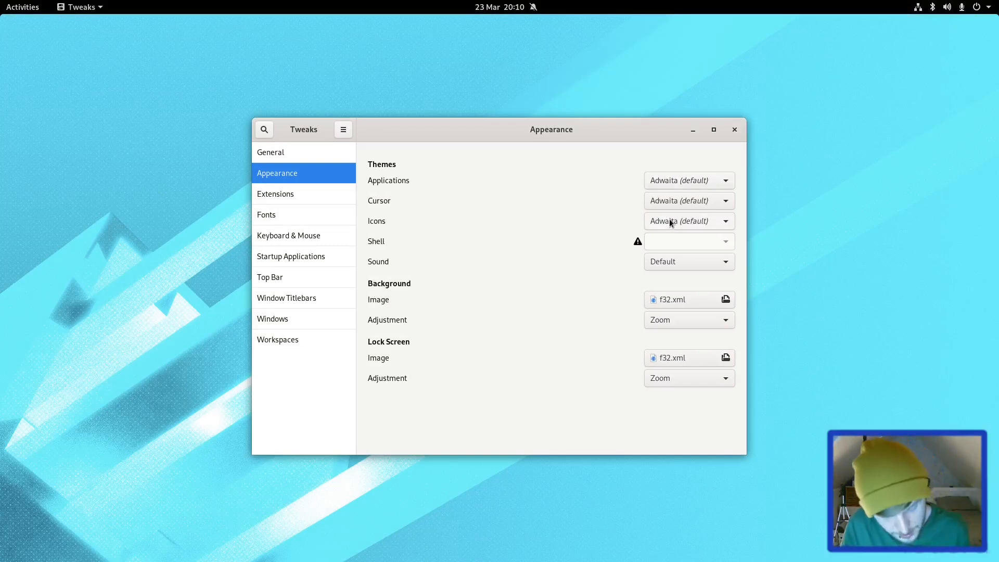
{"action": "key", "text": "super+a"}
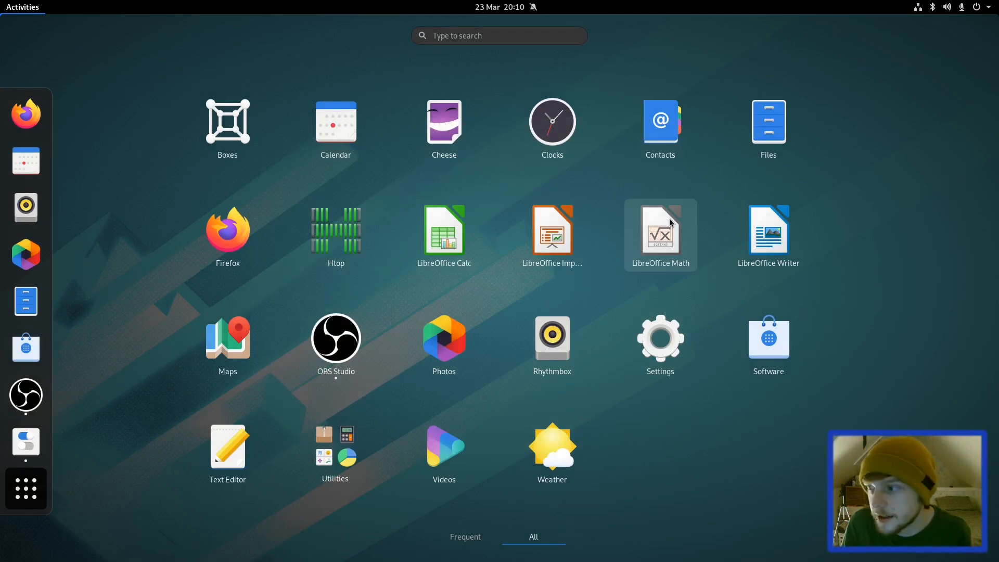
{"action": "key", "text": "super+a"}
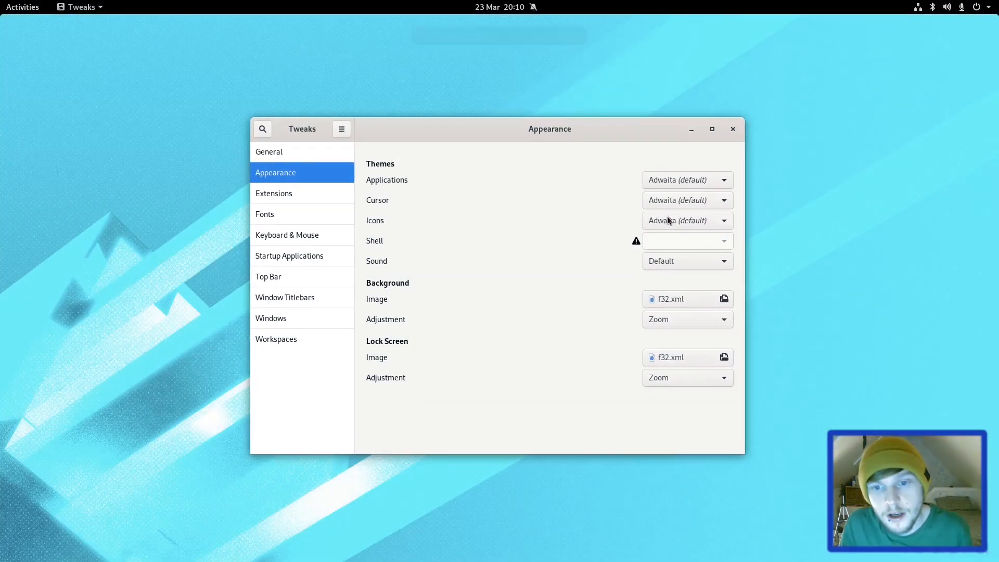
Try static workspaces, revert to dynamic, review the Extensions page and close Tweaks
{"action": "left_click", "coordinate": [277, 342]}
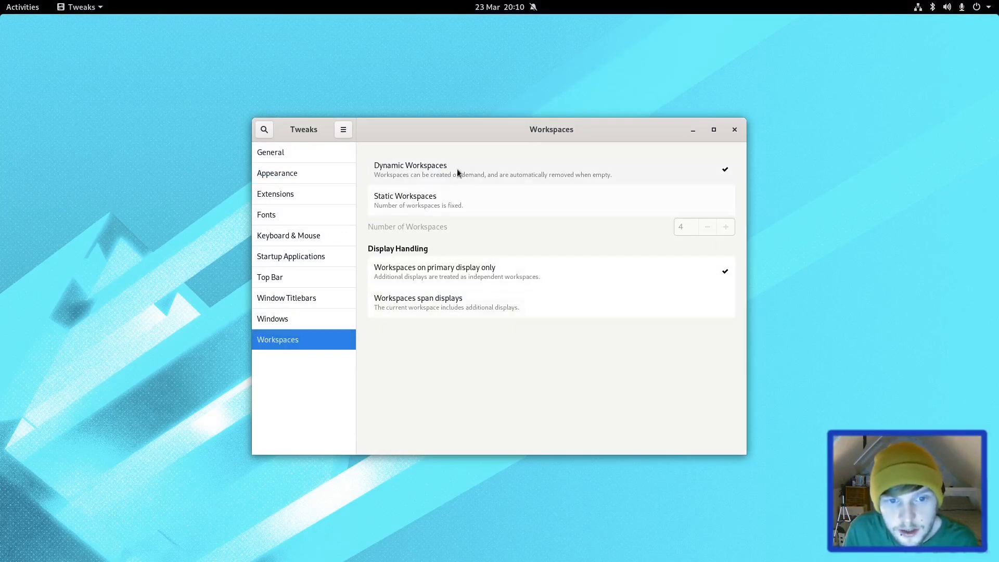
{"action": "left_click", "coordinate": [472, 199]}
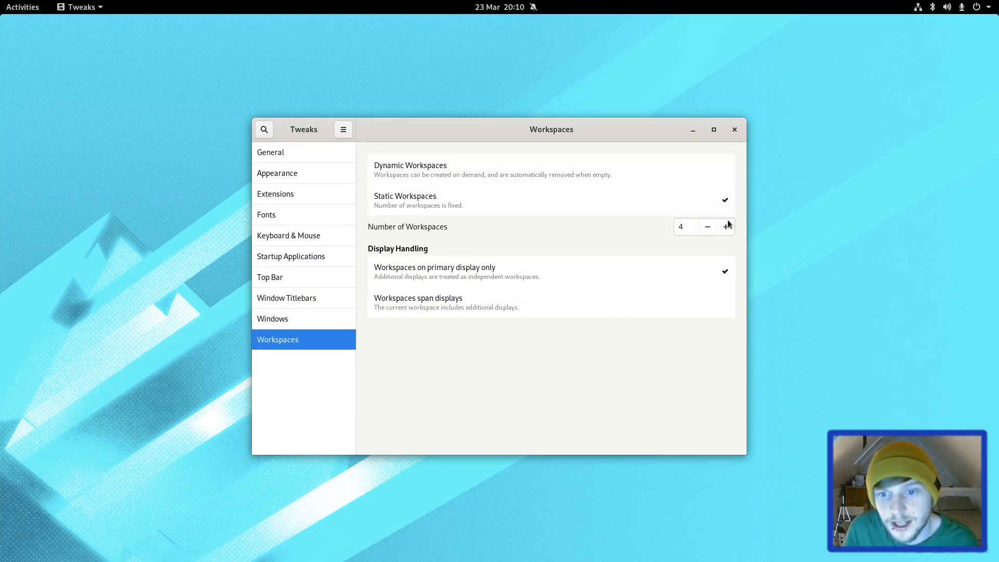
{"action": "left_click", "coordinate": [725, 170]}
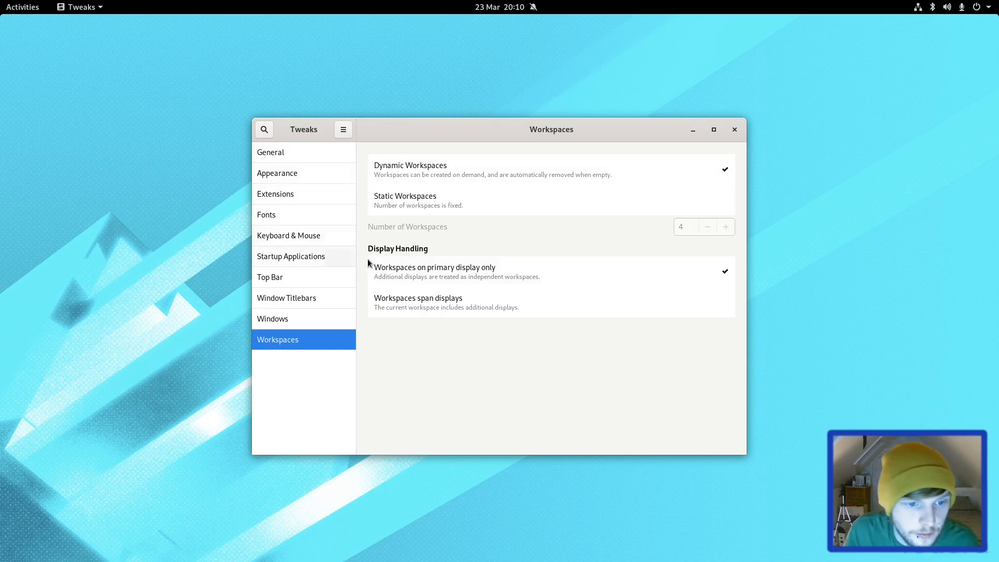
{"action": "left_click", "coordinate": [277, 194]}
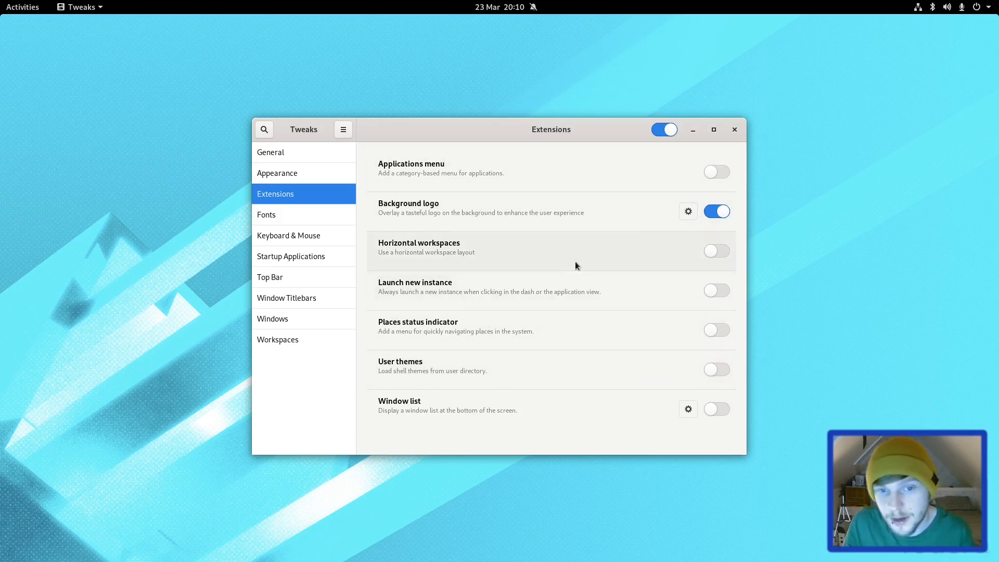
{"action": "left_click", "coordinate": [737, 129]}
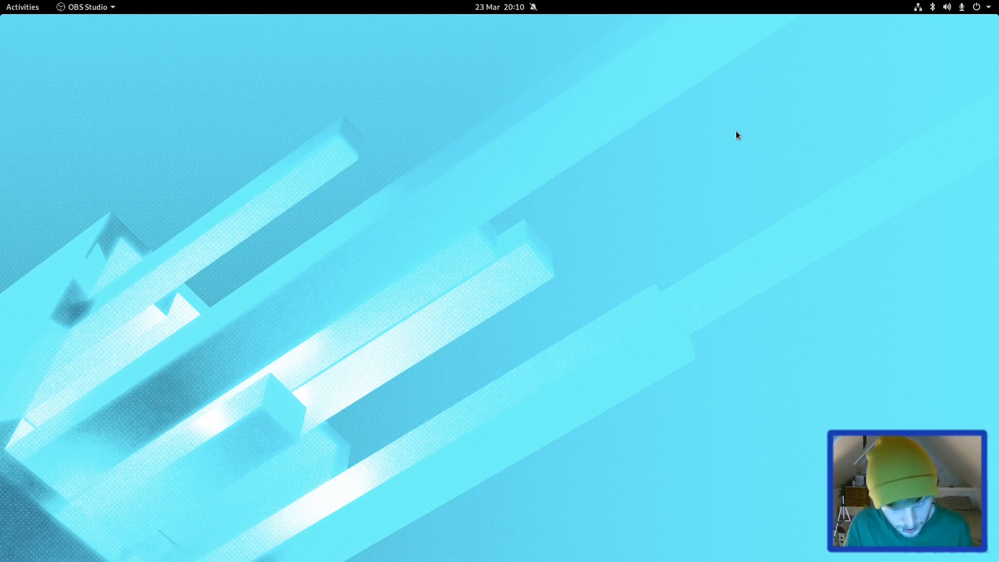
Launch Firefox, search the web for gnome extensions and open extensions.gnome.org
{"action": "key", "text": "super"}
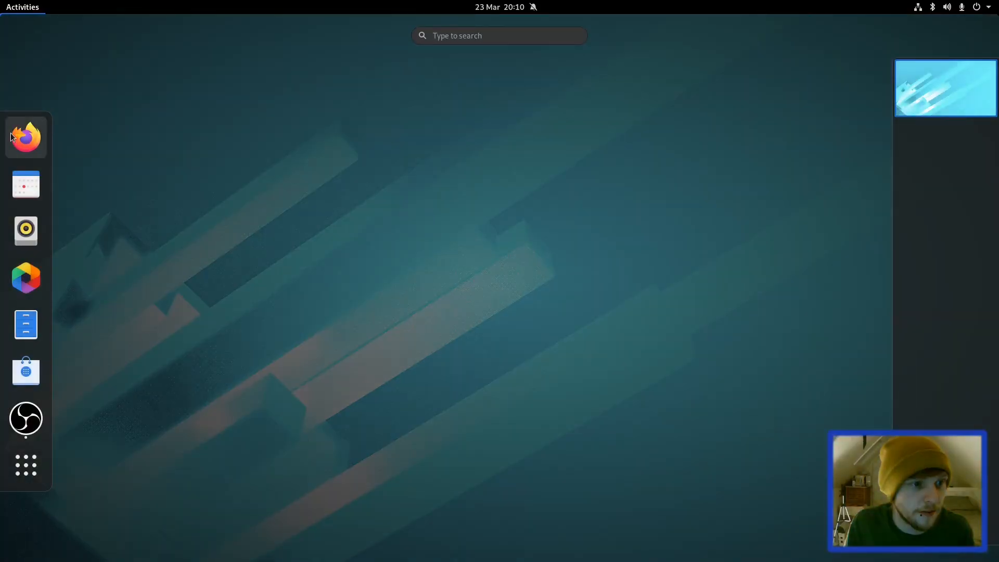
{"action": "left_click", "coordinate": [24, 129]}
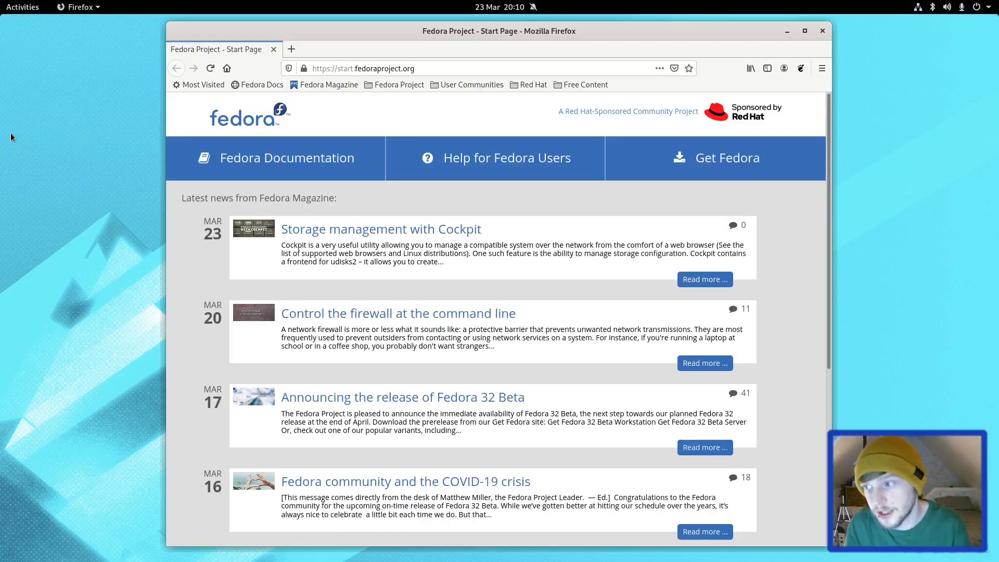
{"action": "key", "text": "ctrl+l"}
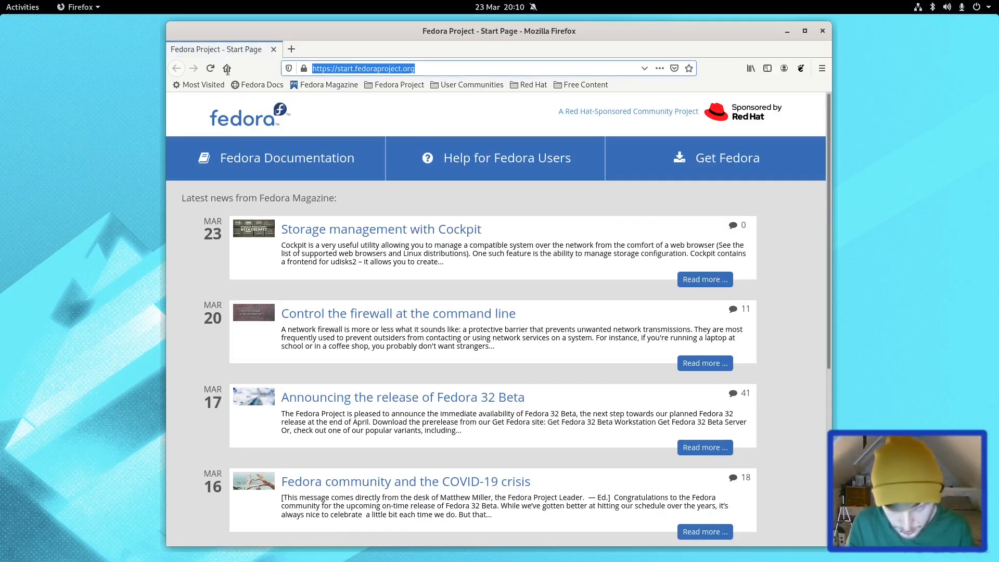
{"action": "type", "text": "gome exte"}
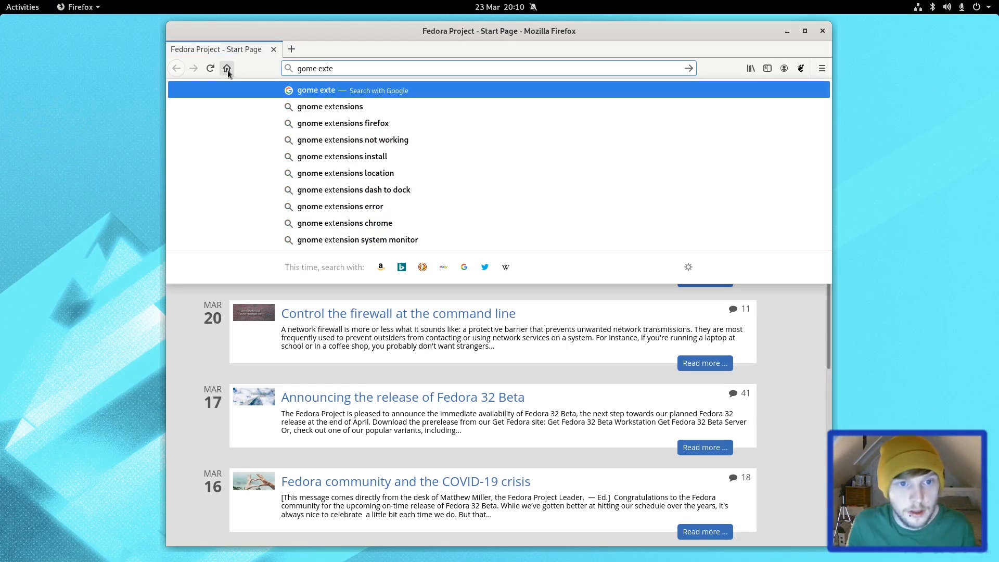
{"action": "key", "text": "Down"}
{"action": "key", "text": "Return"}
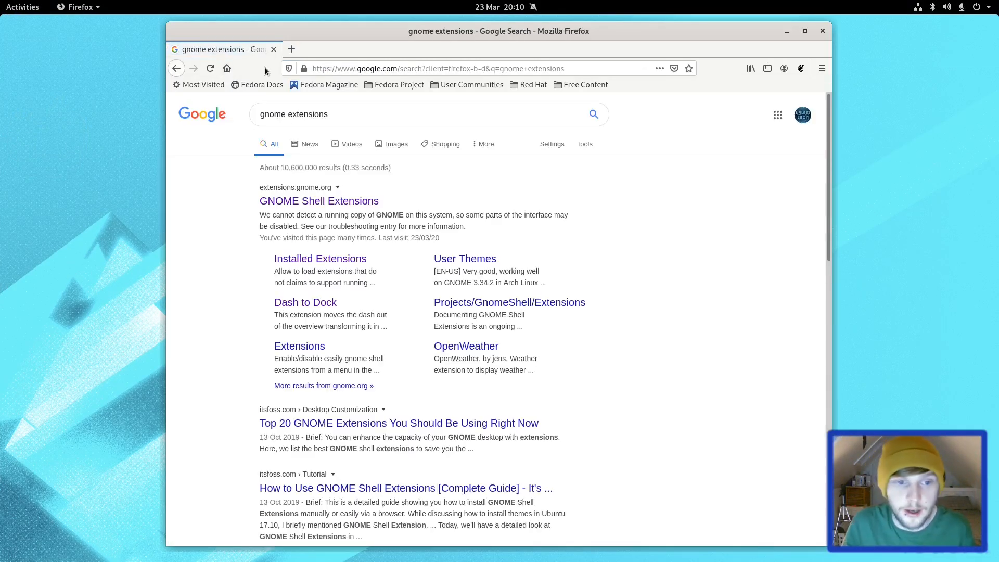
{"action": "left_click", "coordinate": [313, 200]}
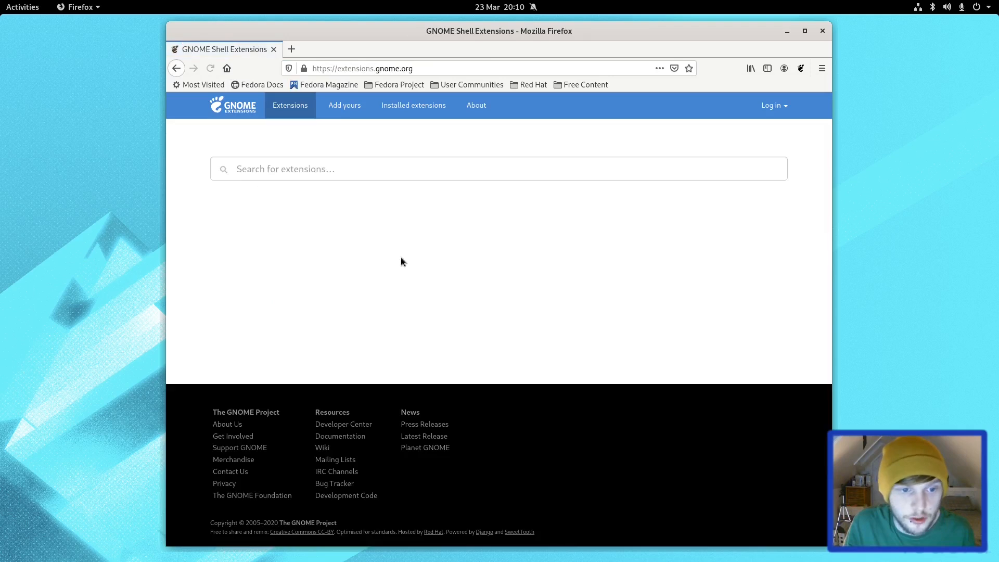
Switch Dash to Dock on, confirm its install, and show the installed extensions list
{"action": "left_click", "coordinate": [265, 336]}
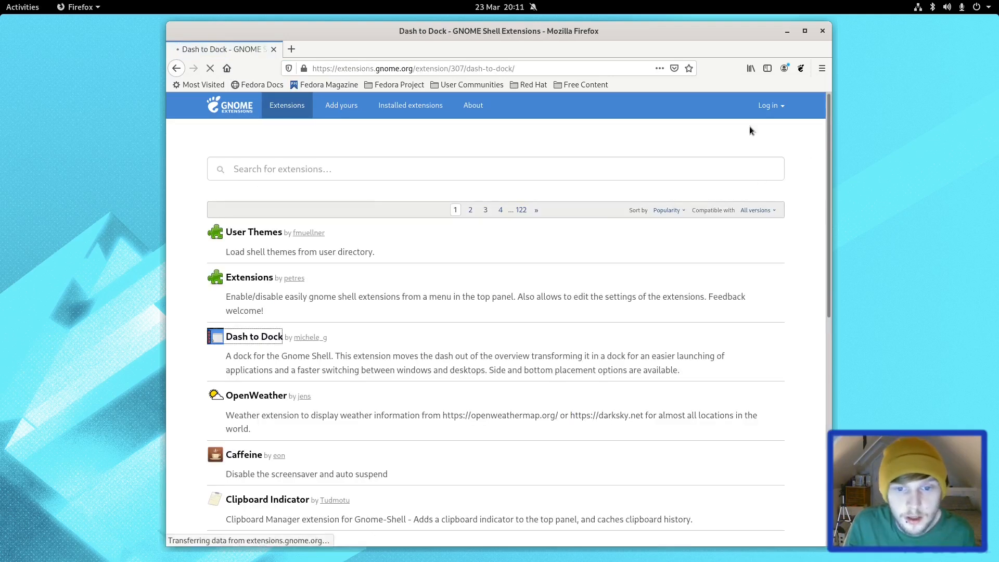
{"action": "left_click", "coordinate": [736, 166]}
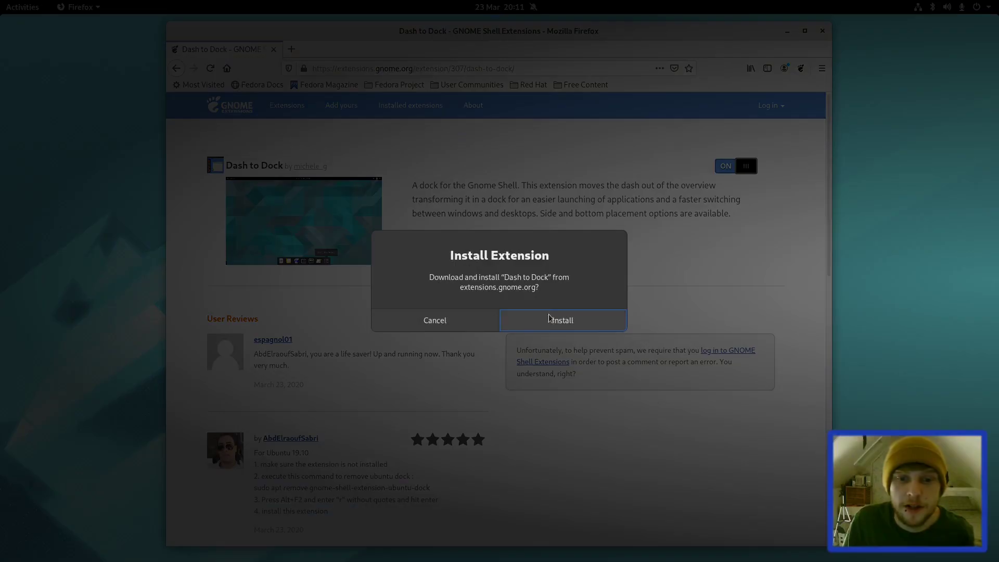
{"action": "left_click", "coordinate": [555, 319]}
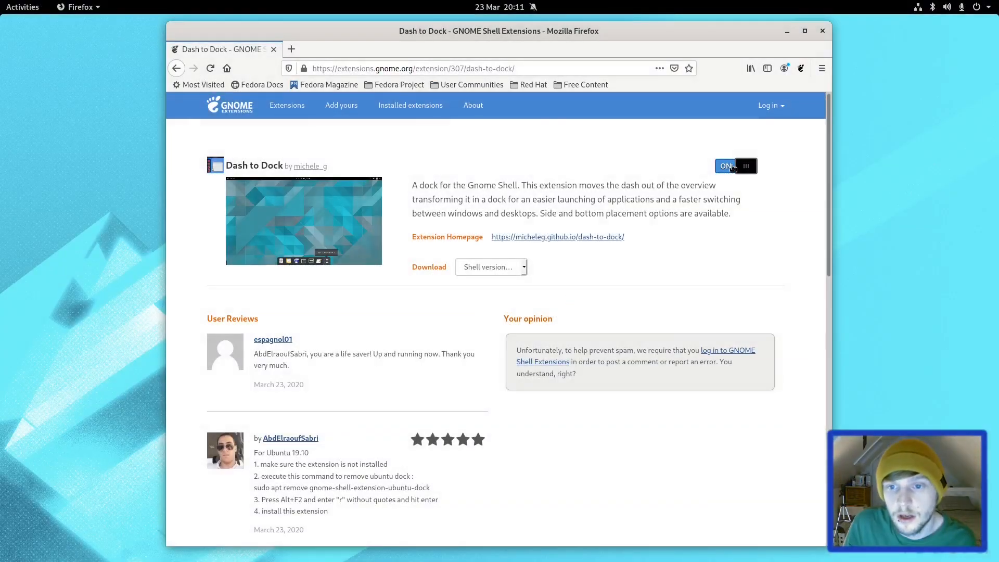
{"action": "left_click", "coordinate": [410, 104]}
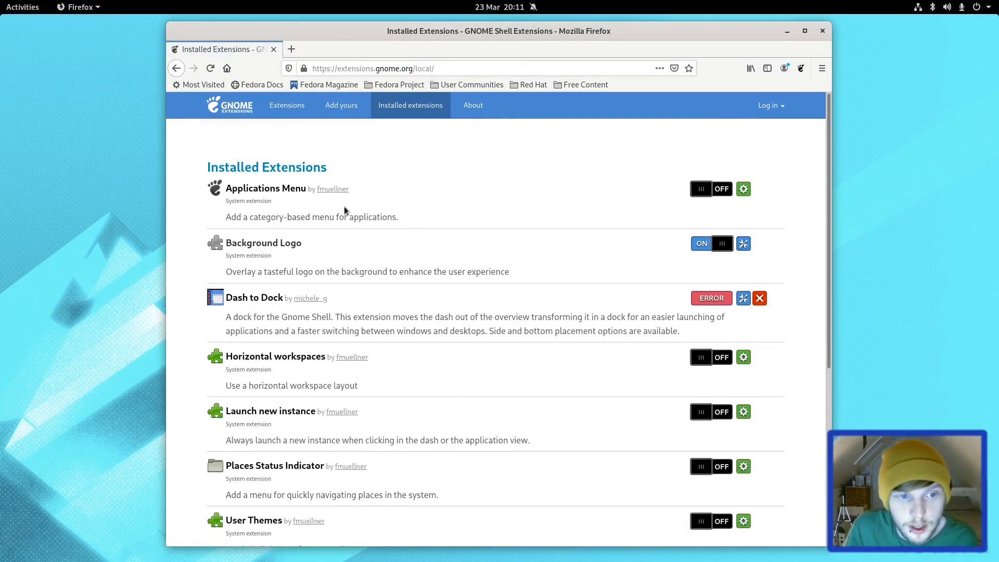
Uninstall Dash to Dock and turn on the Applications Menu extension
{"action": "left_click", "coordinate": [760, 299]}
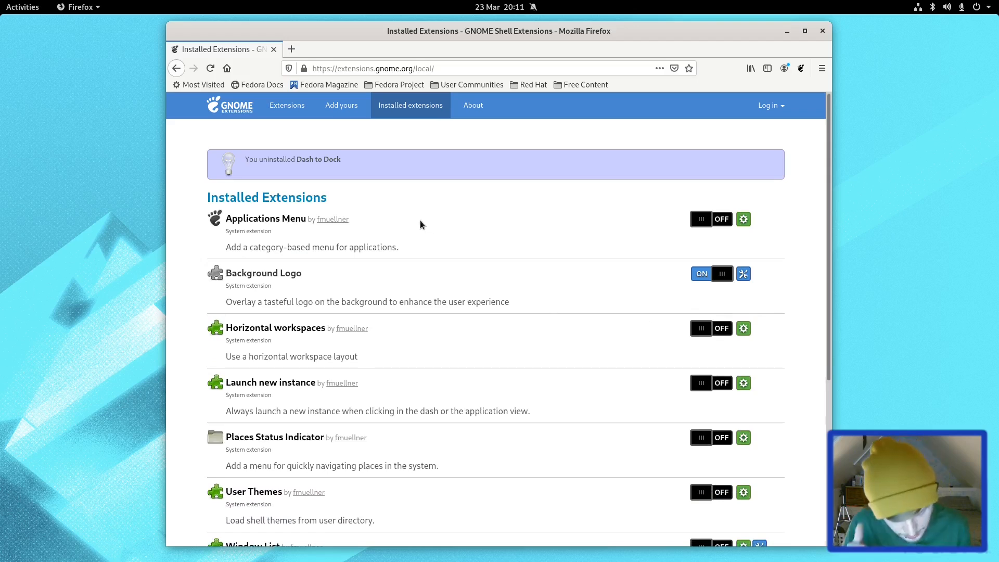
{"action": "key", "text": "alt"}
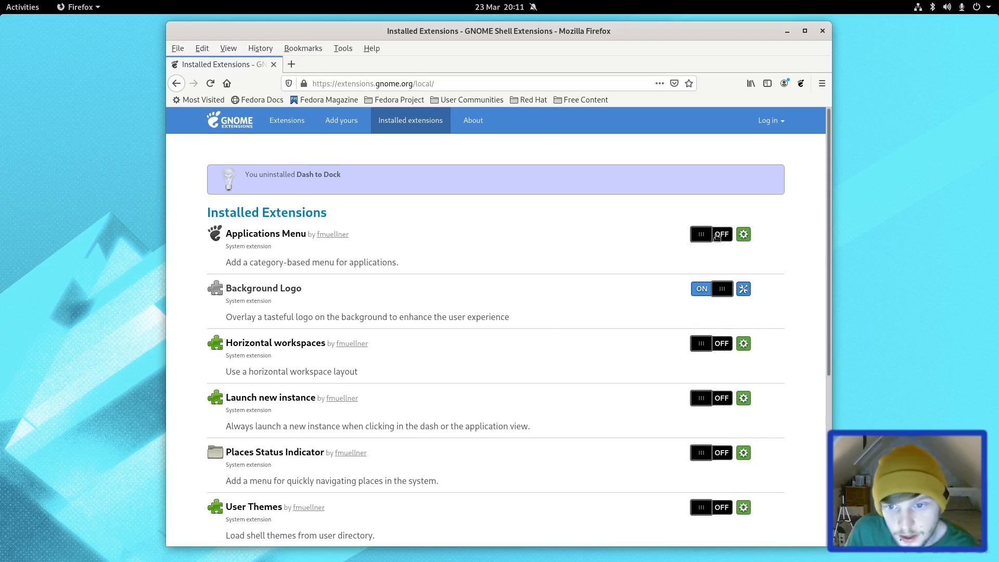
{"action": "key", "text": "alt"}
{"action": "left_click", "coordinate": [719, 225]}
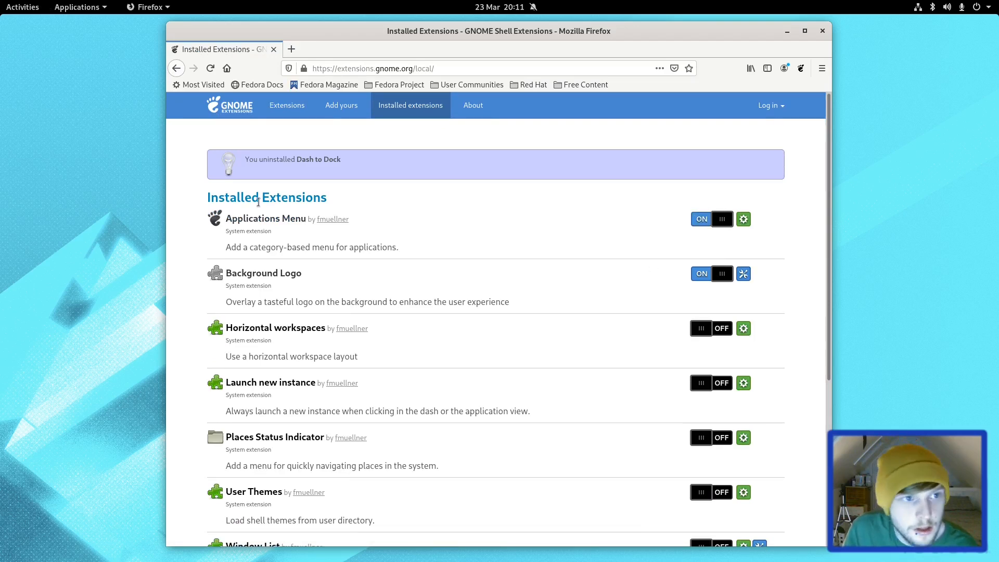
Browse the new categorised Applications menu in the top bar
{"action": "left_click", "coordinate": [76, 7]}
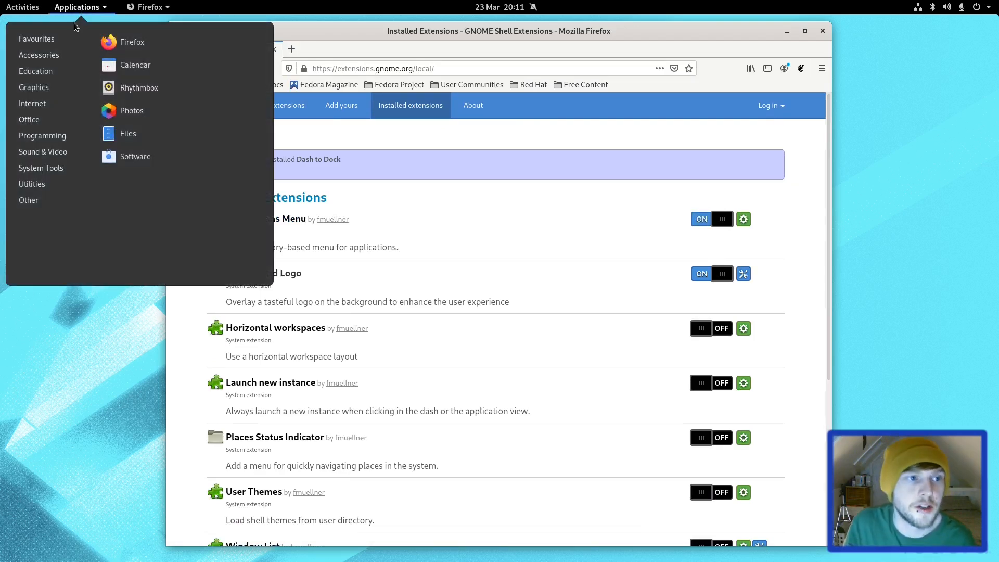
{"action": "mouse_move", "coordinate": [35, 71]}
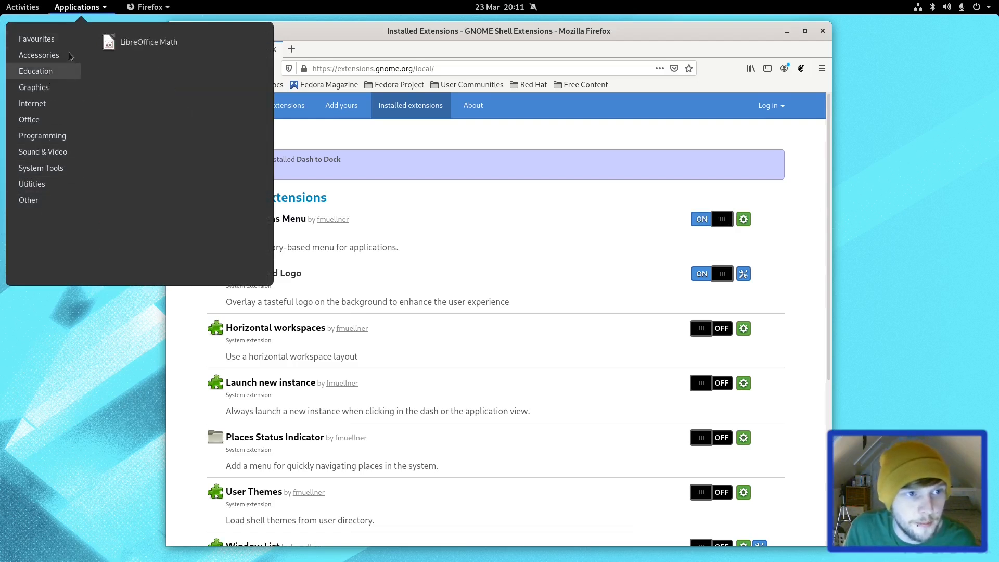
{"action": "left_click", "coordinate": [612, 254]}
{"action": "left_click", "coordinate": [76, 7]}
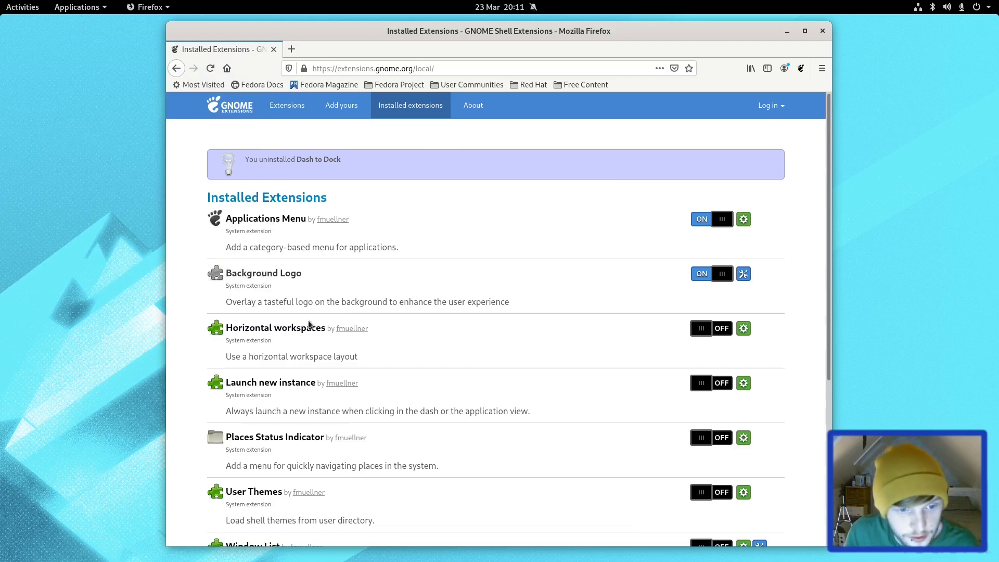
{"action": "scroll", "coordinate": [271, 329], "scroll_direction": "down", "scroll_amount": 2}
{"action": "scroll", "coordinate": [284, 346], "scroll_direction": "down", "scroll_amount": 2}
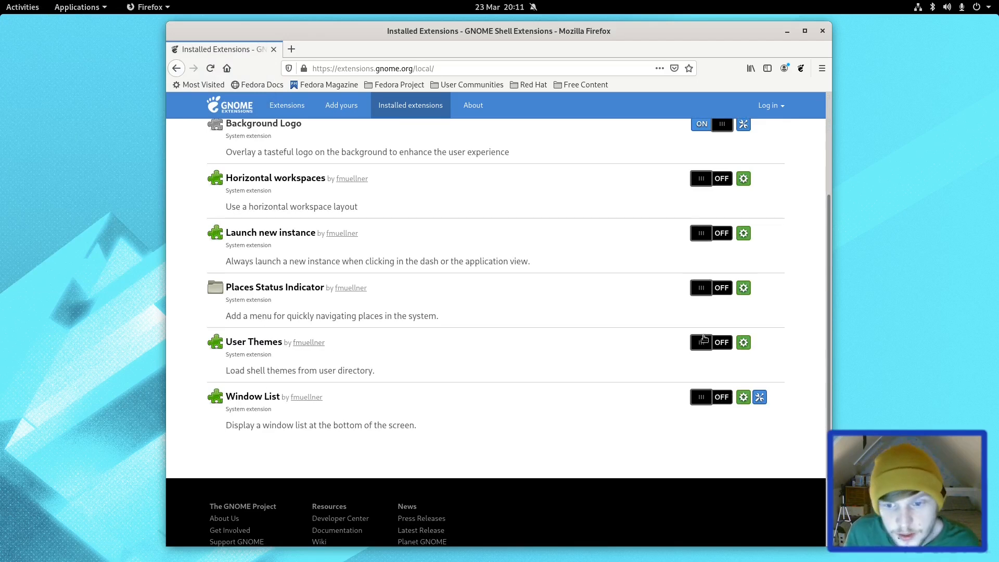
Switch on the User Themes extension and then the Window List extension to test it
{"action": "left_click", "coordinate": [710, 344]}
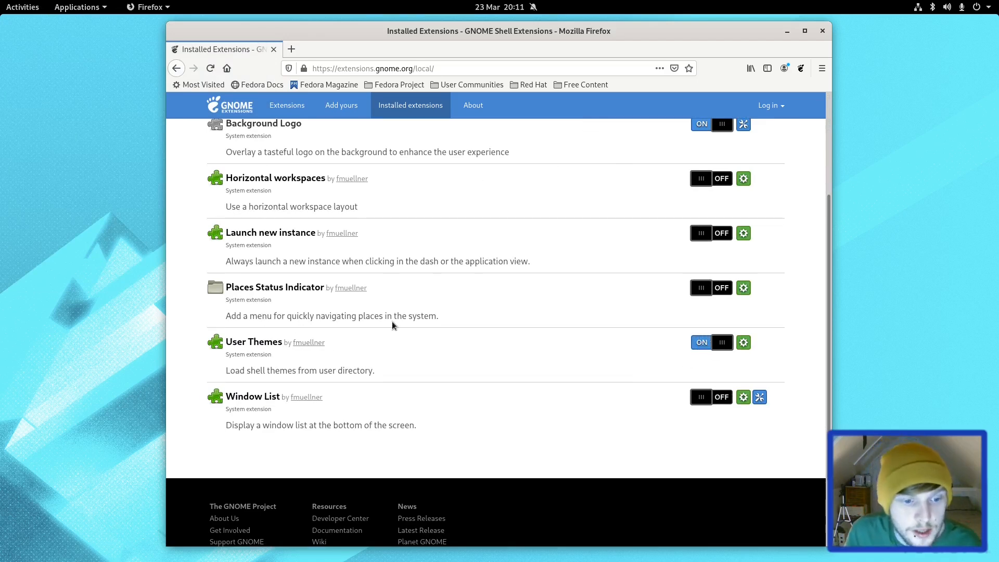
{"action": "left_click_drag", "start_coordinate": [230, 429], "coordinate": [452, 426]}
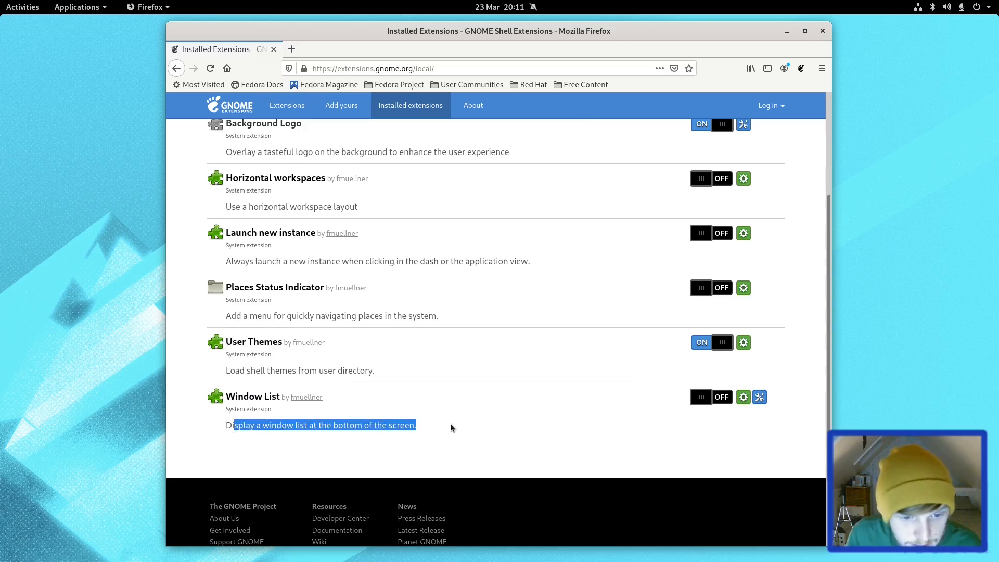
{"action": "left_click", "coordinate": [560, 404]}
{"action": "left_click", "coordinate": [710, 400]}
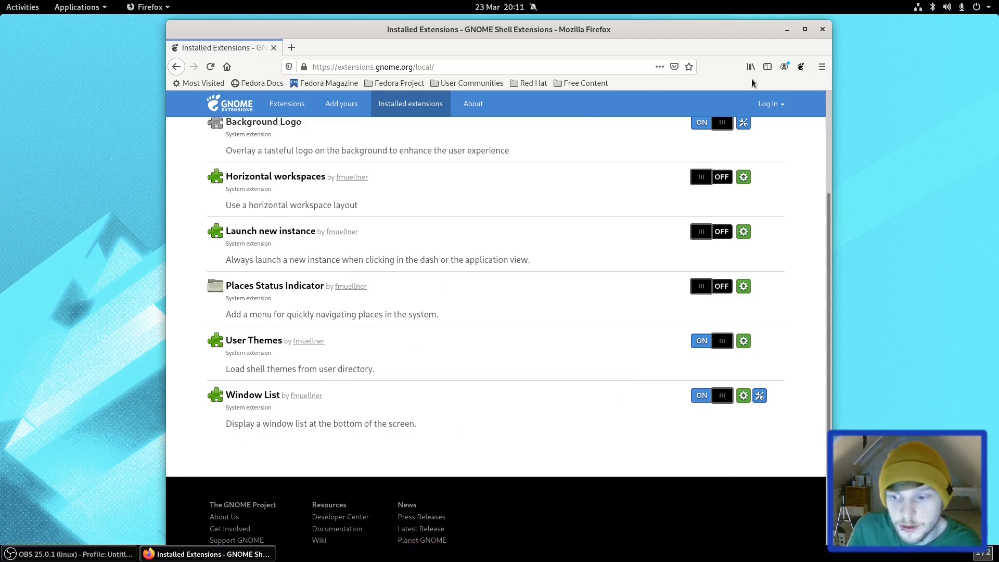
After briefly losing and restoring the extensions page, switch Window List back off
{"action": "left_click_drag", "start_coordinate": [677, 38], "coordinate": [655, 31]}
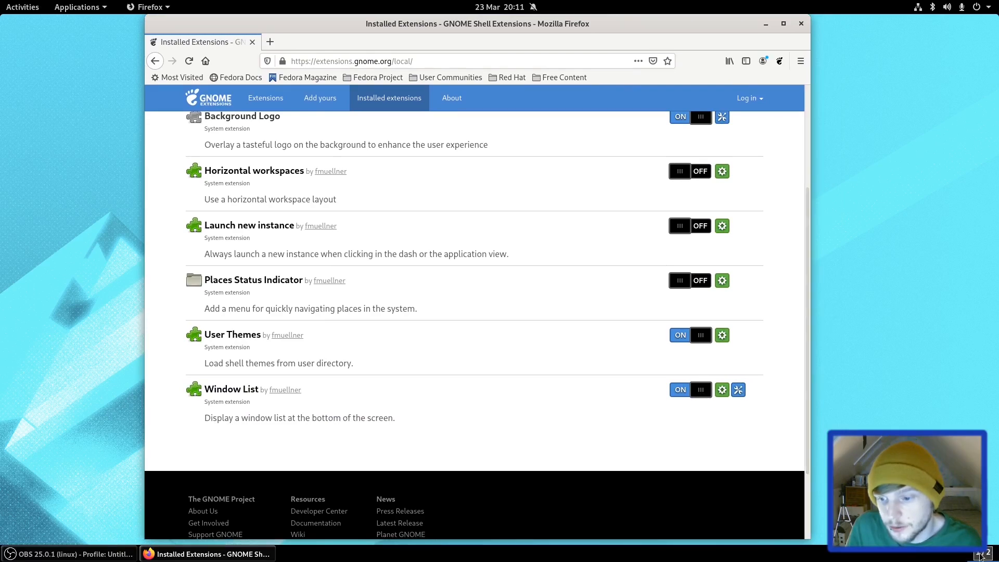
{"action": "key", "text": "ctrl+q"}
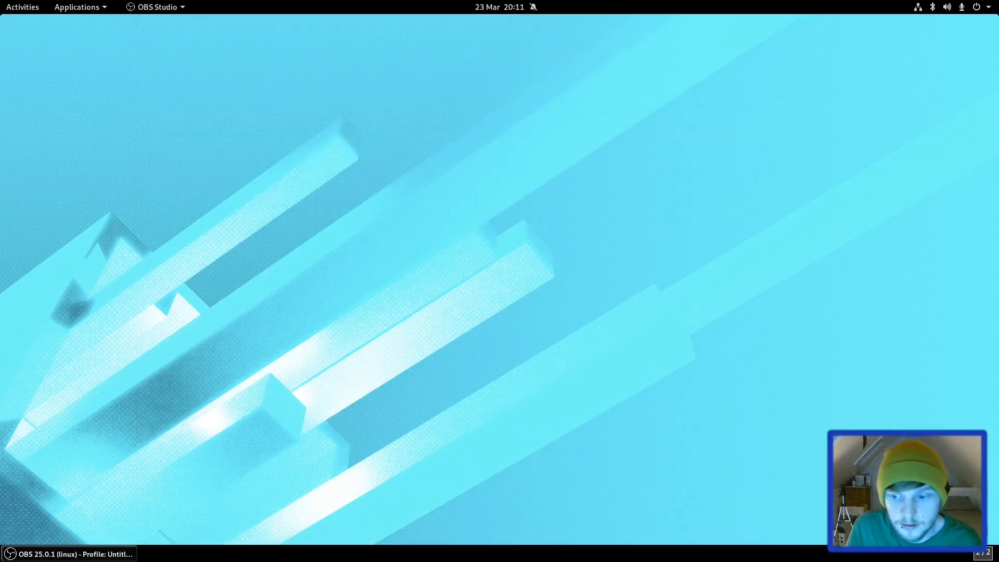
{"action": "key", "text": "ctrl+alt+Down"}
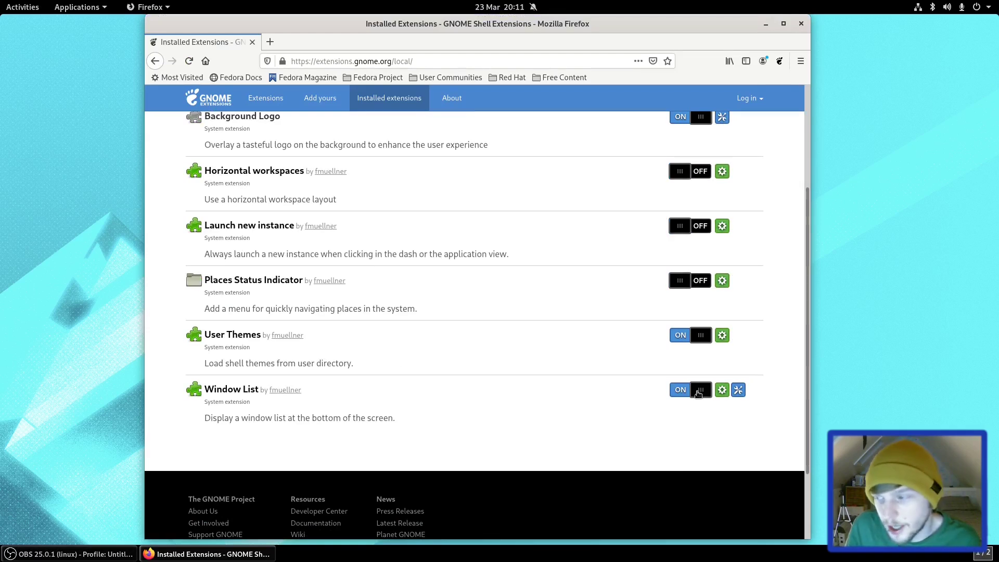
{"action": "left_click", "coordinate": [698, 390]}
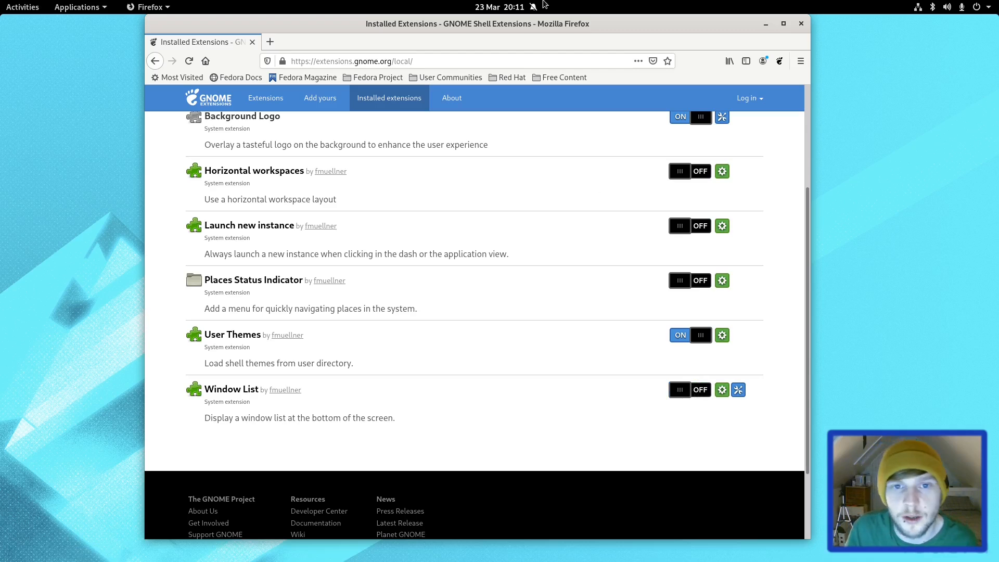
{"action": "left_click_drag", "start_coordinate": [516, 24], "coordinate": [599, 34]}
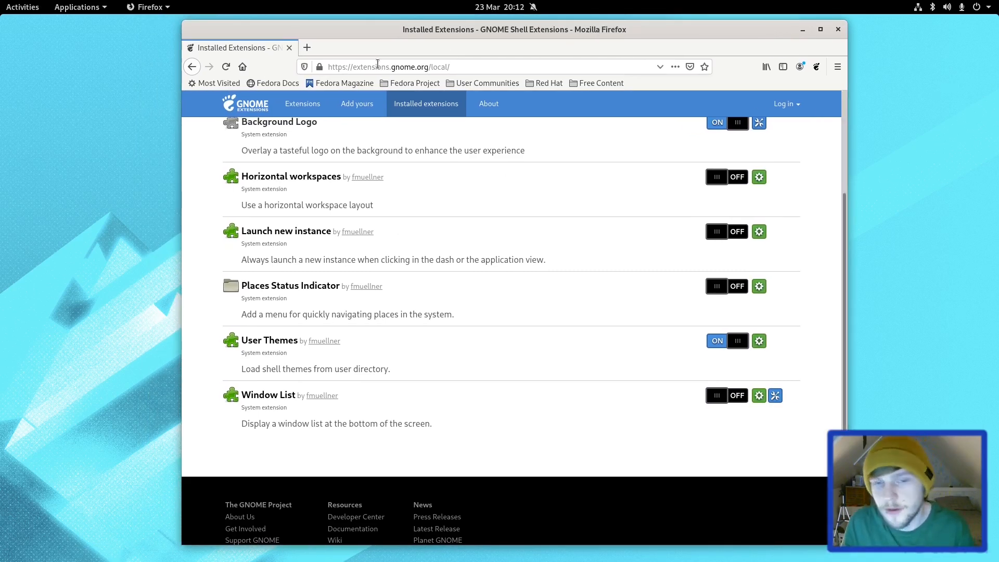
{"action": "scroll", "coordinate": [309, 215], "scroll_direction": "up", "scroll_amount": 3}
{"action": "scroll", "coordinate": [309, 214], "scroll_direction": "up", "scroll_amount": 2}
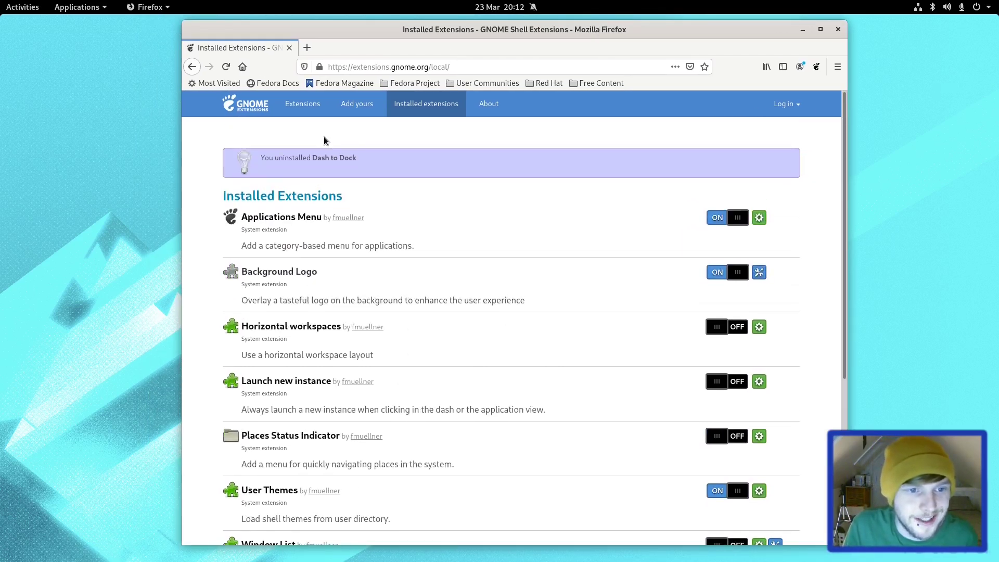
Find Caffeine in the extensions catalogue via a 'caff' search and switch it on
{"action": "left_click", "coordinate": [244, 104]}
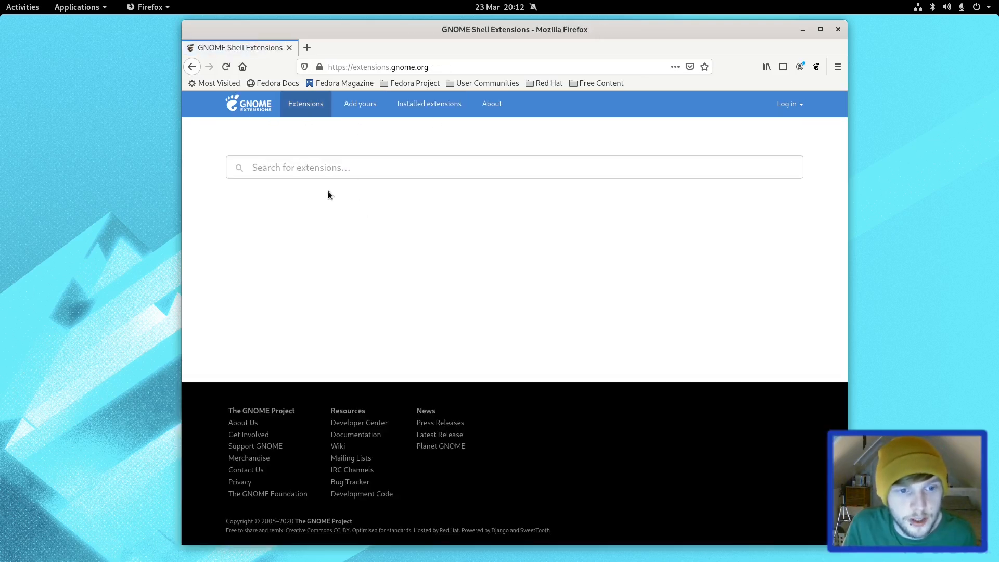
{"action": "left_click", "coordinate": [340, 167]}
{"action": "type", "text": "caff"}
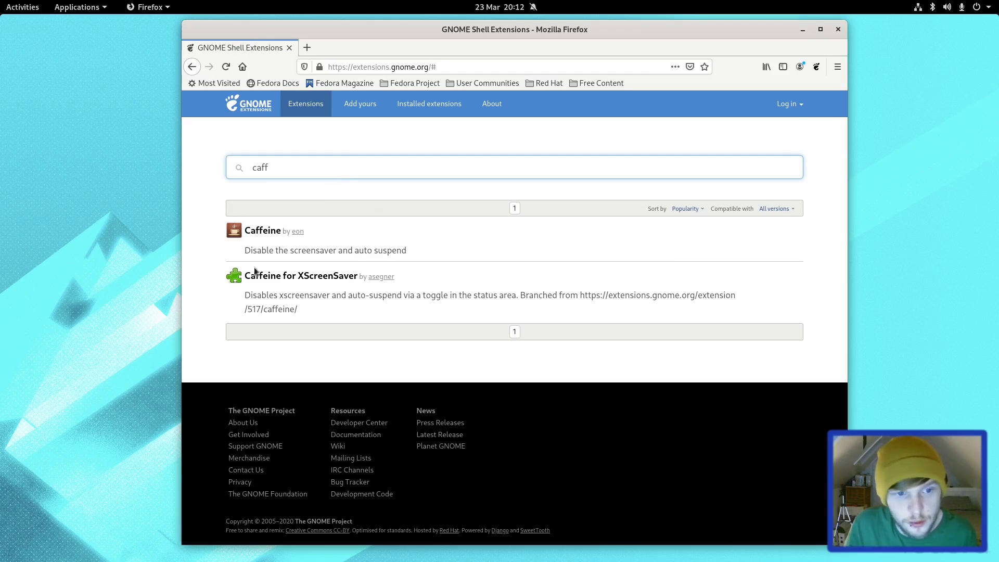
{"action": "left_click", "coordinate": [262, 231]}
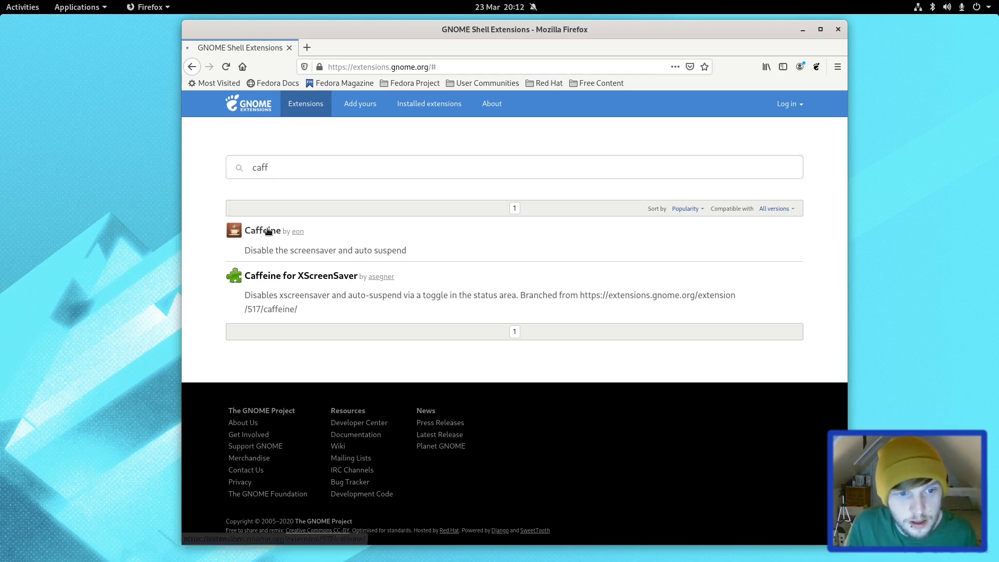
{"action": "left_click", "coordinate": [742, 166]}
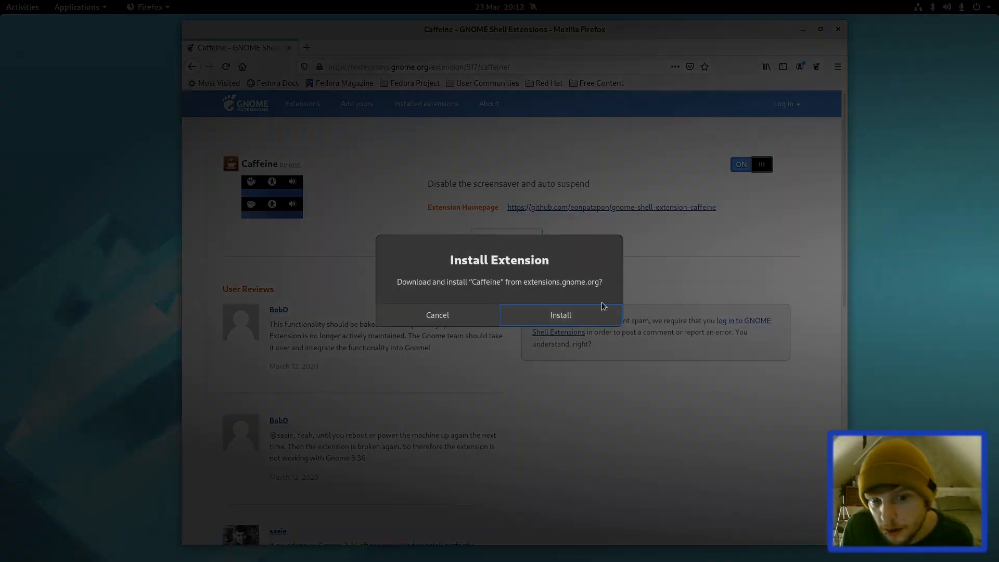
Confirm installing Caffeine and activate it from the top bar to disable auto suspend
{"action": "left_click", "coordinate": [602, 317]}
{"action": "left_click", "coordinate": [894, 8]}
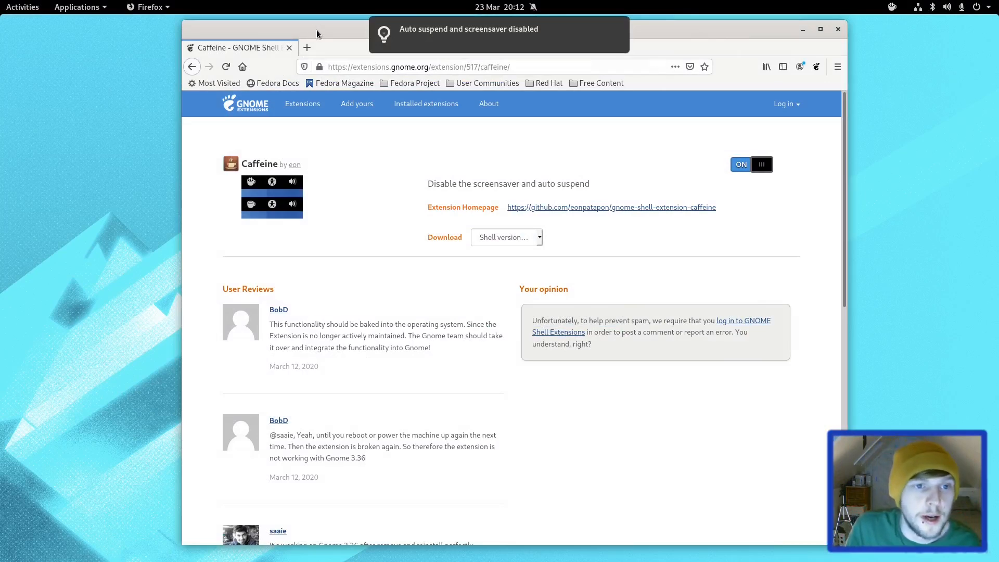
{"action": "key", "text": "ctrl+a"}
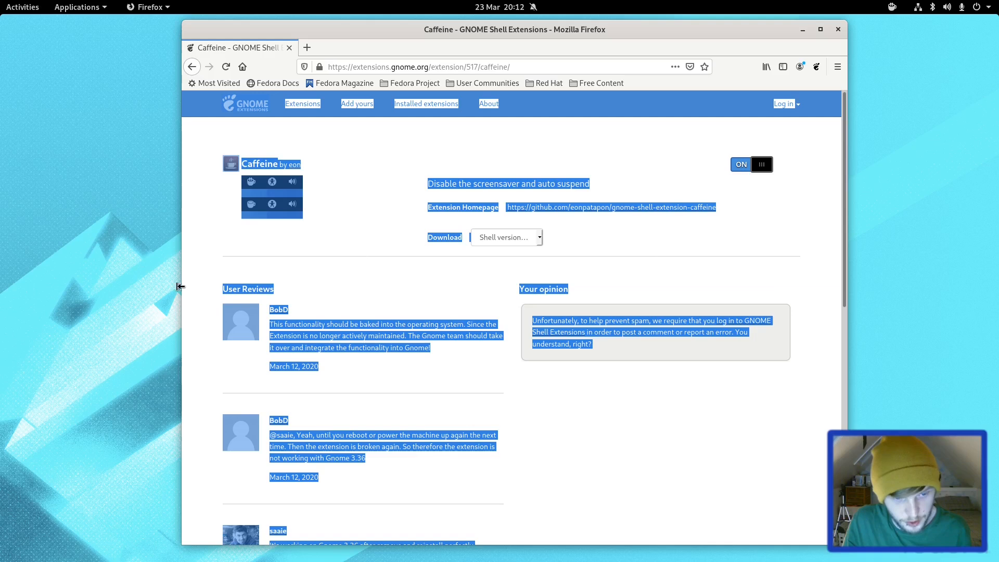
{"action": "left_click", "coordinate": [354, 293]}
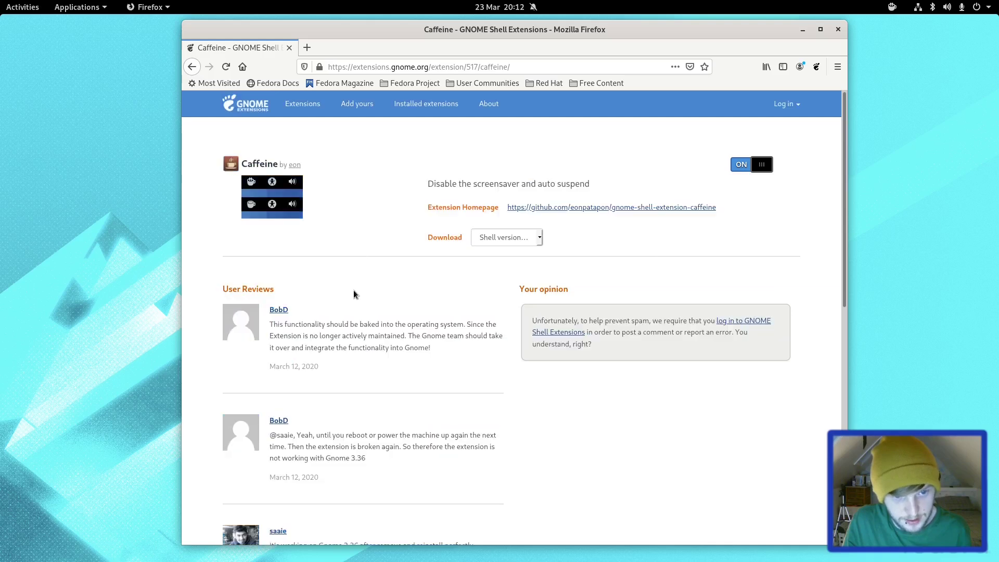
Search the web for 'flatpak fedora' from the address bar
{"action": "left_click", "coordinate": [406, 66]}
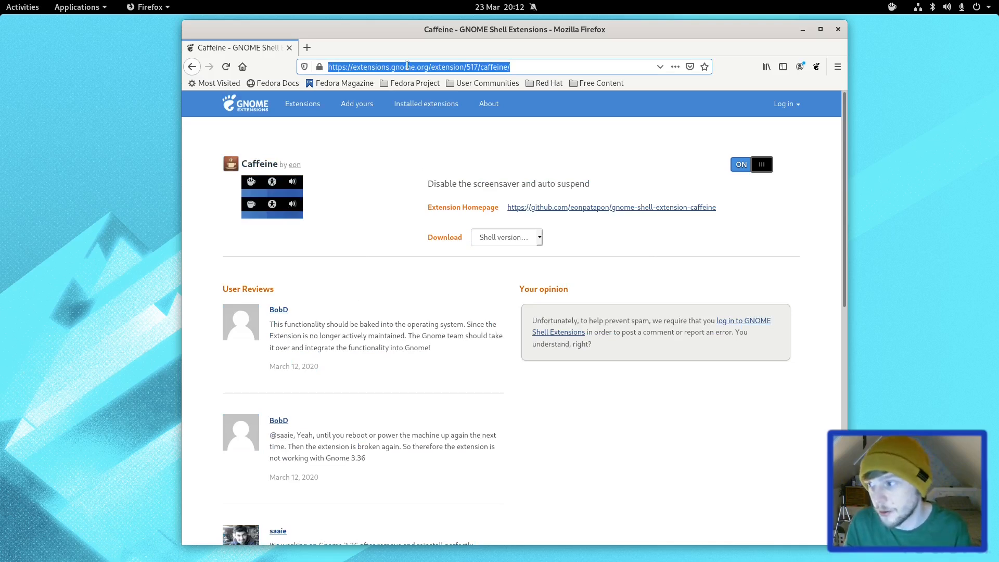
{"action": "type", "text": "flap"}
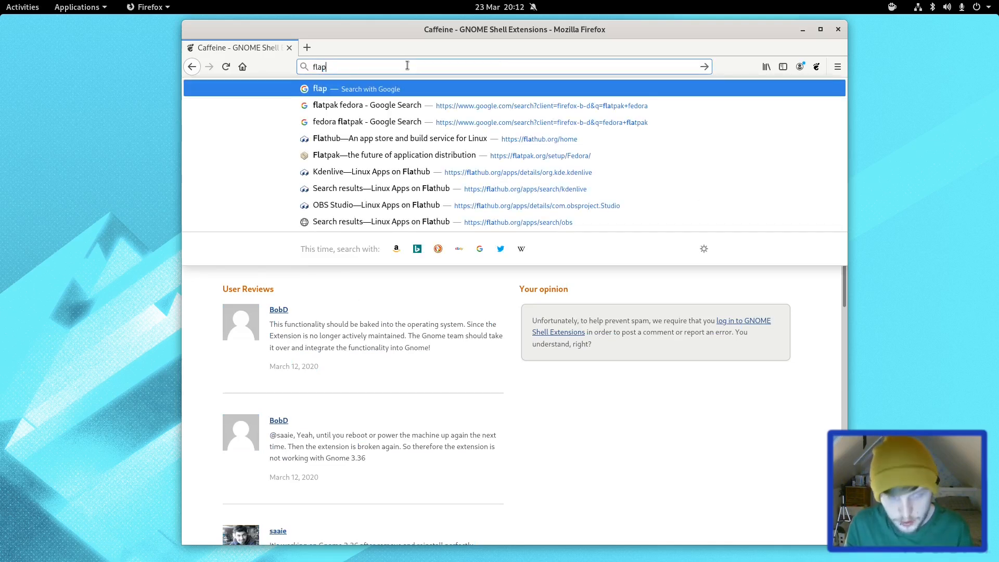
{"action": "key", "text": "BackSpace"}
{"action": "type", "text": "tpak"}
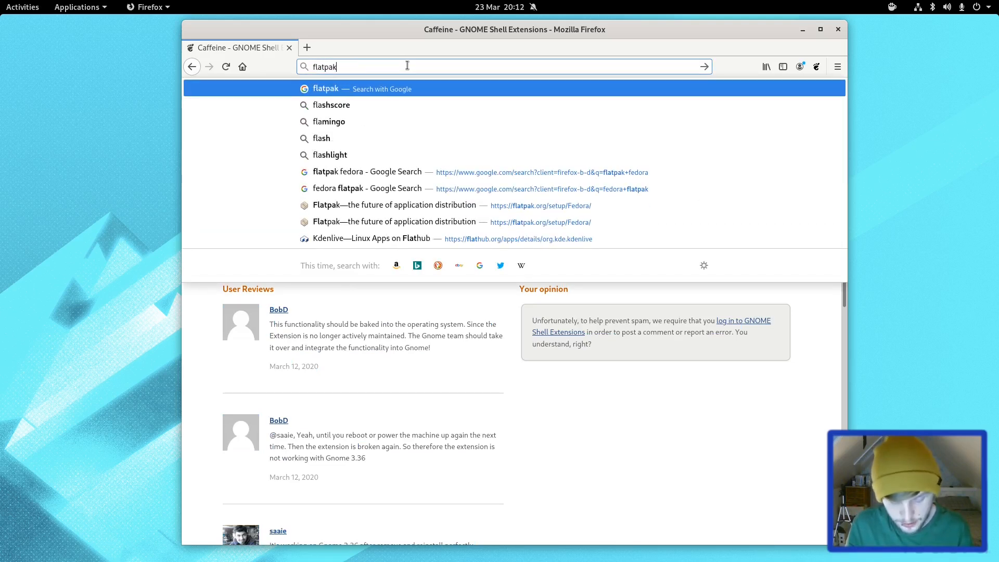
{"action": "type", "text": " fedora"}
{"action": "key", "text": "Return"}
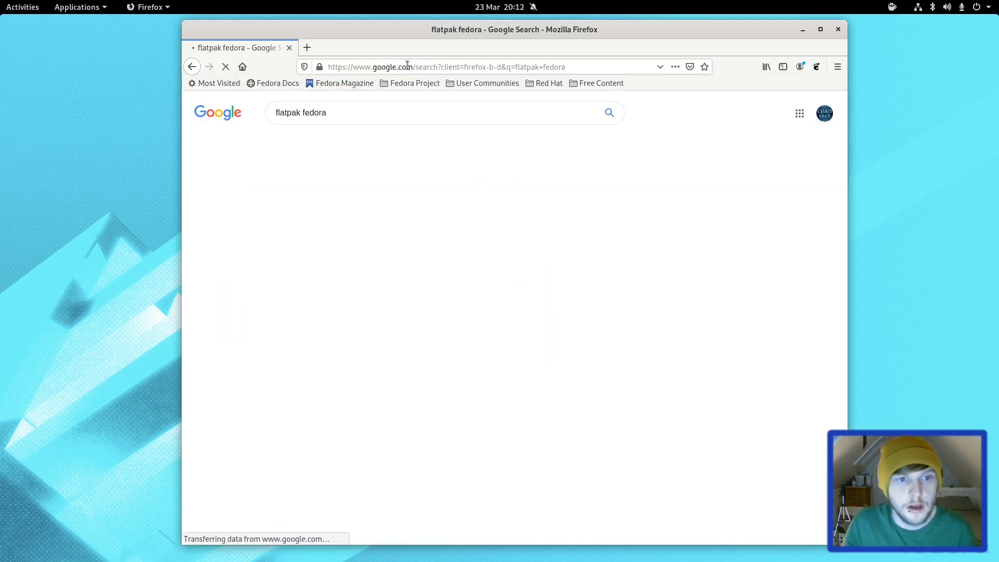
Open the flatpak.org Fedora Quick Setup page and download the Flathub repository file
{"action": "left_click", "coordinate": [370, 199]}
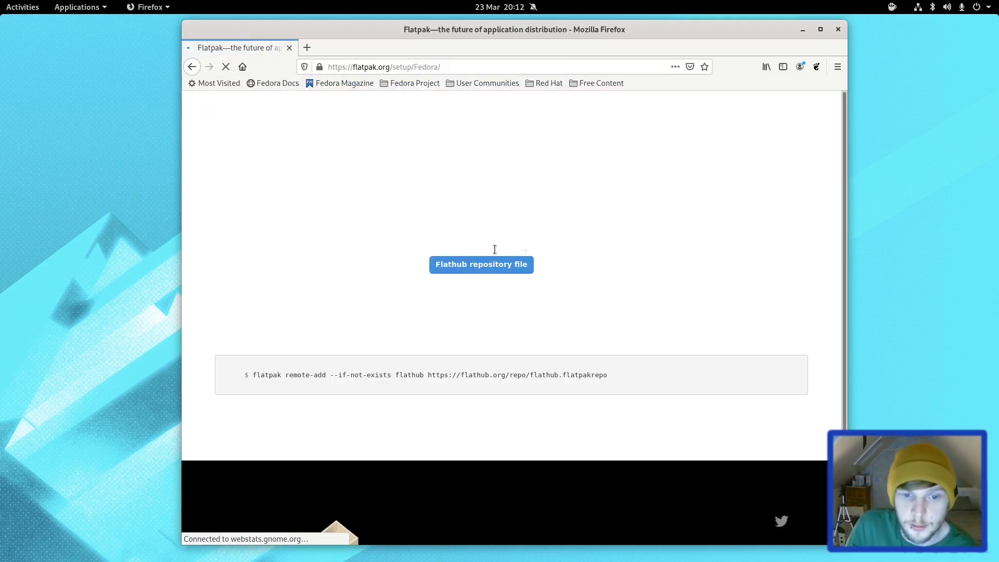
{"action": "left_click", "coordinate": [500, 267]}
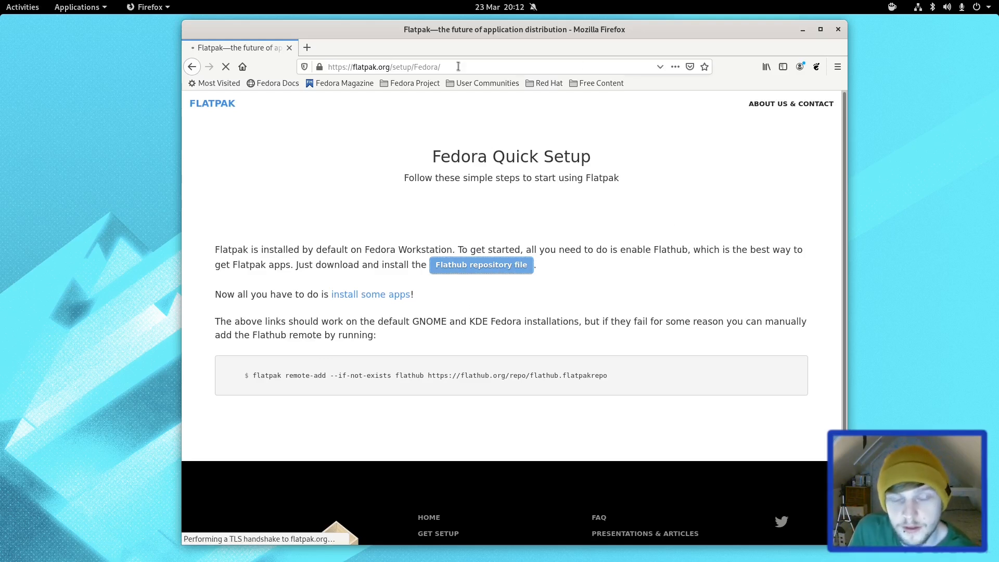
{"action": "left_click_drag", "start_coordinate": [392, 50], "coordinate": [409, 64]}
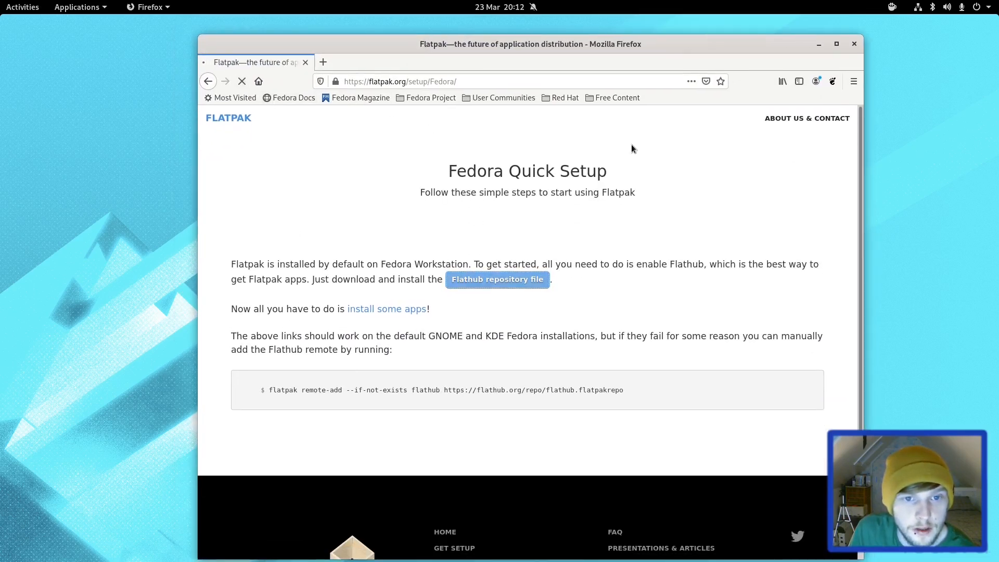
Open the downloaded Flathub repository file with Software Install
{"action": "left_click_drag", "start_coordinate": [571, 44], "coordinate": [526, 41]}
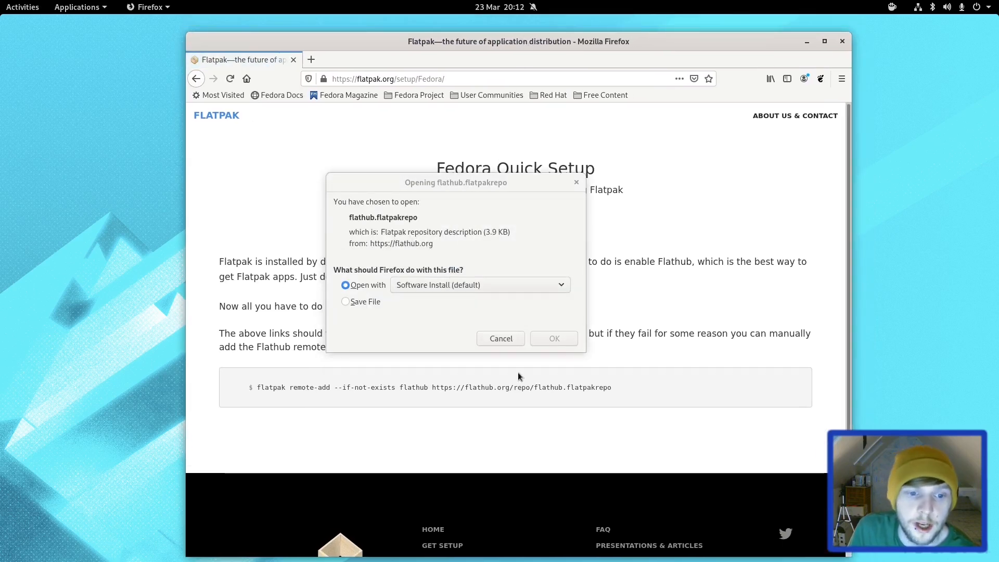
{"action": "left_click", "coordinate": [561, 345]}
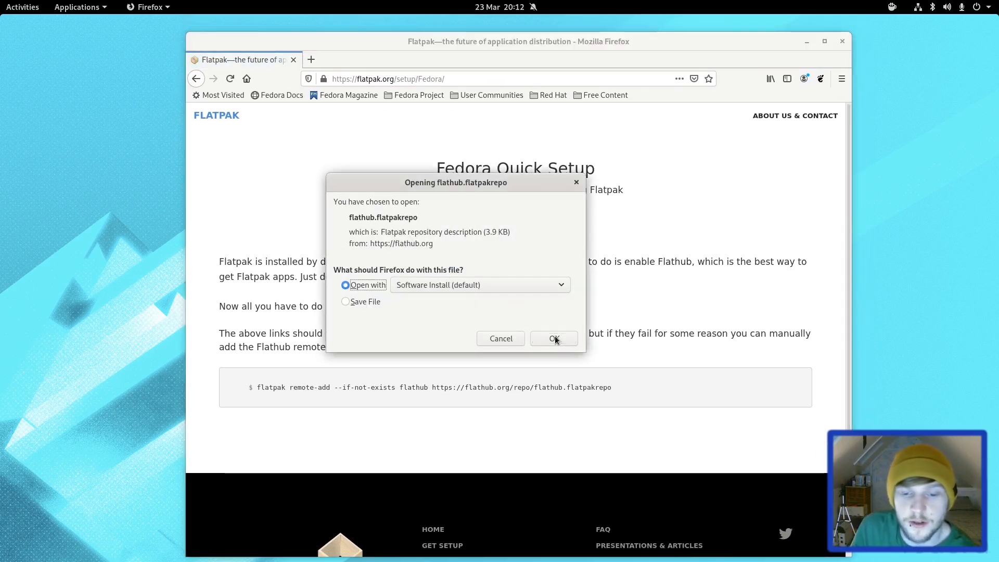
{"action": "left_click", "coordinate": [555, 338]}
Position the Software window and return to its Explore page of featured apps
{"action": "left_click_drag", "start_coordinate": [118, 49], "coordinate": [274, 16]}
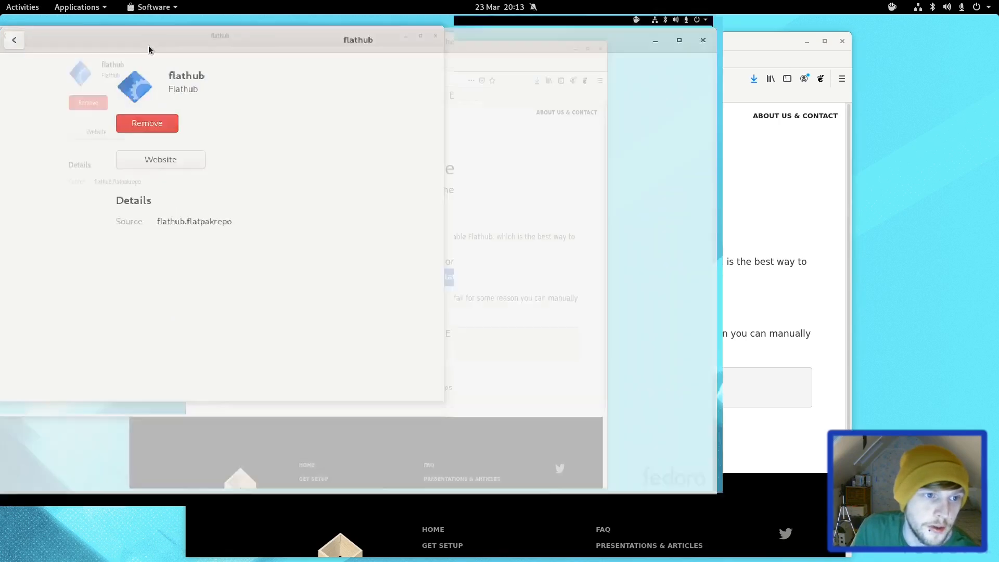
{"action": "mouse_move", "coordinate": [360, 51]}
{"action": "left_mouse_down"}
{"action": "mouse_move", "coordinate": [402, 86]}
{"action": "mouse_move", "coordinate": [390, 83]}
{"action": "left_mouse_up"}
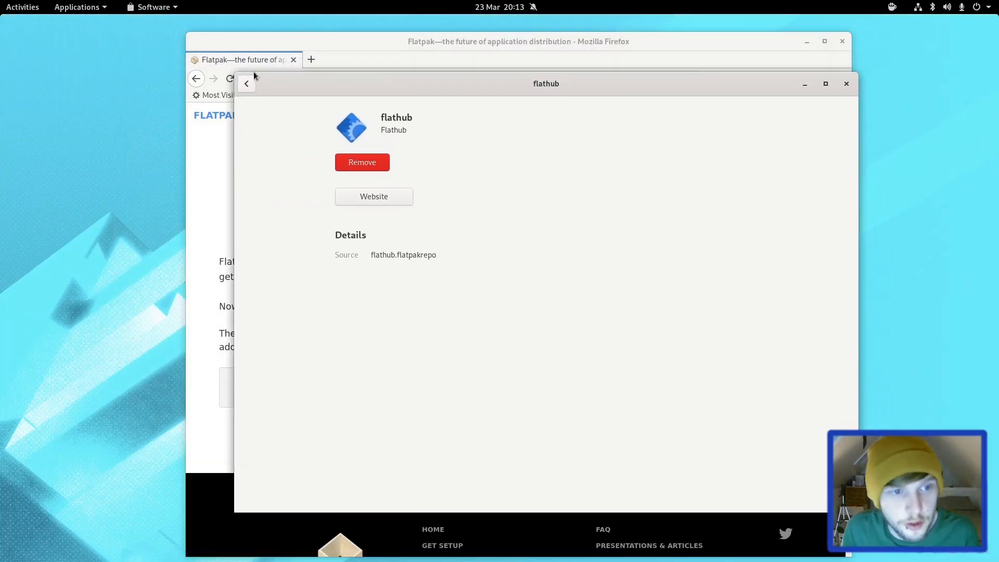
{"action": "left_click", "coordinate": [246, 84]}
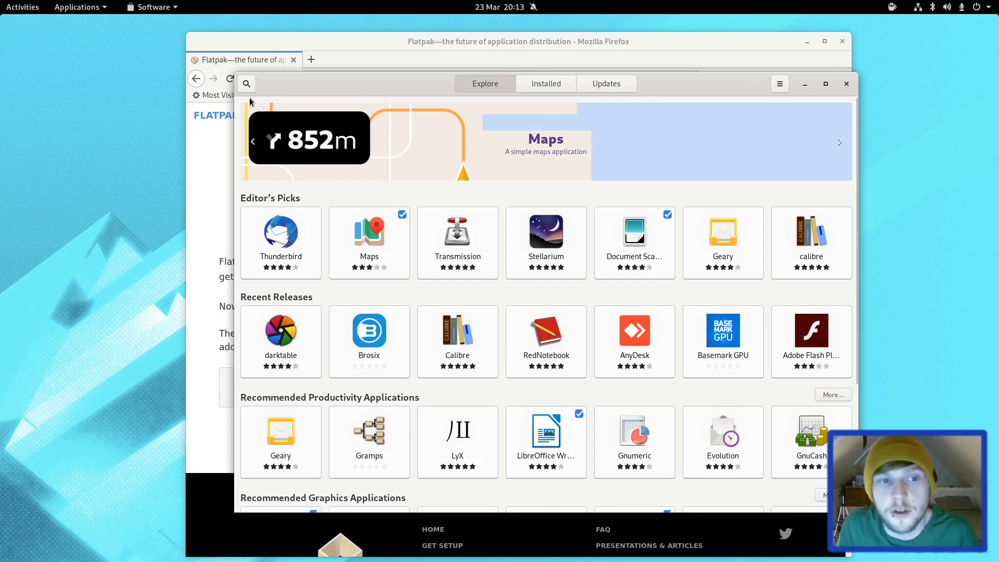
Search GNOME Software for kdenlive and review the Kdenlive details and source address
{"action": "left_click", "coordinate": [246, 84]}
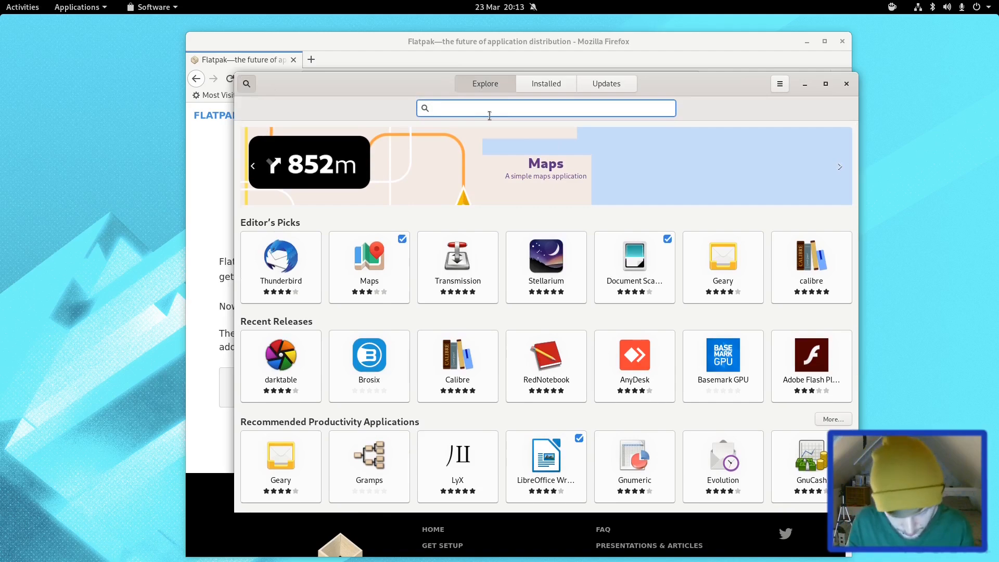
{"action": "type", "text": "kdenlive"}
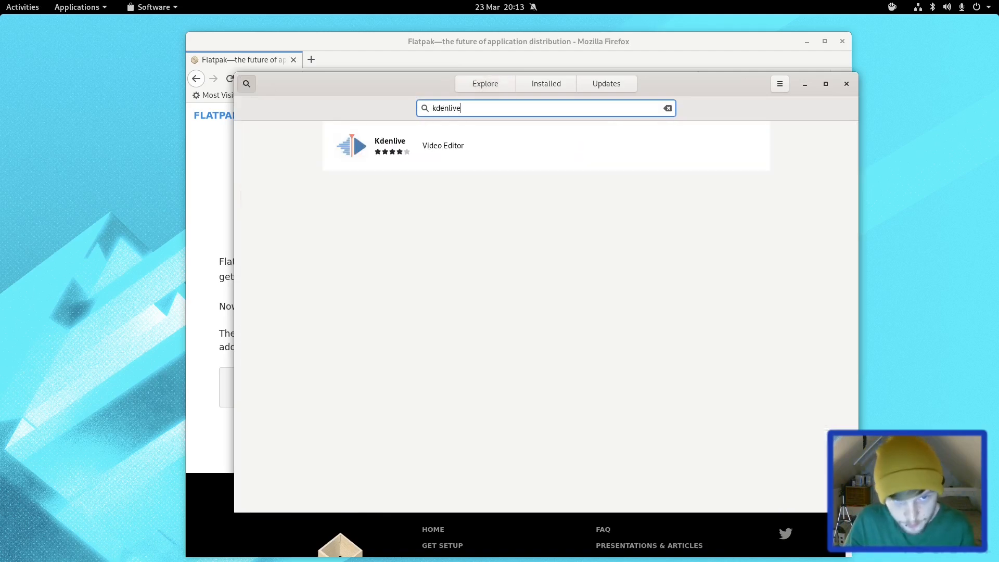
{"action": "left_click", "coordinate": [460, 140]}
{"action": "scroll", "coordinate": [601, 315], "scroll_direction": "down", "scroll_amount": 5}
{"action": "scroll", "coordinate": [594, 316], "scroll_direction": "down", "scroll_amount": 5}
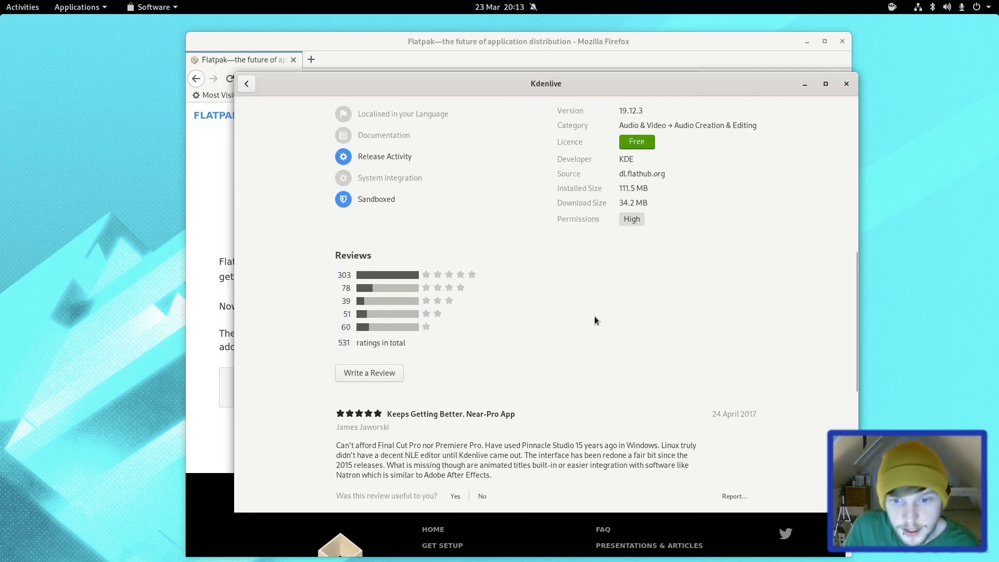
{"action": "scroll", "coordinate": [594, 316], "scroll_direction": "up", "scroll_amount": 2}
{"action": "left_click_drag", "start_coordinate": [619, 200], "coordinate": [638, 200]}
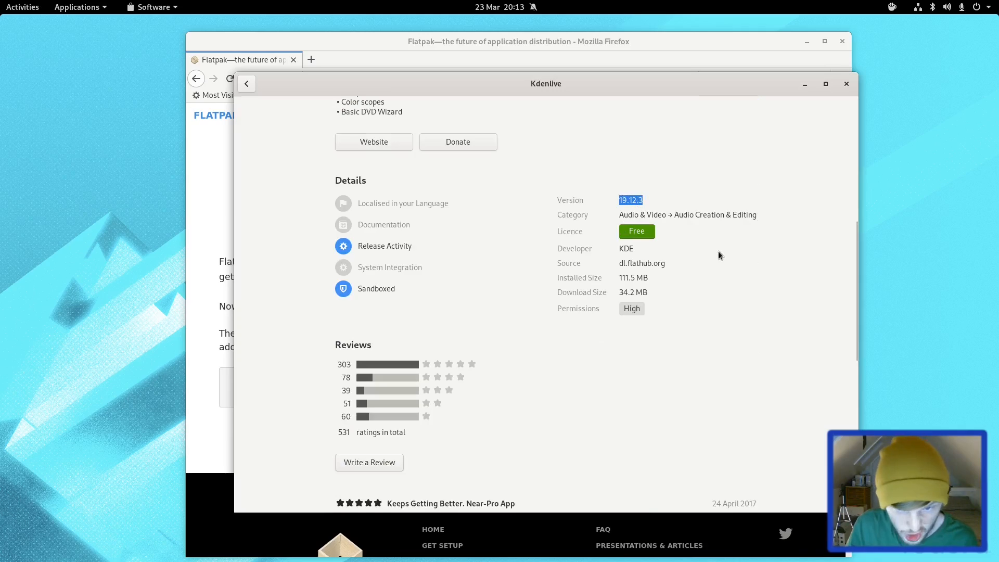
{"action": "left_click_drag", "start_coordinate": [621, 264], "coordinate": [649, 263]}
{"action": "left_click", "coordinate": [617, 273]}
{"action": "scroll", "coordinate": [546, 258], "scroll_direction": "up", "scroll_amount": 8}
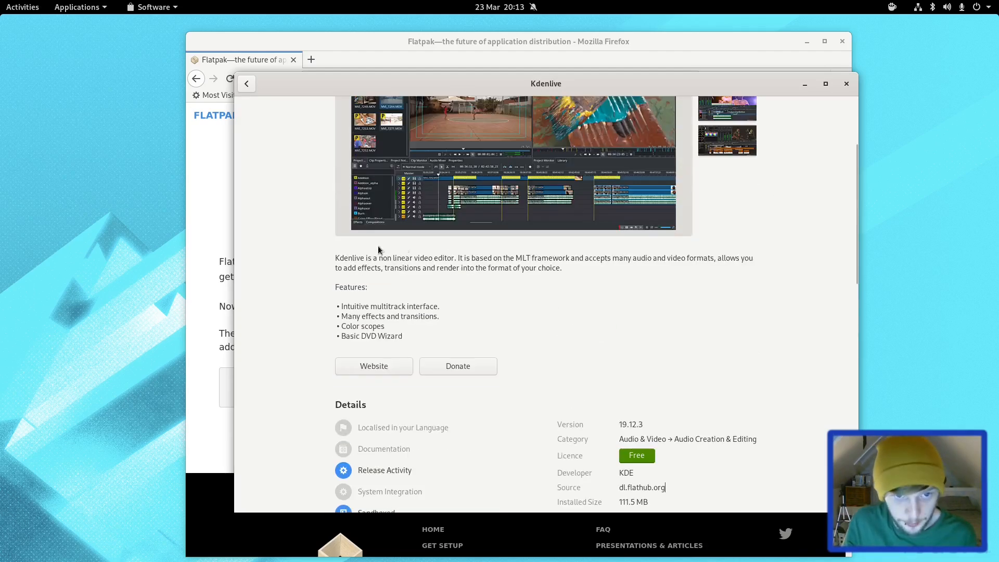
Install Kdenlive from Flathub and go back to the search results
{"action": "left_click", "coordinate": [362, 161]}
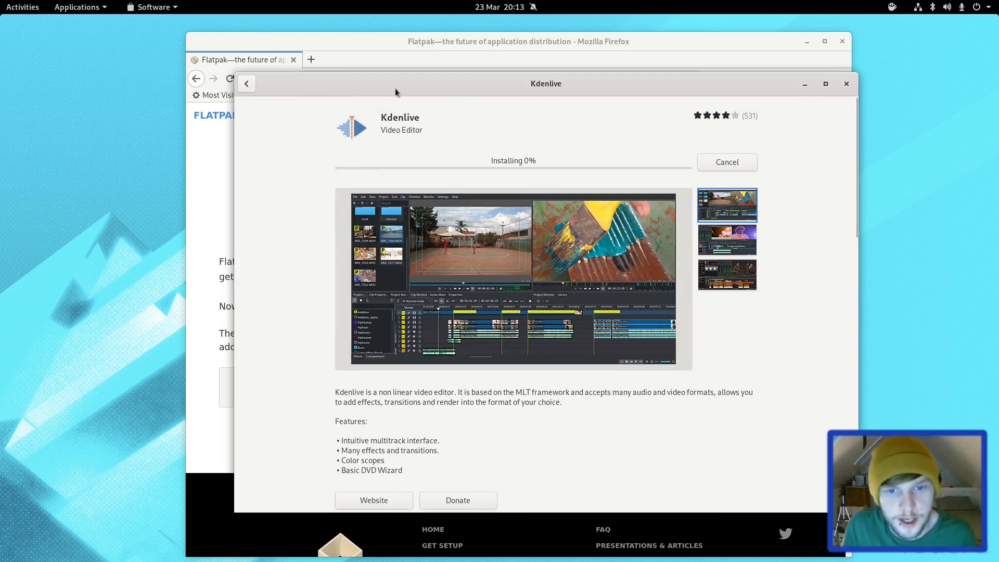
{"action": "left_click_drag", "start_coordinate": [546, 84], "coordinate": [511, 64]}
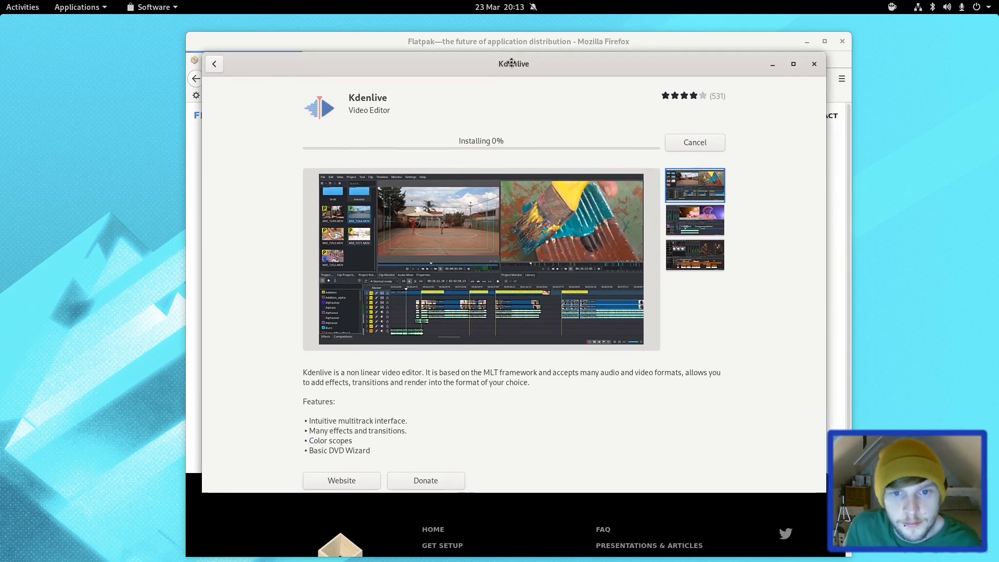
{"action": "left_click", "coordinate": [212, 64]}
Search for gimp, check the Glimpse page, then open GNU Image Manipulation Program
{"action": "key", "text": "ctrl+a"}
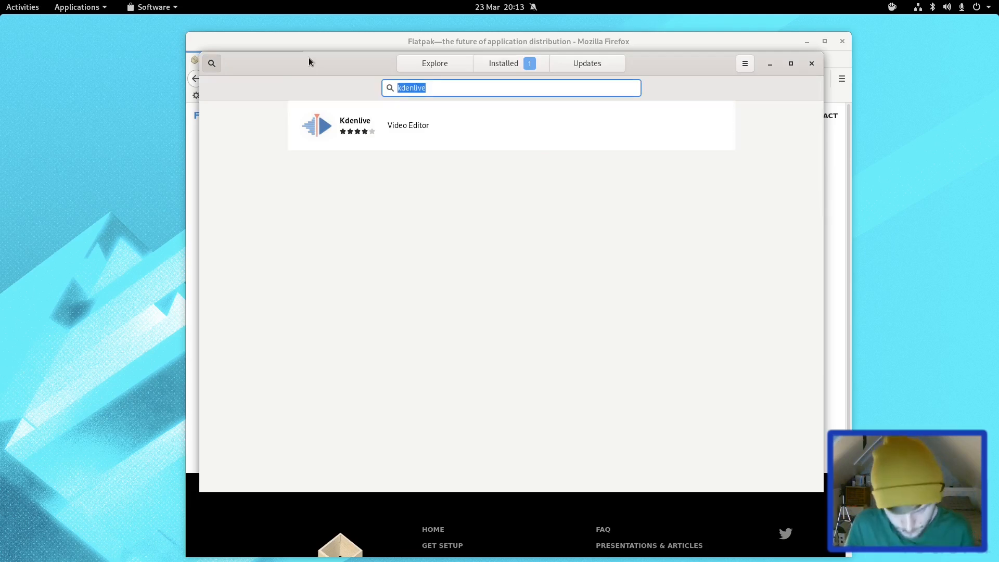
{"action": "type", "text": "gimp"}
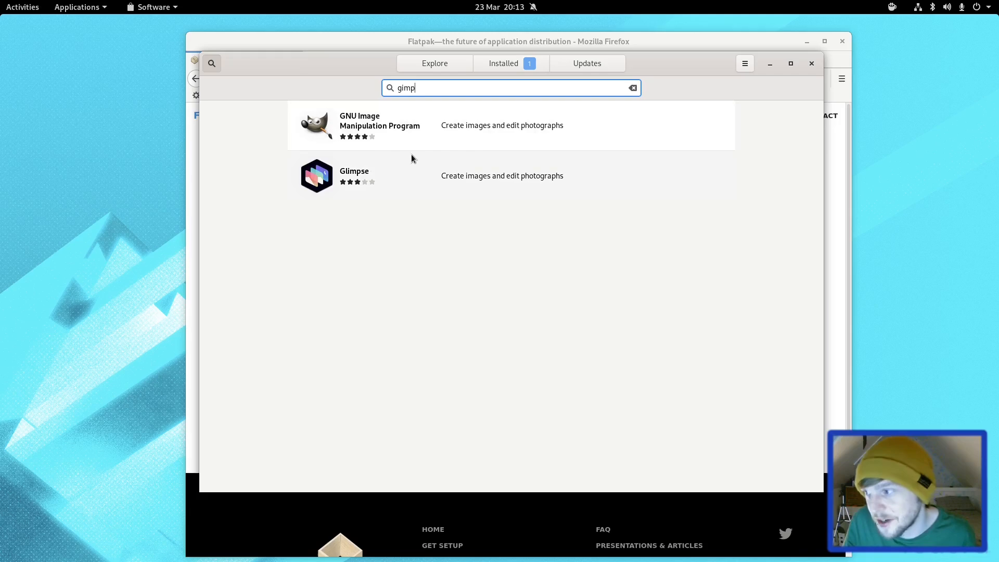
{"action": "left_click", "coordinate": [387, 181]}
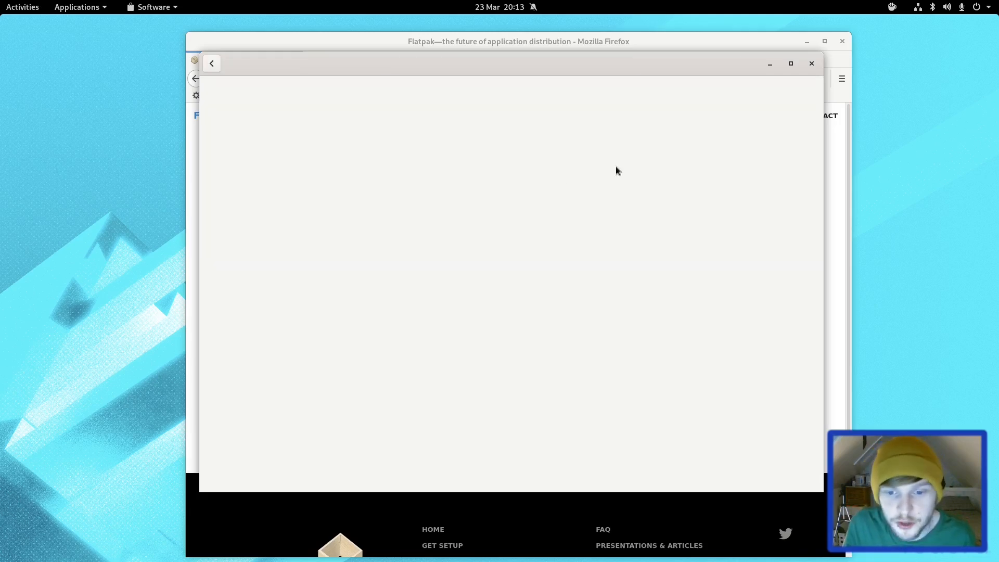
{"action": "left_click", "coordinate": [212, 63]}
{"action": "left_click", "coordinate": [412, 126]}
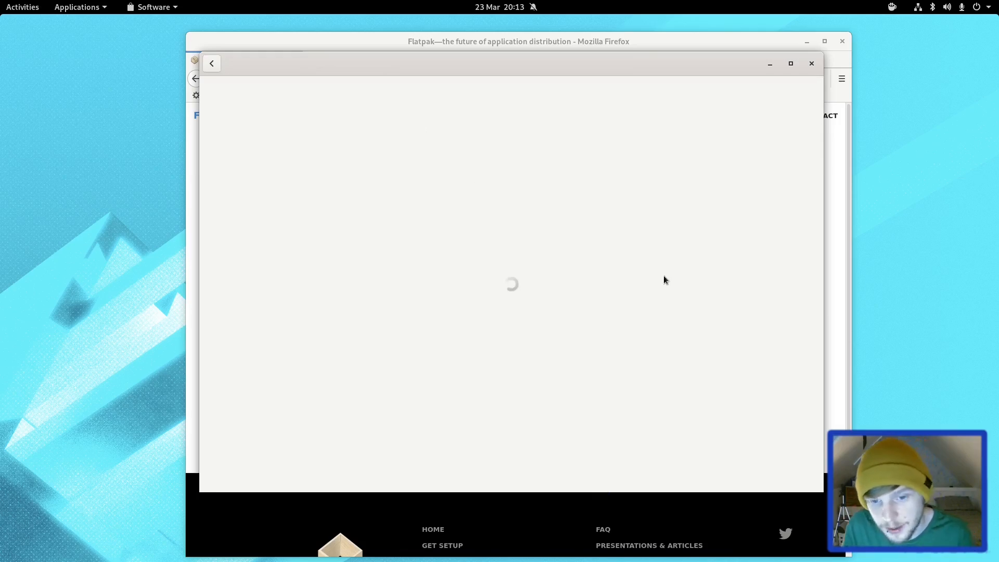
{"action": "scroll", "coordinate": [659, 245], "scroll_direction": "down", "scroll_amount": 3}
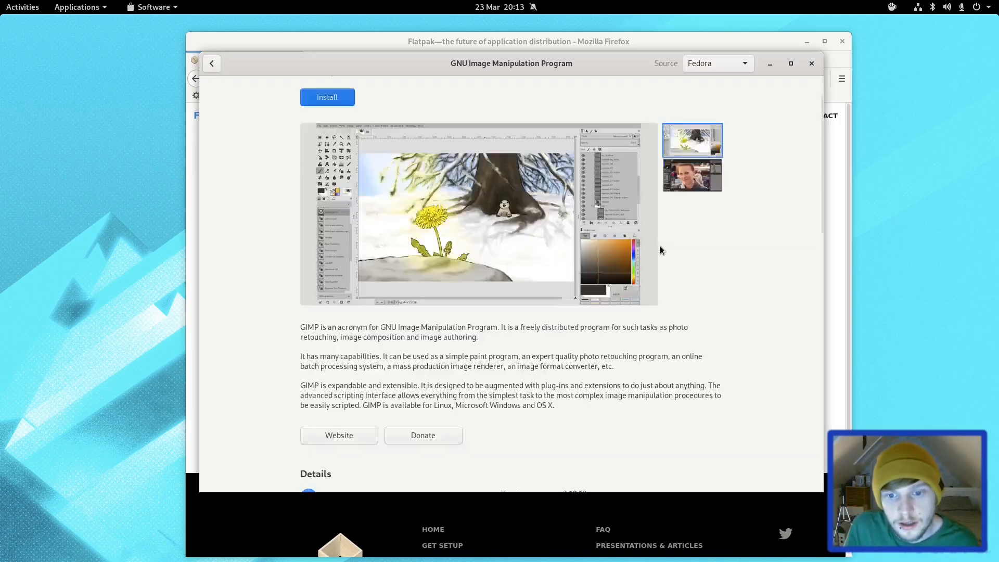
{"action": "scroll", "coordinate": [625, 282], "scroll_direction": "down", "scroll_amount": 5}
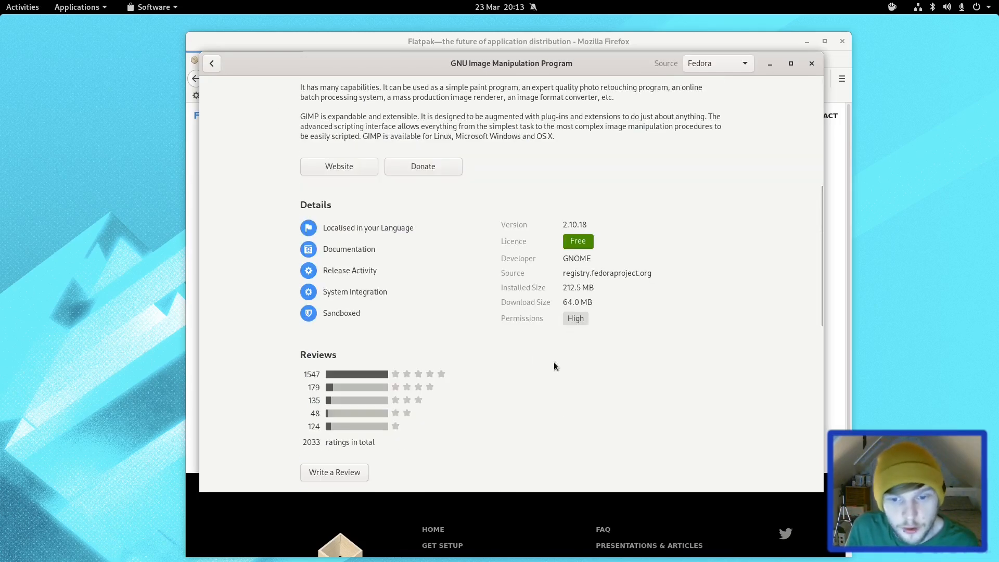
Start installing GIMP from the Fedora source and launch a terminal with Ctrl+Alt+T
{"action": "left_click_drag", "start_coordinate": [658, 278], "coordinate": [567, 273]}
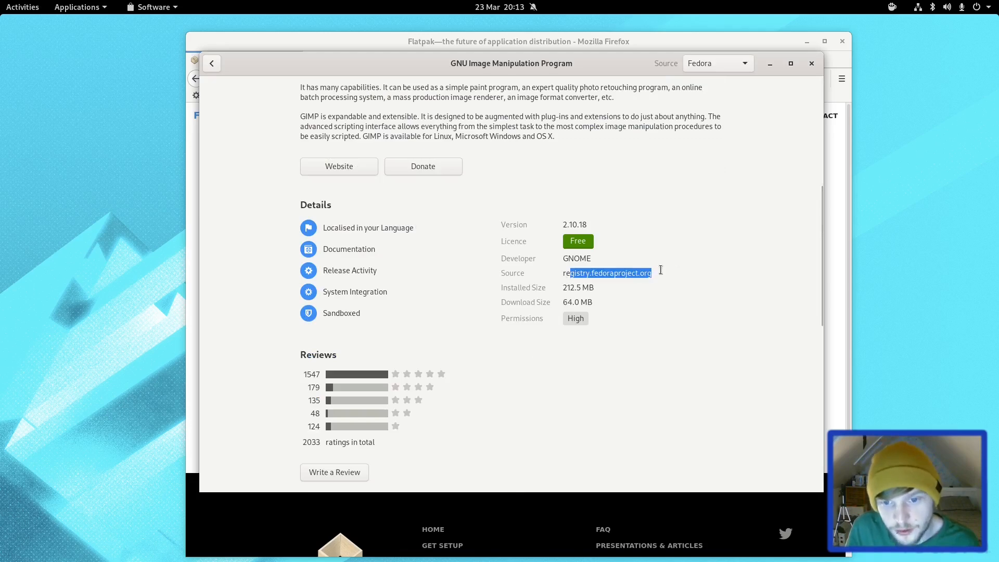
{"action": "scroll", "coordinate": [690, 265], "scroll_direction": "up", "scroll_amount": 8}
{"action": "left_click", "coordinate": [327, 142]}
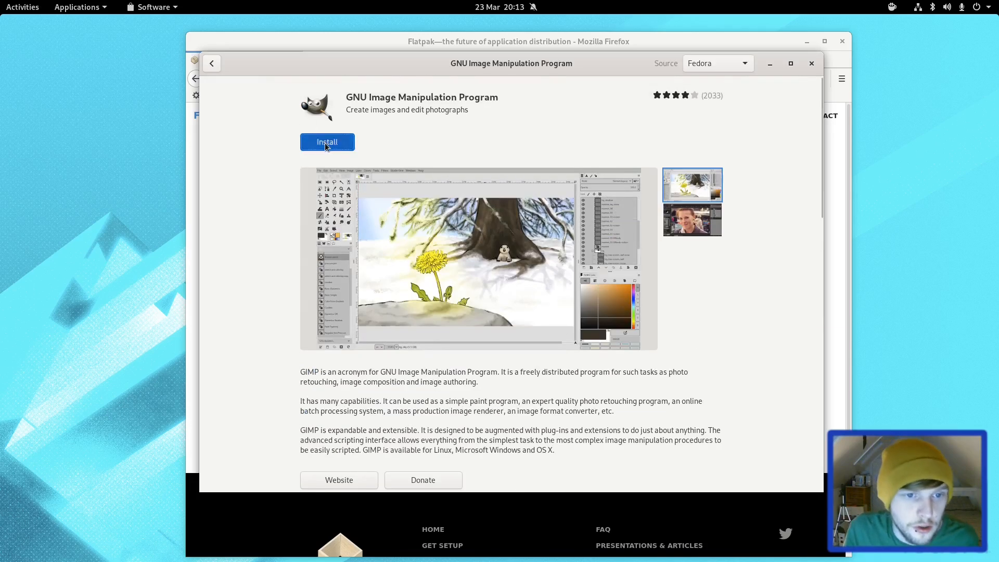
{"action": "left_click_drag", "start_coordinate": [471, 64], "coordinate": [389, 66]}
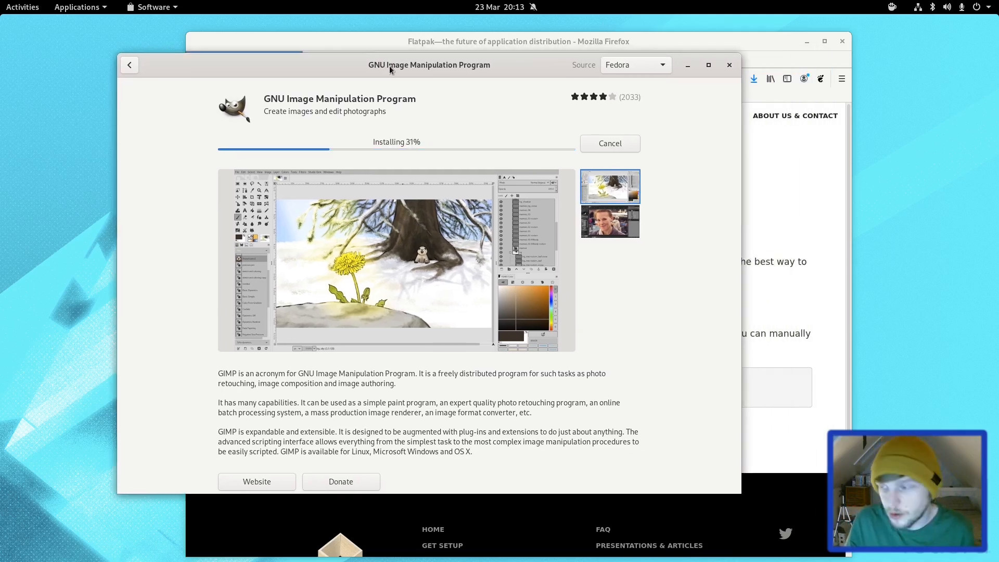
{"action": "key", "text": "ctrl+alt+t"}
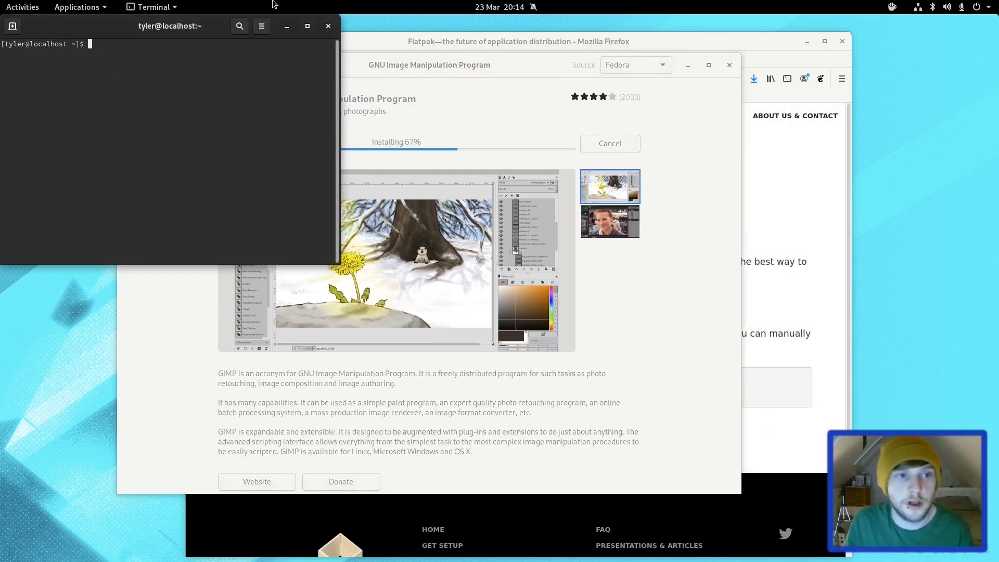
Arrange the terminal window, briefly checking the activities overview
{"action": "left_click_drag", "start_coordinate": [154, 26], "coordinate": [404, 114]}
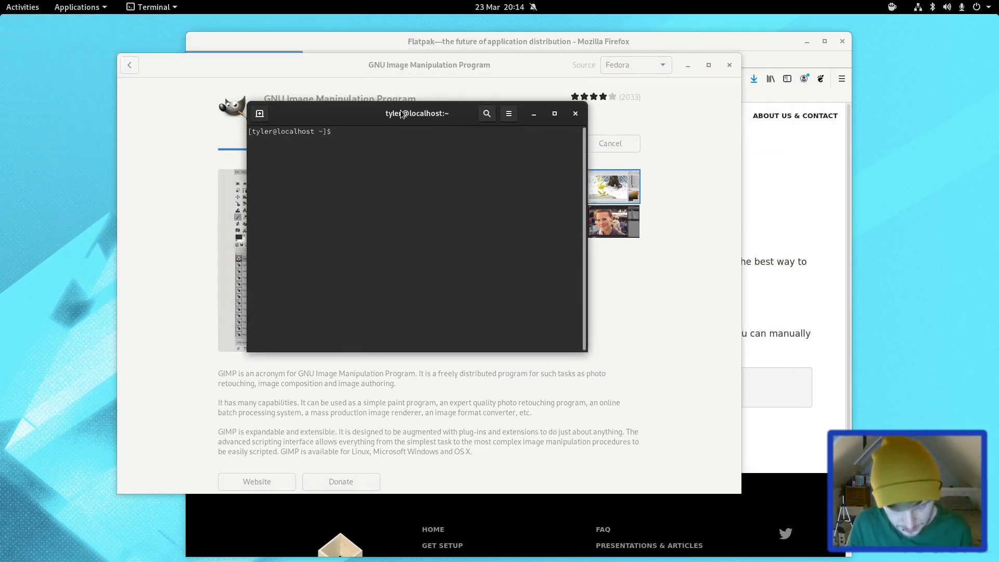
{"action": "key", "text": "super"}
{"action": "type", "text": "overv"}
{"action": "key", "text": "Escape"}
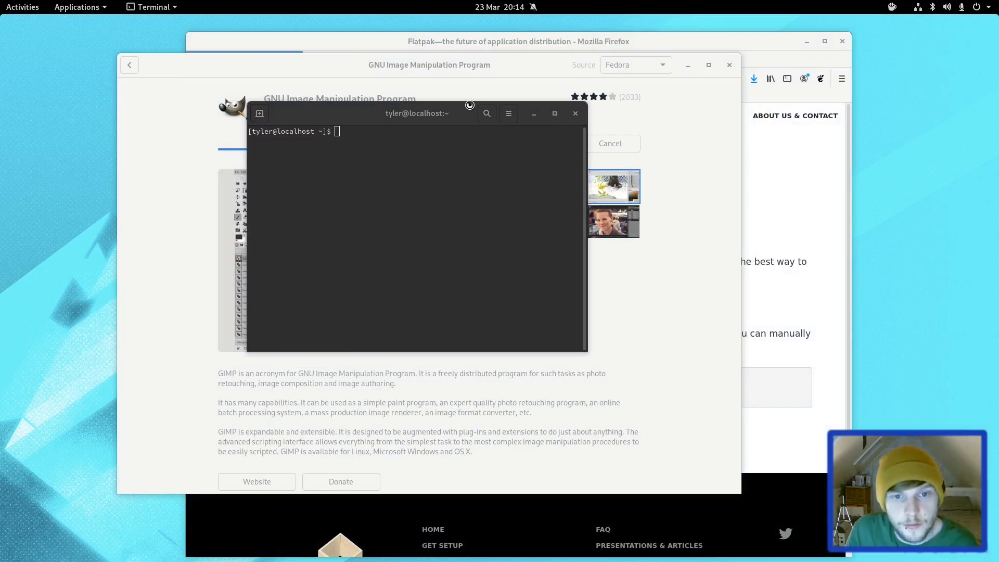
{"action": "left_click_drag", "start_coordinate": [469, 105], "coordinate": [664, 146]}
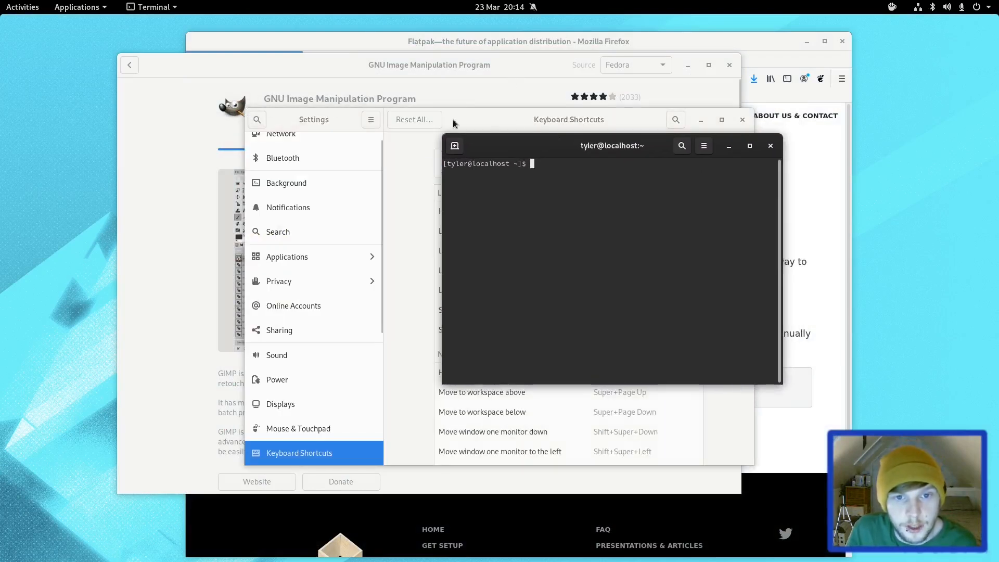
Verify the gnome-terminal custom shortcut in Keyboard Shortcuts settings and close that window
{"action": "left_click", "coordinate": [455, 122]}
{"action": "left_click_drag", "start_coordinate": [751, 156], "coordinate": [734, 461]}
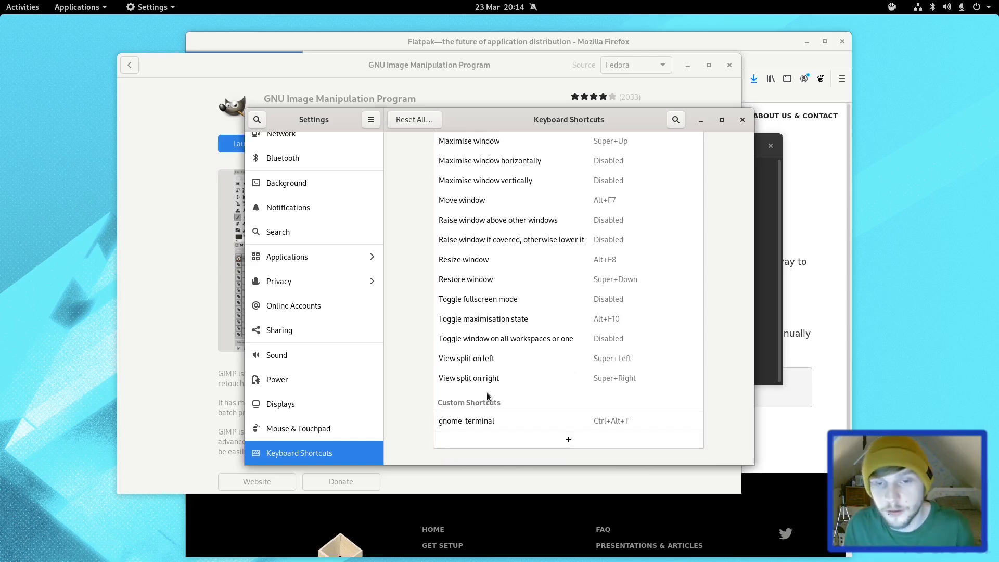
{"action": "left_click", "coordinate": [742, 119]}
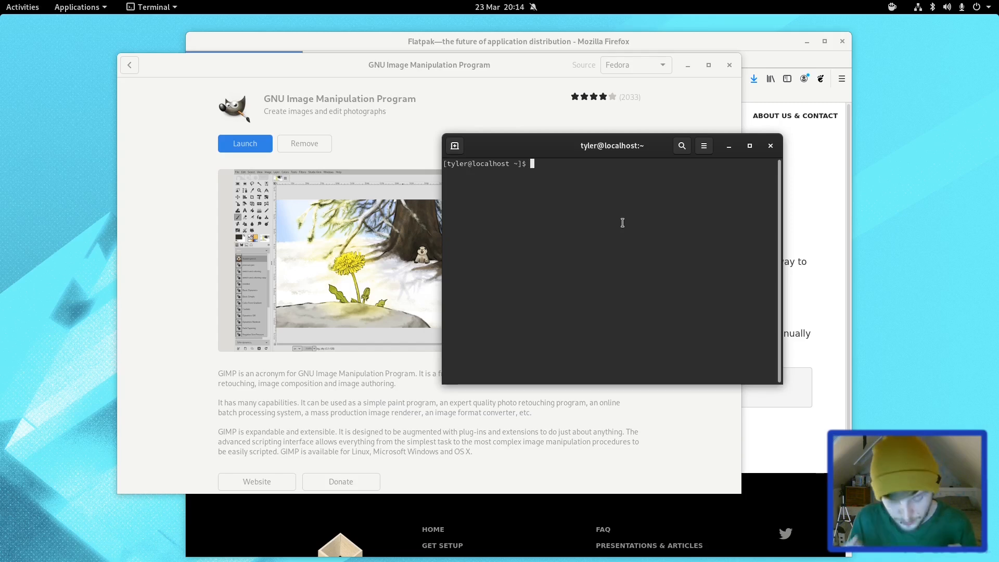
{"action": "type", "text": "screenfetch"}
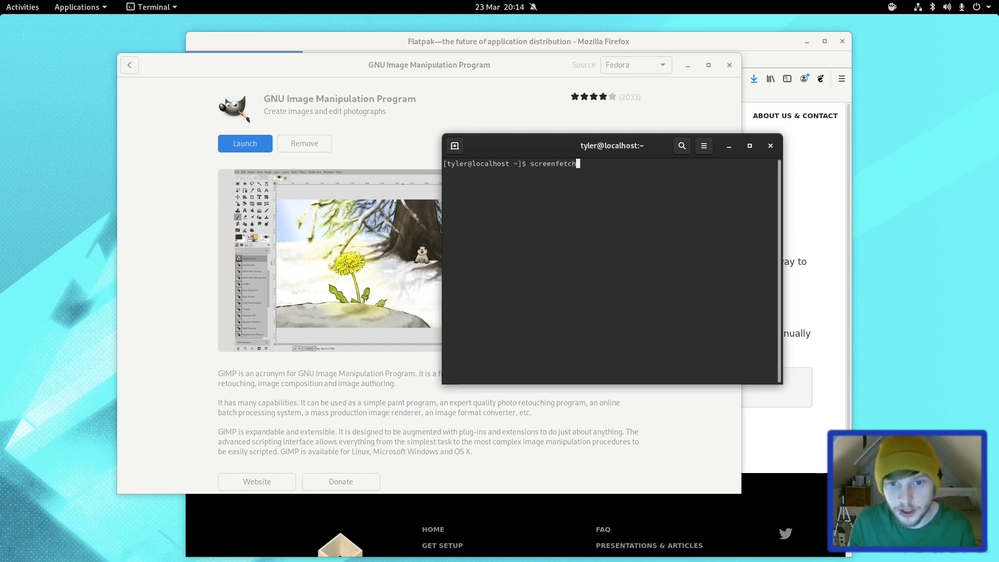
Run screenfetch, decline installing it, then show system information with neofetch
{"action": "key", "text": "Return"}
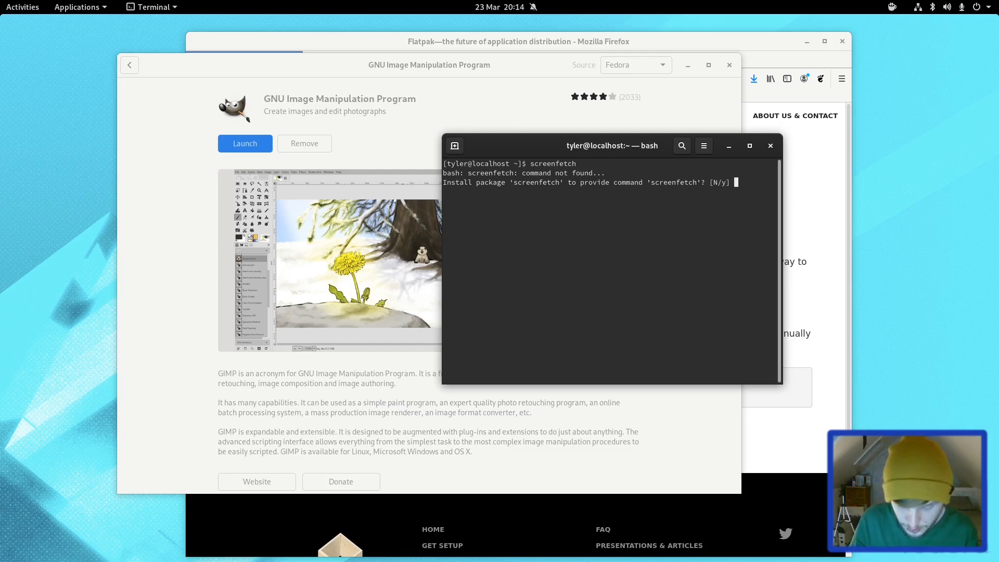
{"action": "key", "text": "Return"}
{"action": "type", "text": "neofetch"}
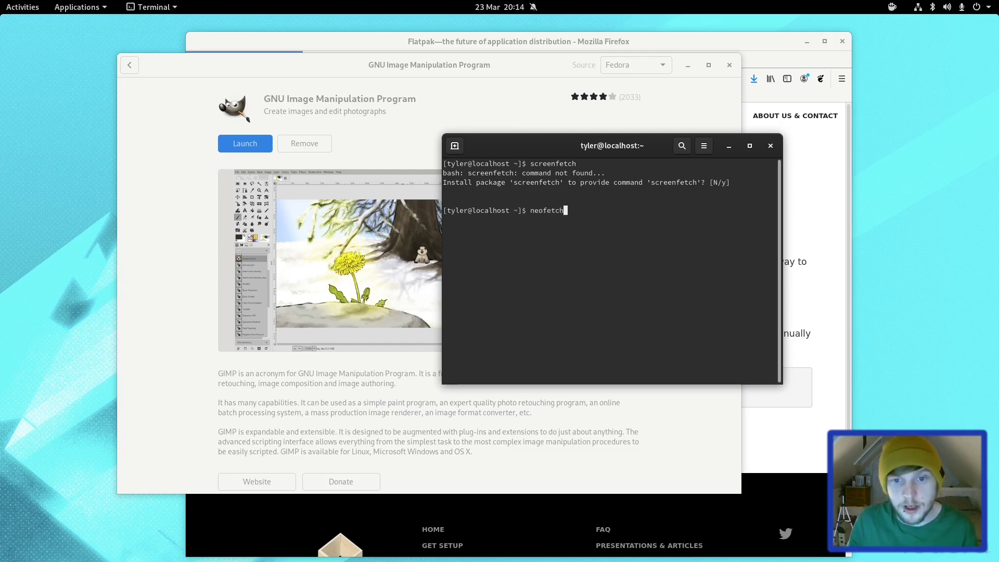
{"action": "key", "text": "Return"}
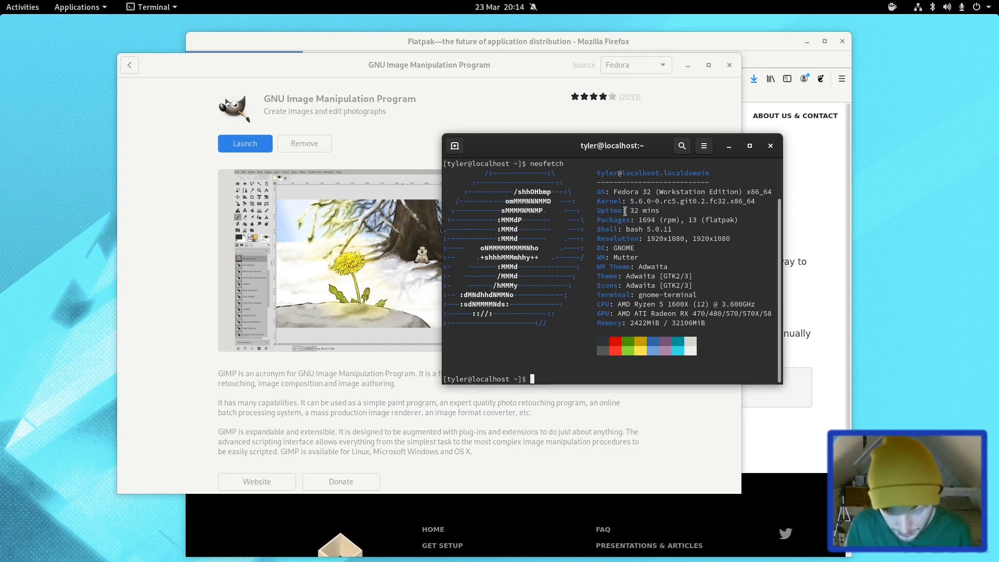
{"action": "type", "text": "flatpak list"}
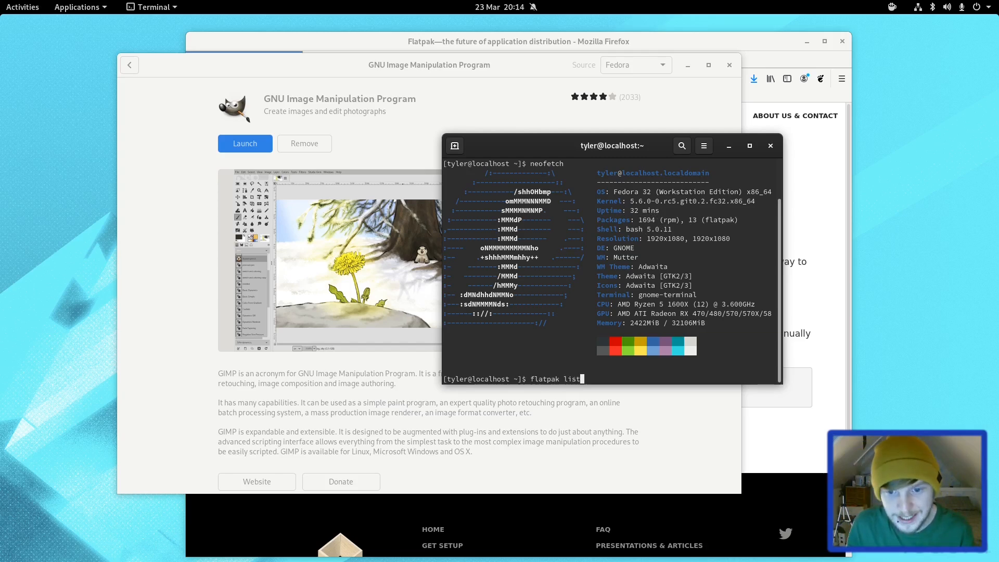
List the installed Flatpak applications with flatpak list
{"action": "key", "text": "Return"}
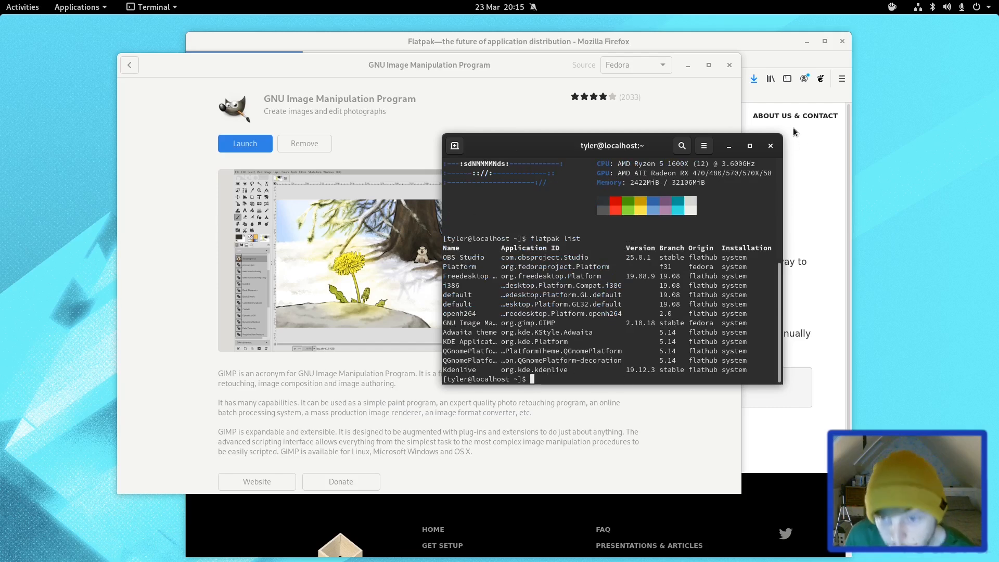
{"action": "left_click_drag", "start_coordinate": [606, 145], "coordinate": [570, 123]}
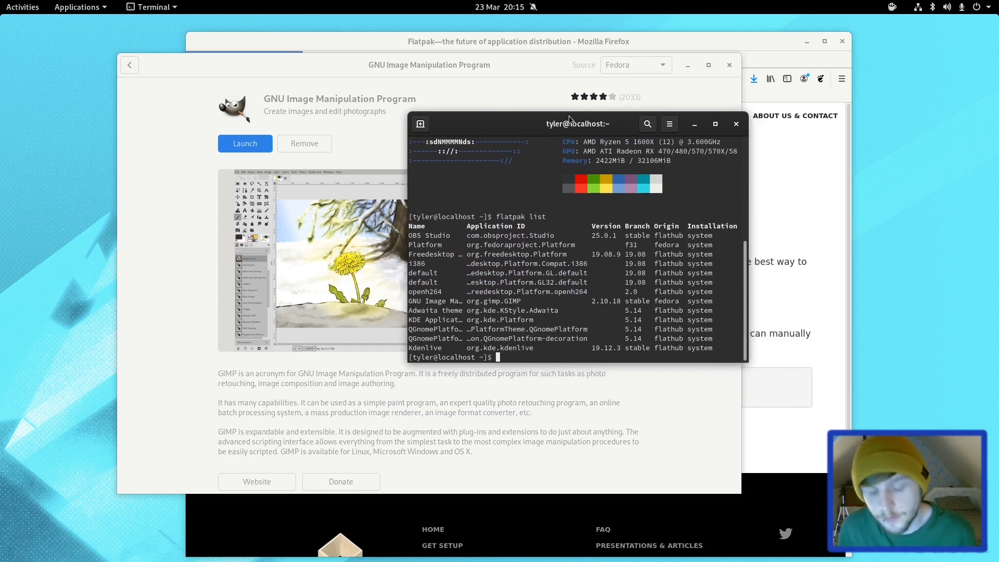
{"action": "type", "text": "htop"}
Run htop to review running processes, then quit back to the shell prompt
{"action": "key", "text": "Return"}
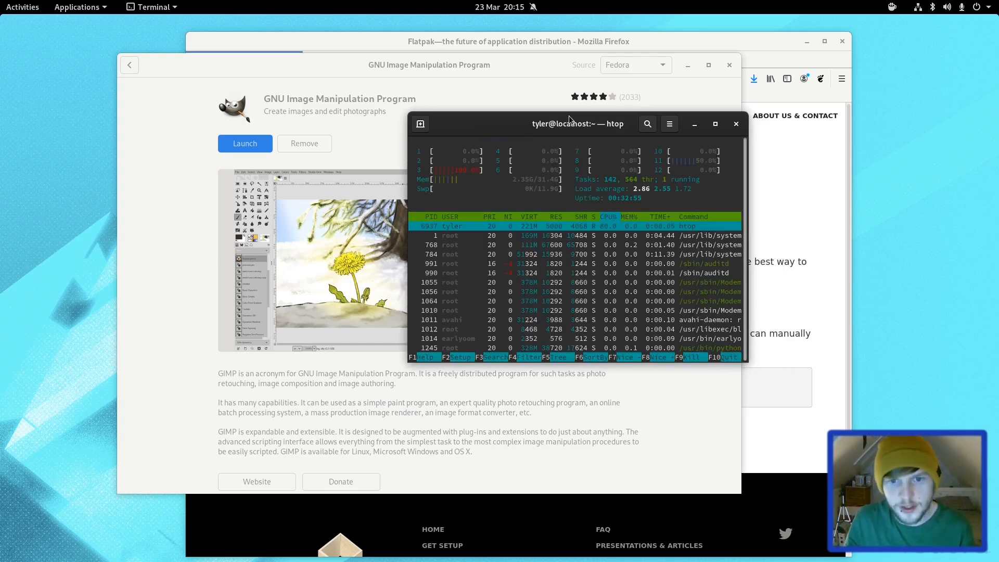
{"action": "left_click_drag", "start_coordinate": [570, 123], "coordinate": [688, 102]}
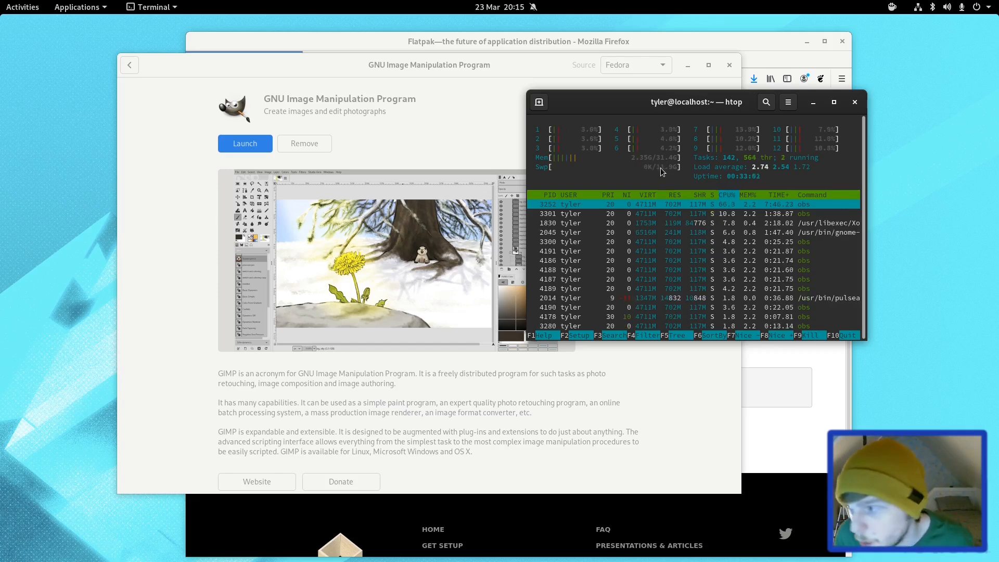
{"action": "key", "text": "q"}
{"action": "type", "text": "lsblk"}
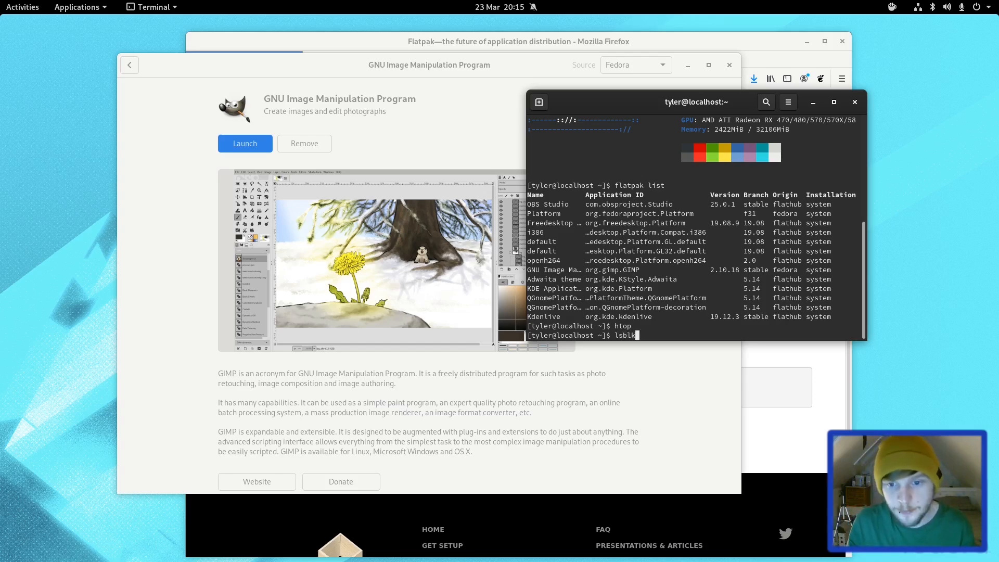
Run lsblk, highlight the root volume's 70G size, then close the terminal
{"action": "key", "text": "Return"}
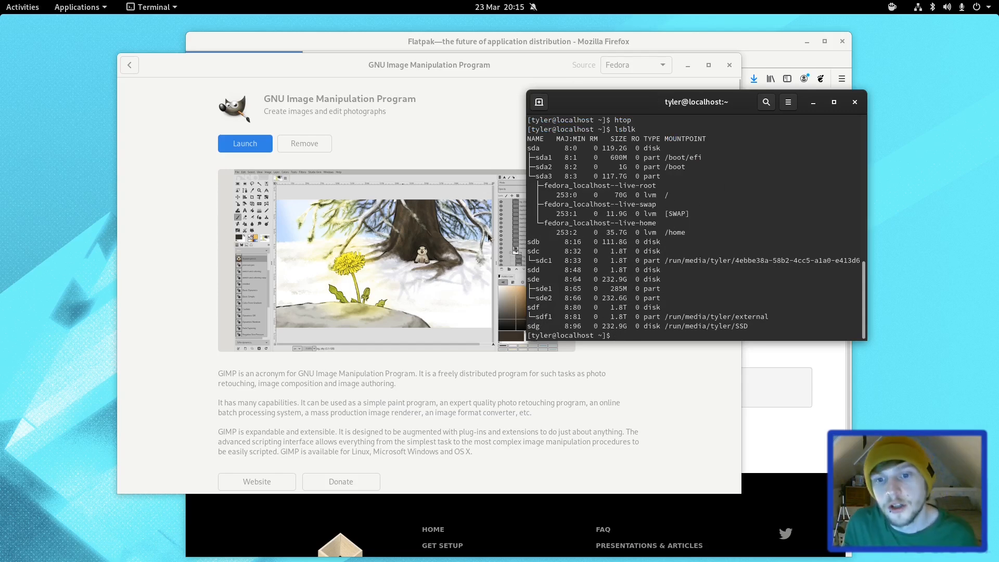
{"action": "mouse_move", "coordinate": [607, 233]}
{"action": "left_mouse_down"}
{"action": "mouse_move", "coordinate": [629, 213]}
{"action": "mouse_move", "coordinate": [626, 195]}
{"action": "left_mouse_up"}
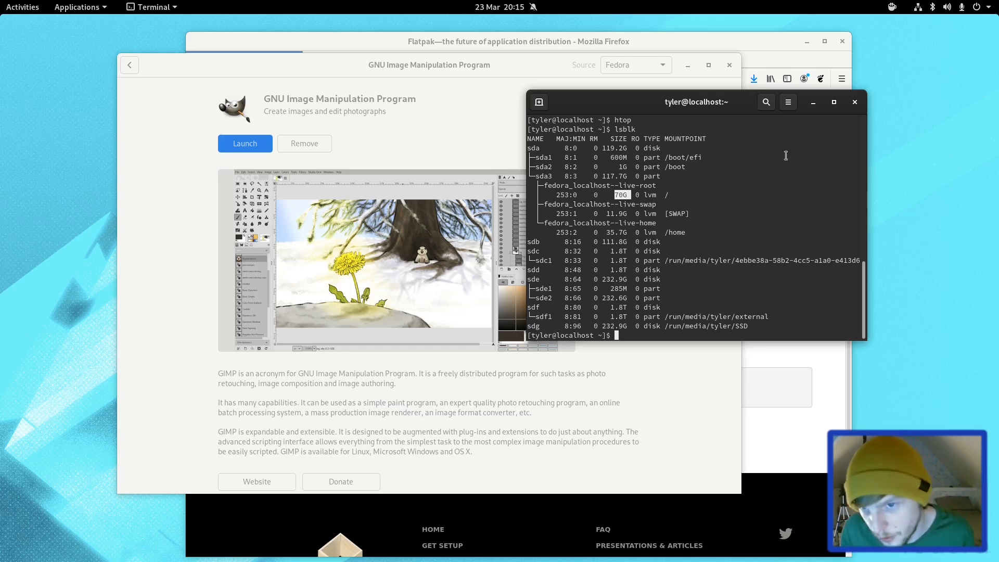
{"action": "left_click", "coordinate": [854, 102]}
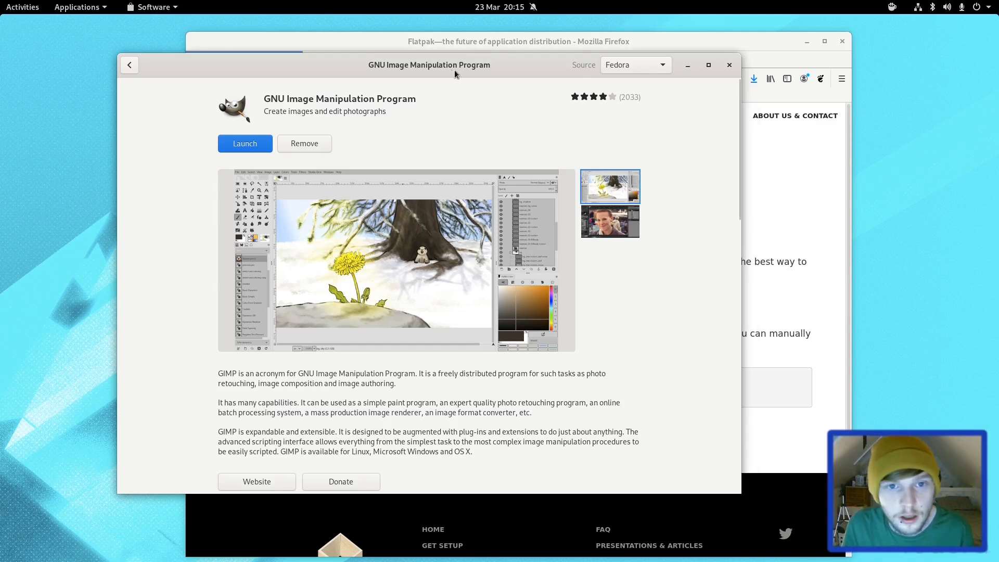
From Firefox's Downloads panel, show flathub.flatpakrepo in its folder in Files
{"action": "mouse_move", "coordinate": [451, 69]}
{"action": "left_mouse_down"}
{"action": "mouse_move", "coordinate": [531, 83]}
{"action": "mouse_move", "coordinate": [401, 66]}
{"action": "left_mouse_up"}
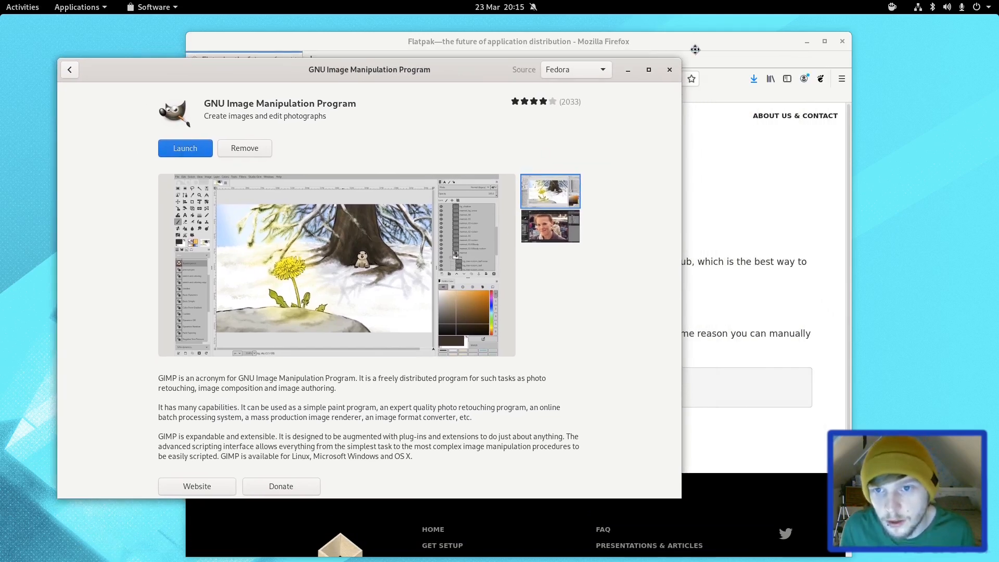
{"action": "left_click", "coordinate": [695, 49]}
{"action": "left_click", "coordinate": [752, 78]}
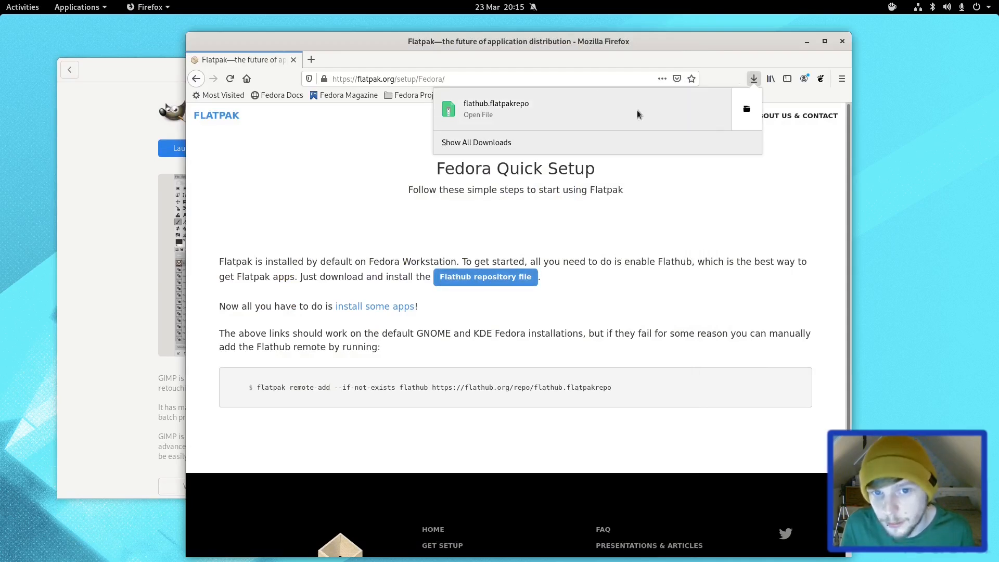
{"action": "left_click", "coordinate": [746, 109]}
Permanently delete flathub.flatpakrepo (Shift+Delete, confirmed) and close the Files window
{"action": "left_click_drag", "start_coordinate": [371, 171], "coordinate": [160, 66]}
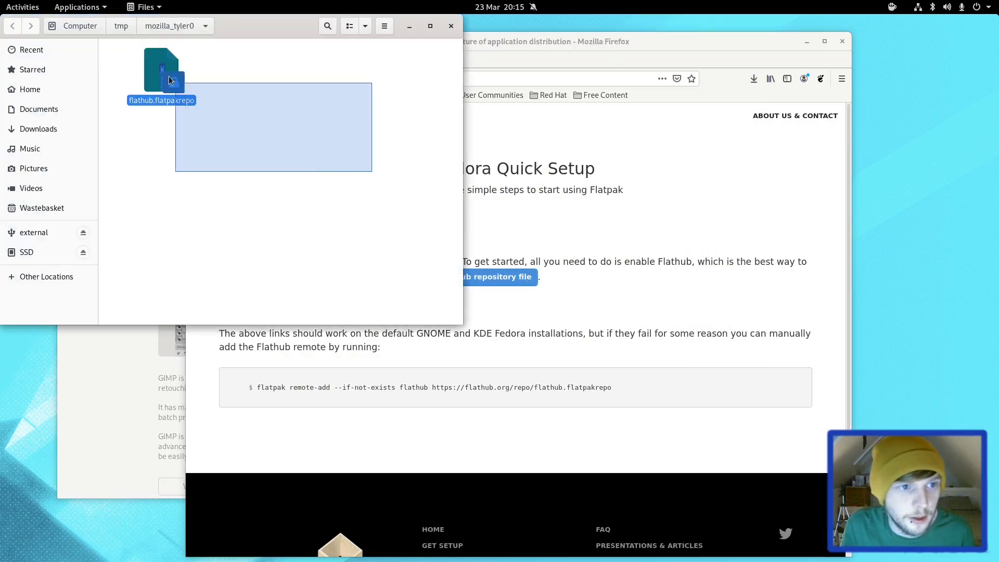
{"action": "key", "text": "shift+Delete"}
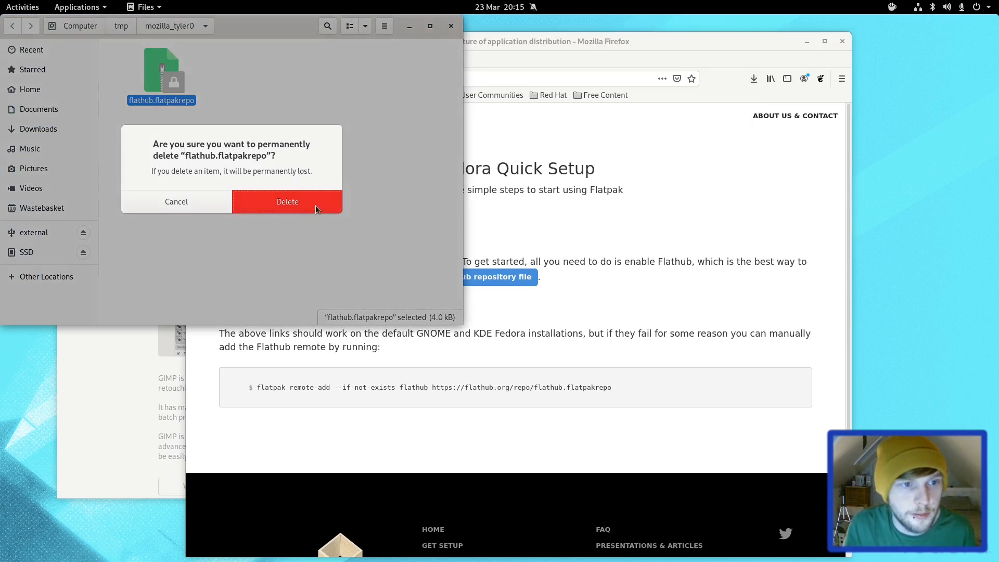
{"action": "left_click", "coordinate": [287, 202]}
{"action": "left_click_drag", "start_coordinate": [257, 26], "coordinate": [459, 64]}
{"action": "left_click", "coordinate": [652, 65]}
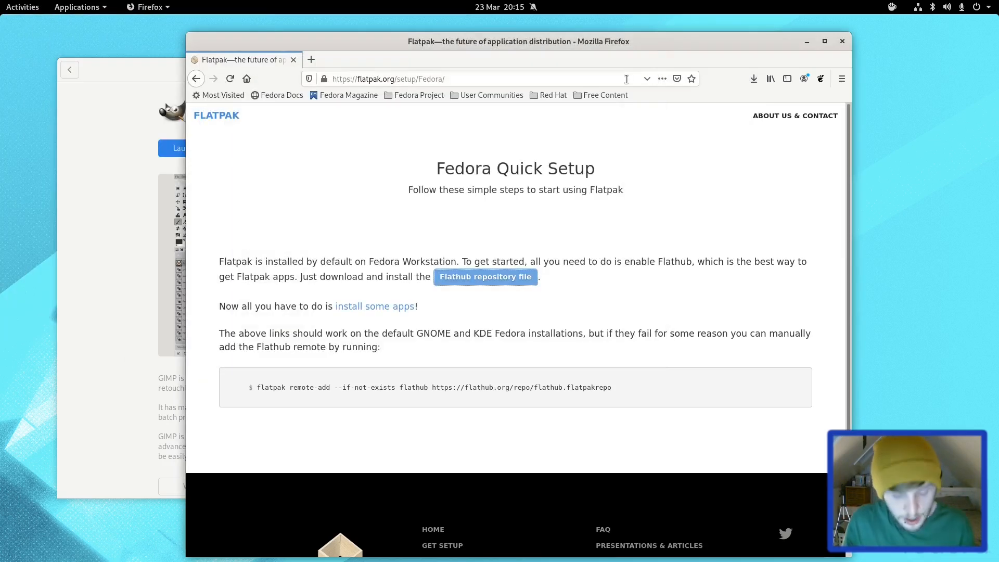
{"action": "key", "text": "alt"}
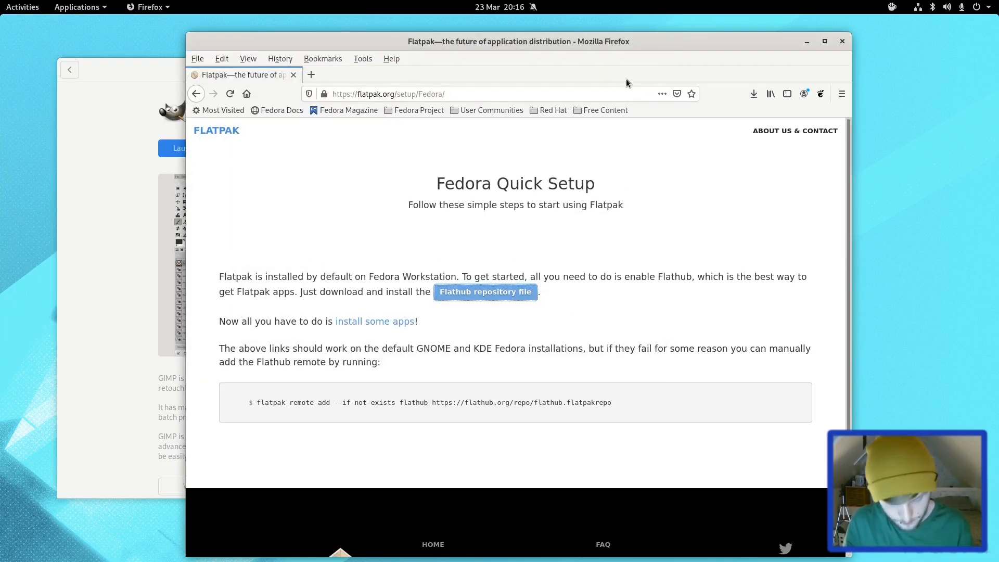
In Tweaks Appearance, set the Applications theme to Adwaita-dark
{"action": "key", "text": "super"}
{"action": "type", "text": "terminal"}
{"action": "key", "text": "Return"}
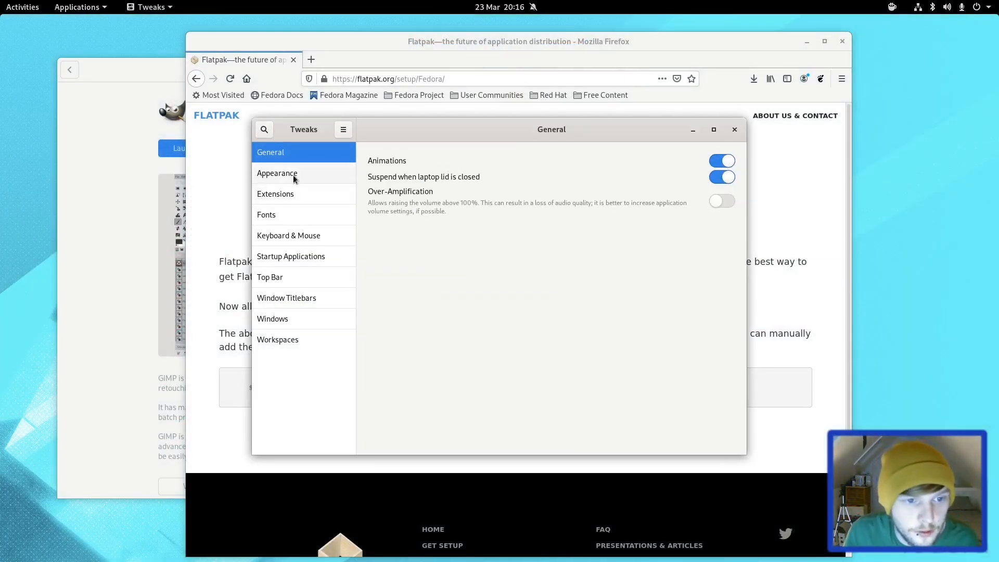
{"action": "left_click", "coordinate": [291, 174]}
{"action": "left_click", "coordinate": [691, 180]}
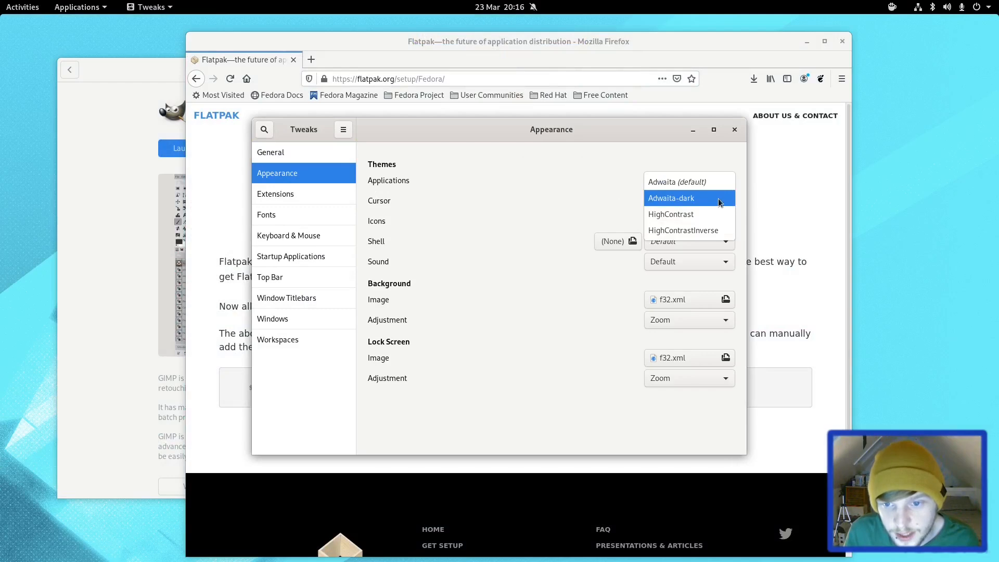
{"action": "left_click", "coordinate": [680, 201]}
{"action": "left_click_drag", "start_coordinate": [405, 140], "coordinate": [518, 141]}
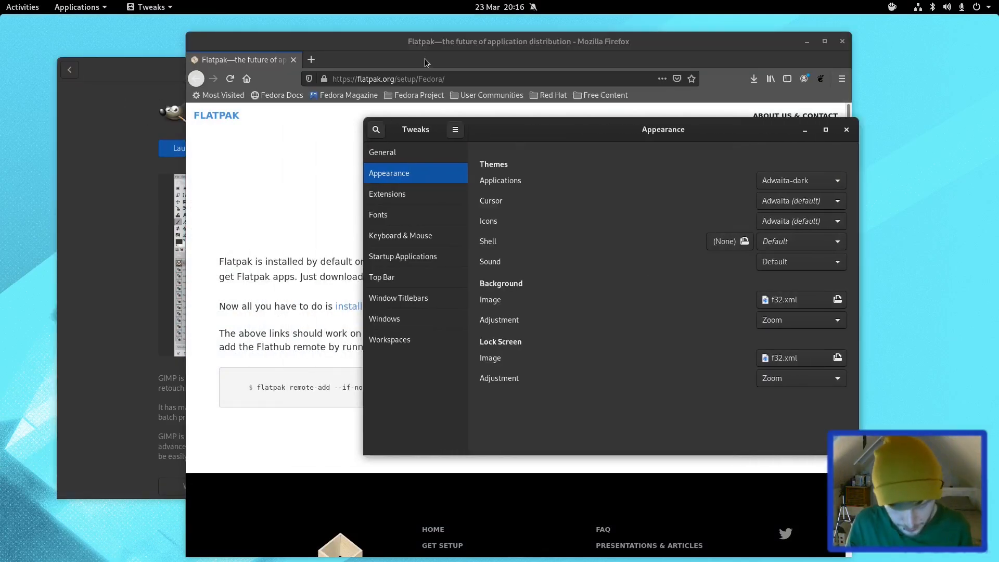
Launch Files on the Home folder, briefly view the app grid, and arrange the windows
{"action": "key", "text": "super"}
{"action": "type", "text": "nau"}
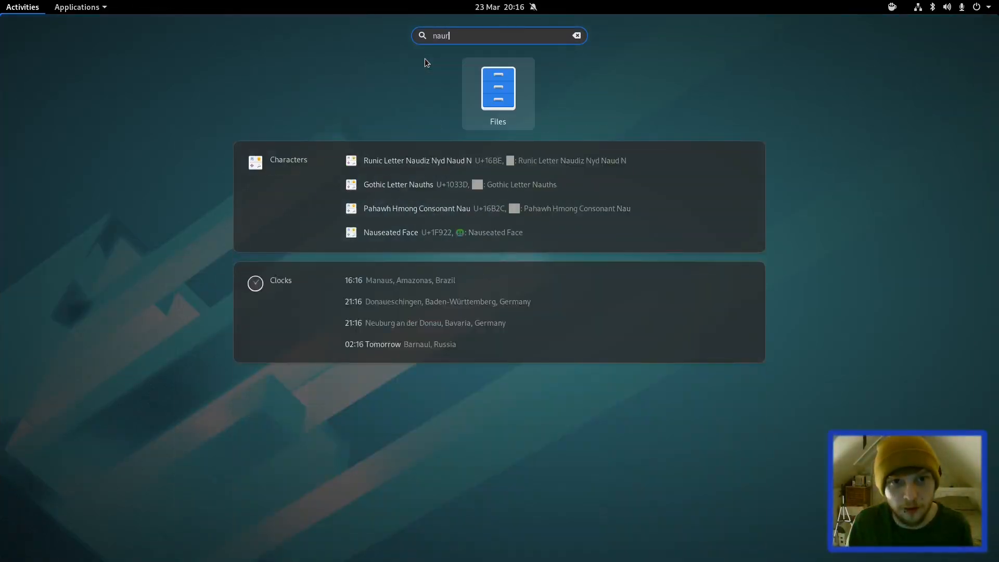
{"action": "key", "text": "Return"}
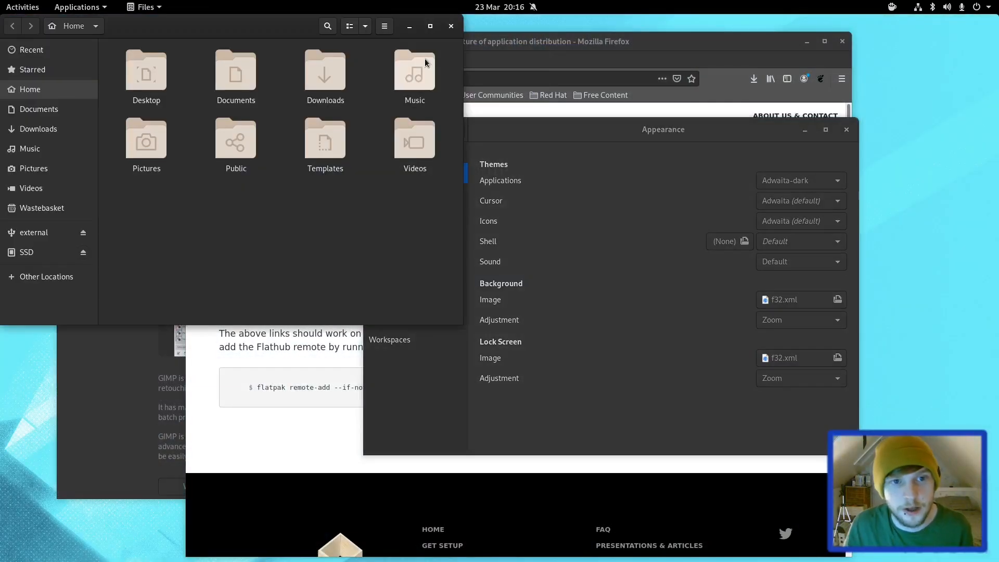
{"action": "mouse_move", "coordinate": [266, 27]}
{"action": "left_mouse_down"}
{"action": "mouse_move", "coordinate": [623, 104]}
{"action": "mouse_move", "coordinate": [400, 112]}
{"action": "left_mouse_up"}
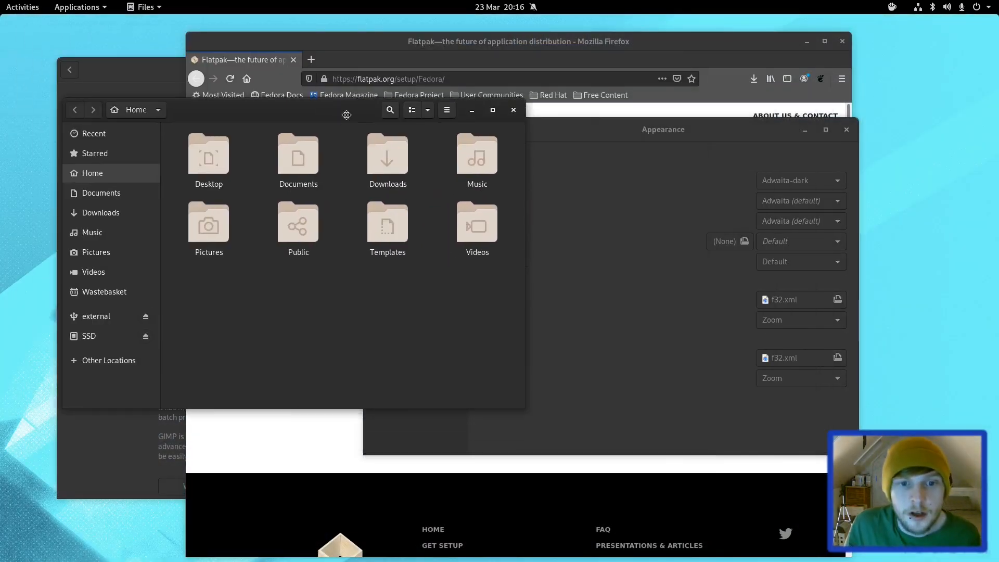
{"action": "key", "text": "super+a"}
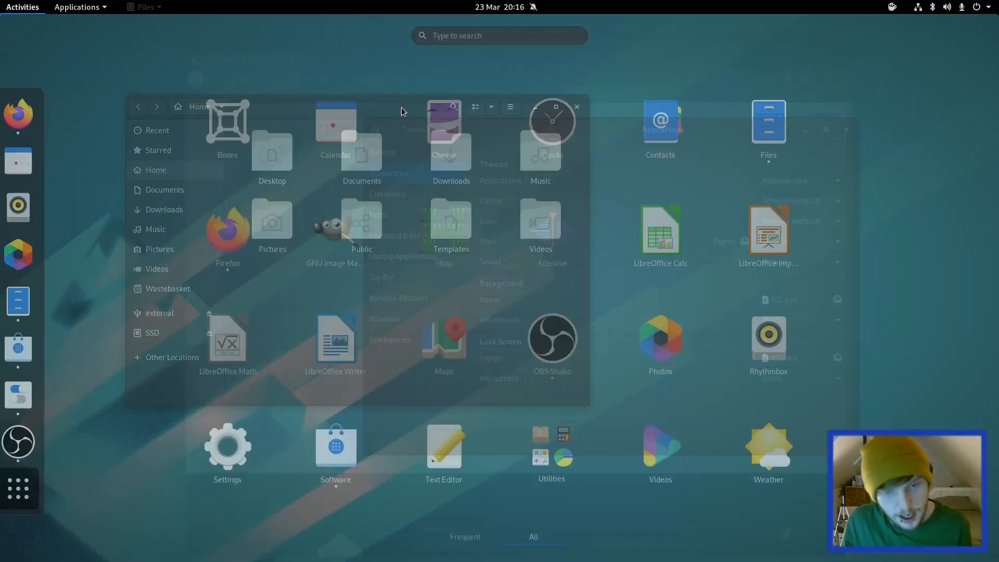
{"action": "key", "text": "Escape"}
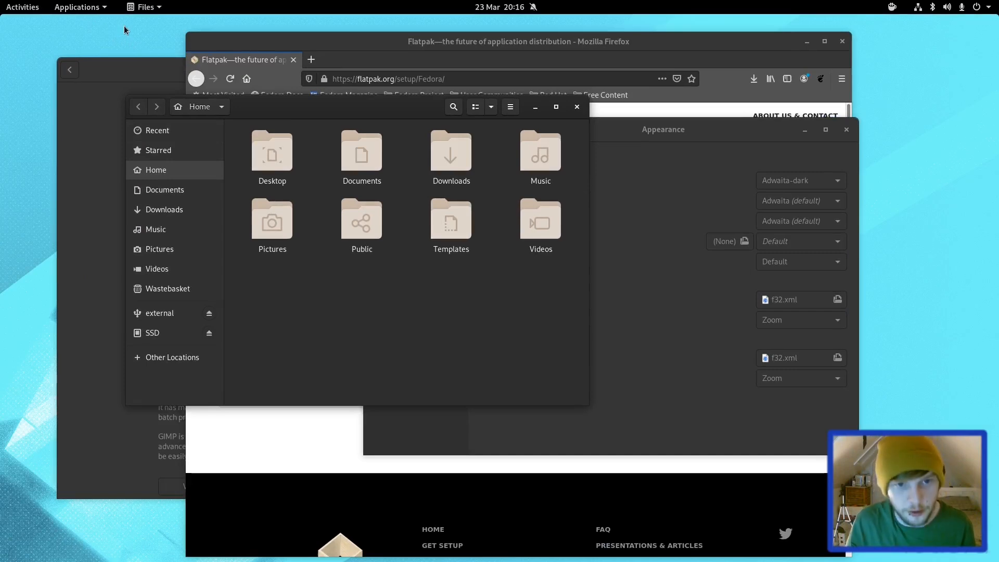
{"action": "mouse_move", "coordinate": [355, 41]}
{"action": "left_mouse_down"}
{"action": "mouse_move", "coordinate": [402, 312]}
{"action": "mouse_move", "coordinate": [389, 62]}
{"action": "left_mouse_up"}
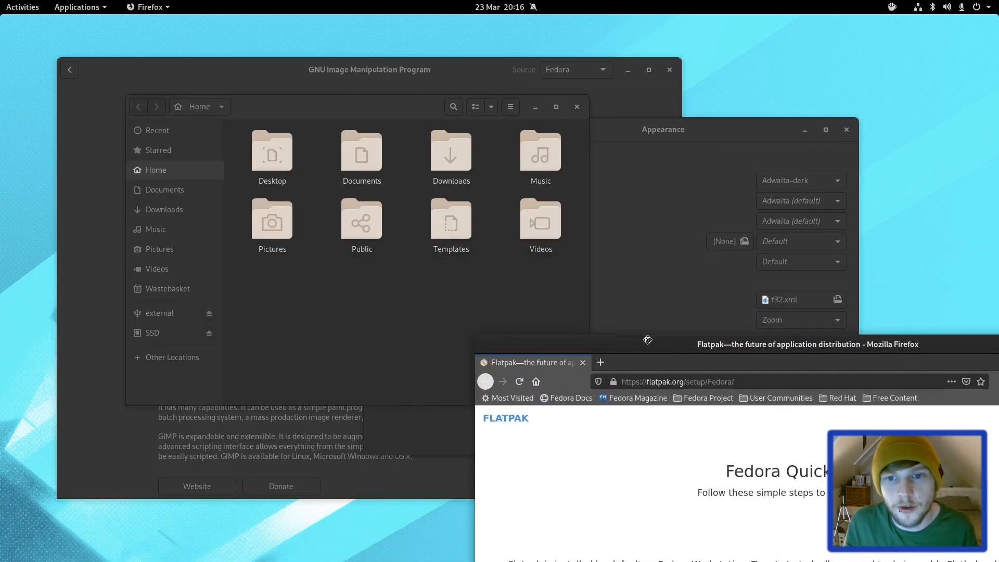
In a new terminal run 'sudo dnf install moka-icon-theme' and confirm the installation
{"action": "key", "text": "ctrl+alt+t"}
{"action": "type", "text": "sudo dnf install moka-icon-"}
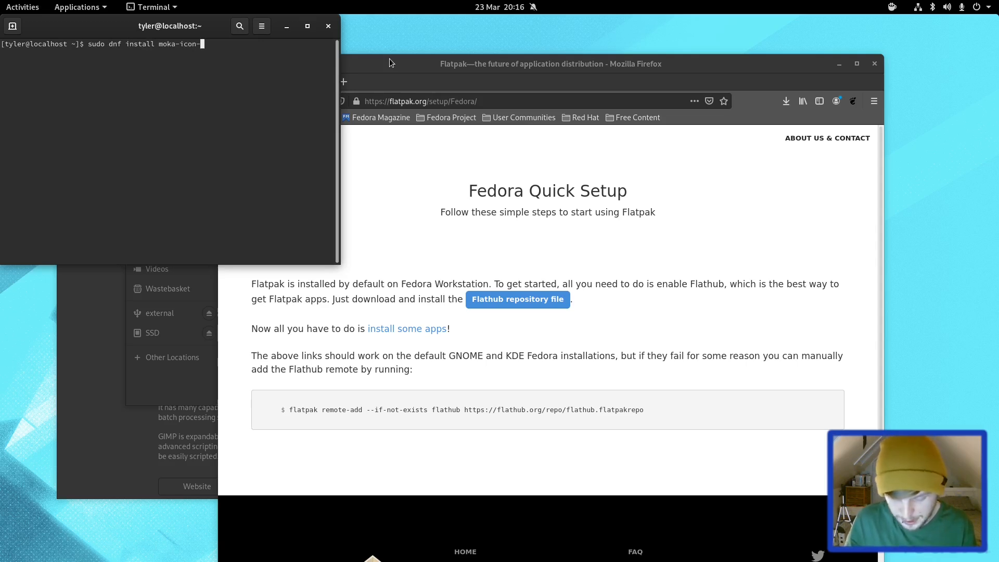
{"action": "type", "text": "kjkkkk"}
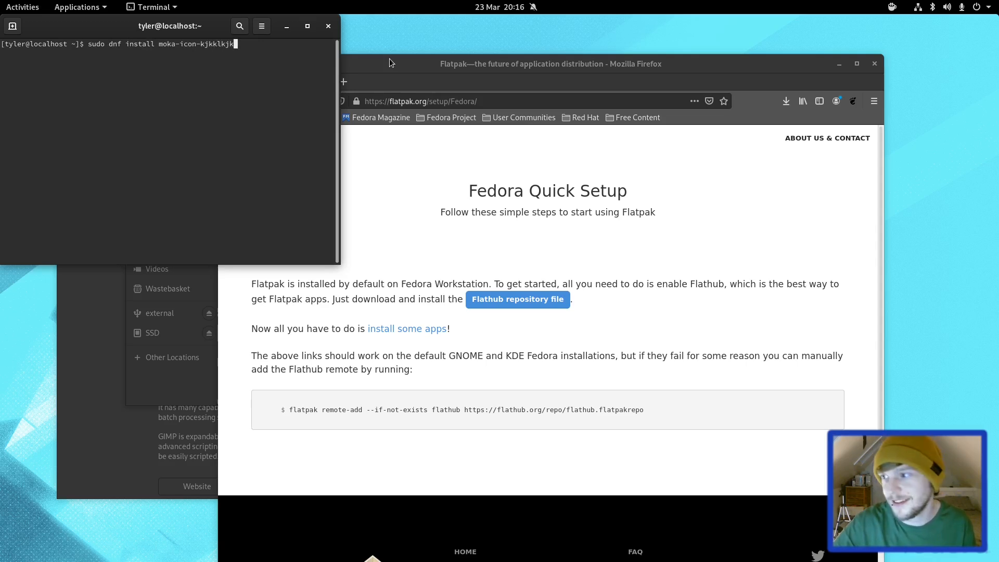
{"action": "key", "text": "BackSpace"}
{"action": "key", "text": "BackSpace"}
{"action": "type", "text": "theme"}
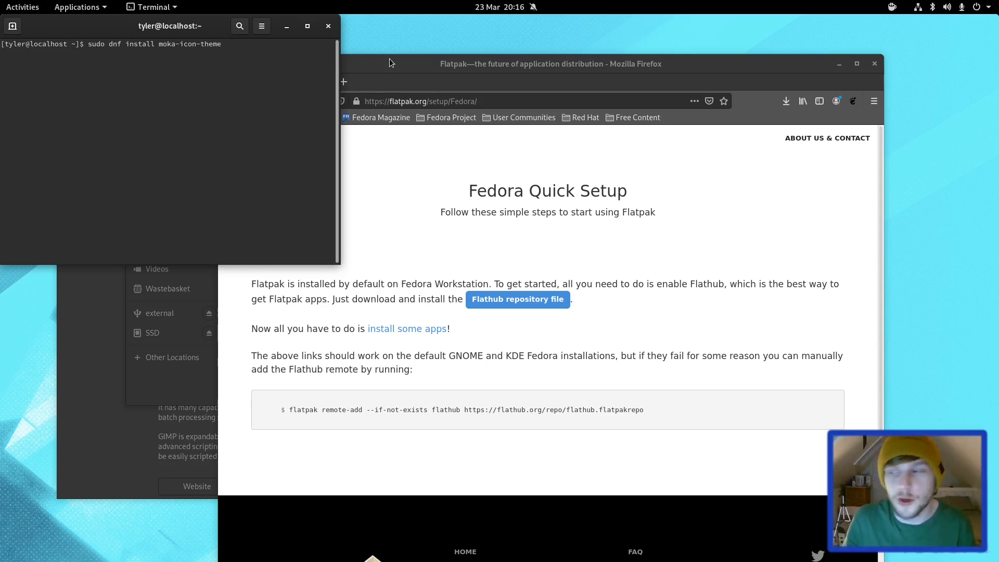
{"action": "key", "text": "Return"}
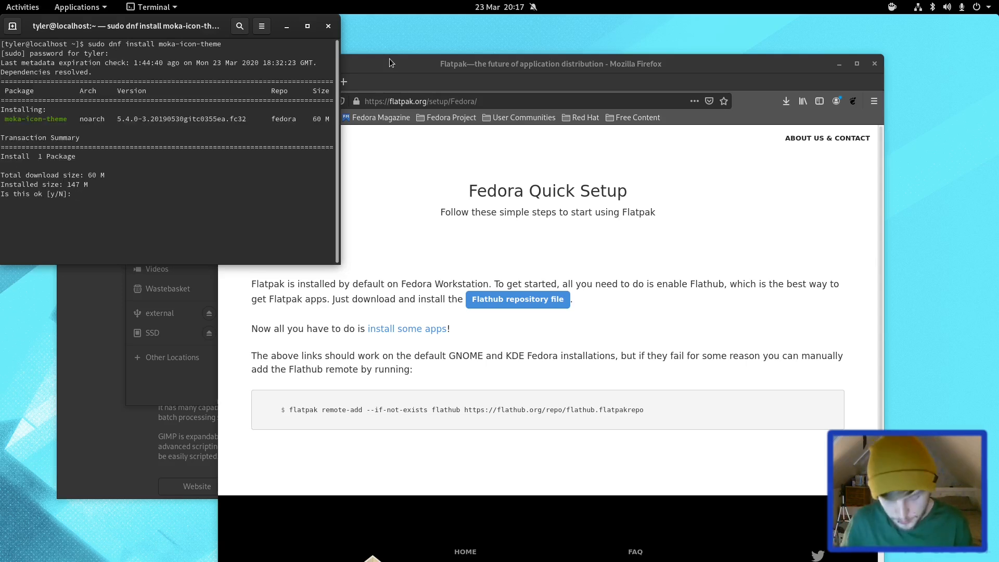
{"action": "type", "text": "y"}
{"action": "key", "text": "Return"}
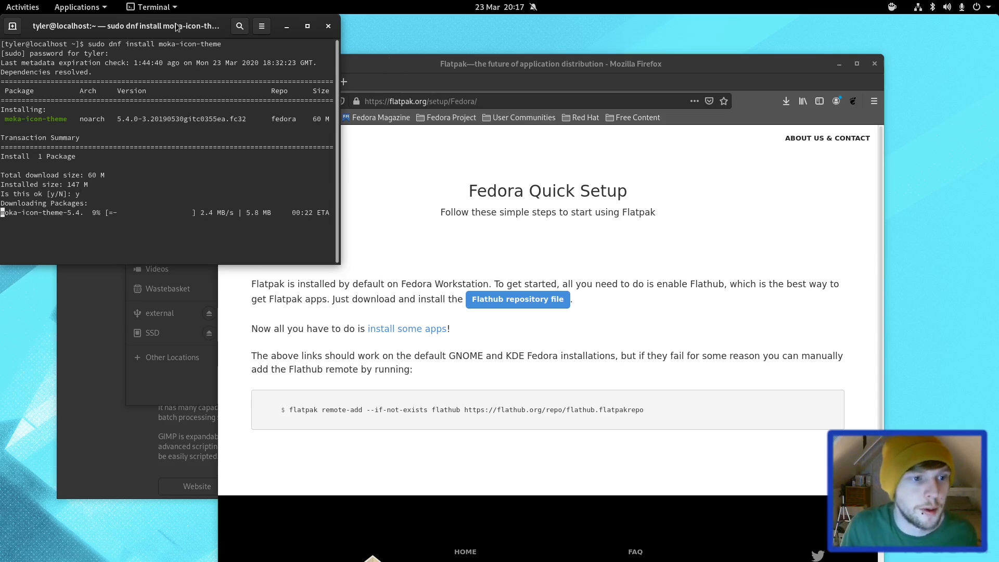
Rearrange then hide the Tweaks, Firefox, Terminal and Software windows, leaving Files
{"action": "mouse_move", "coordinate": [234, 29]}
{"action": "left_mouse_down"}
{"action": "mouse_move", "coordinate": [488, 102]}
{"action": "mouse_move", "coordinate": [660, 121]}
{"action": "left_mouse_up"}
{"action": "left_click_drag", "start_coordinate": [588, 71], "coordinate": [500, 47]}
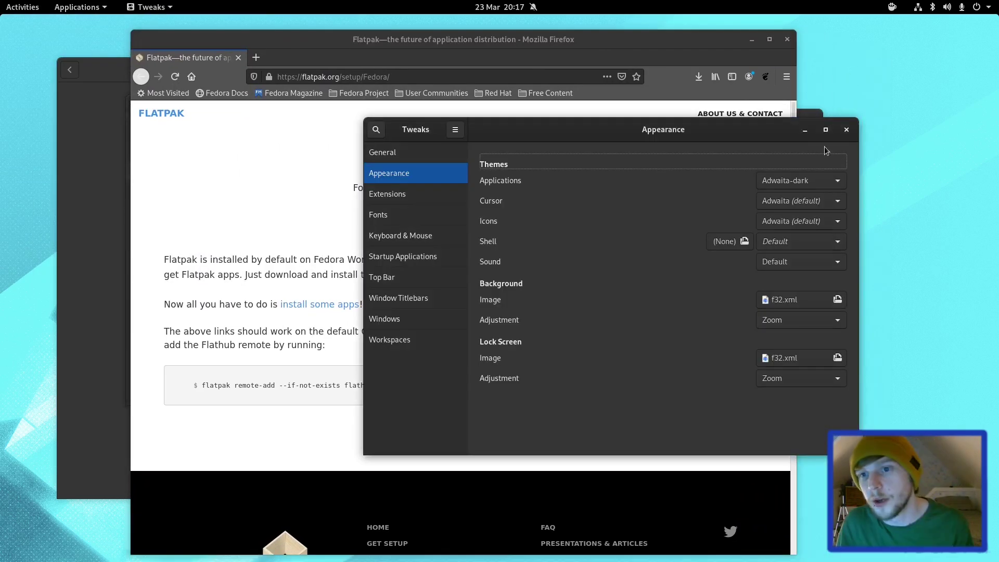
{"action": "left_click", "coordinate": [812, 133]}
{"action": "left_click_drag", "start_coordinate": [703, 127], "coordinate": [722, 112]}
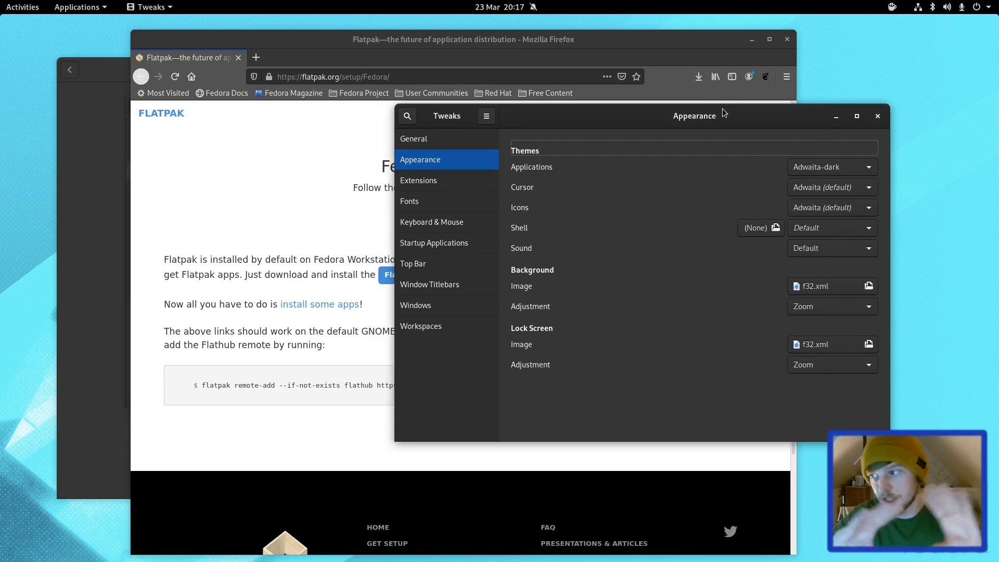
{"action": "left_click", "coordinate": [835, 115]}
{"action": "key", "text": "ctrl+q"}
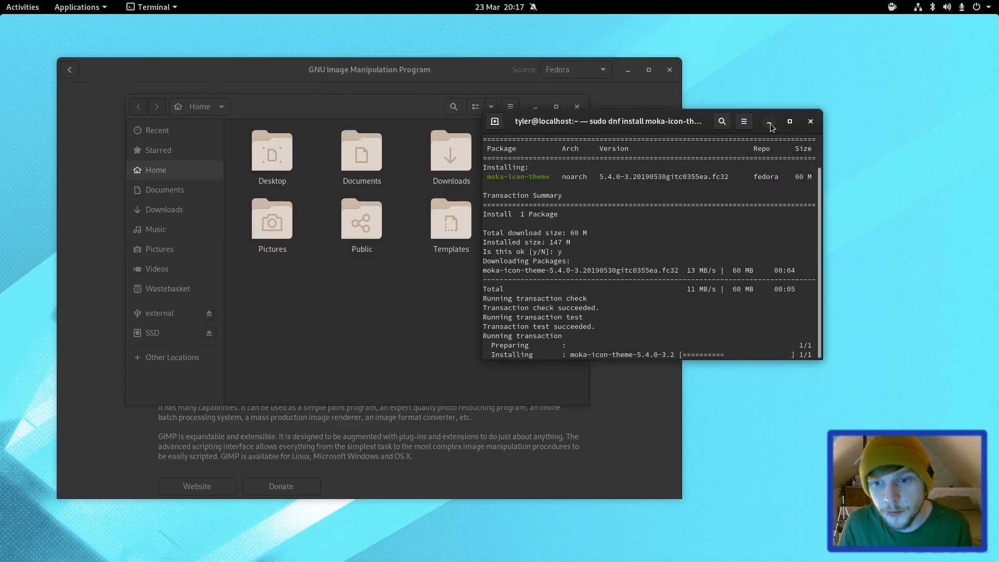
{"action": "left_click", "coordinate": [772, 122]}
{"action": "left_click", "coordinate": [629, 70]}
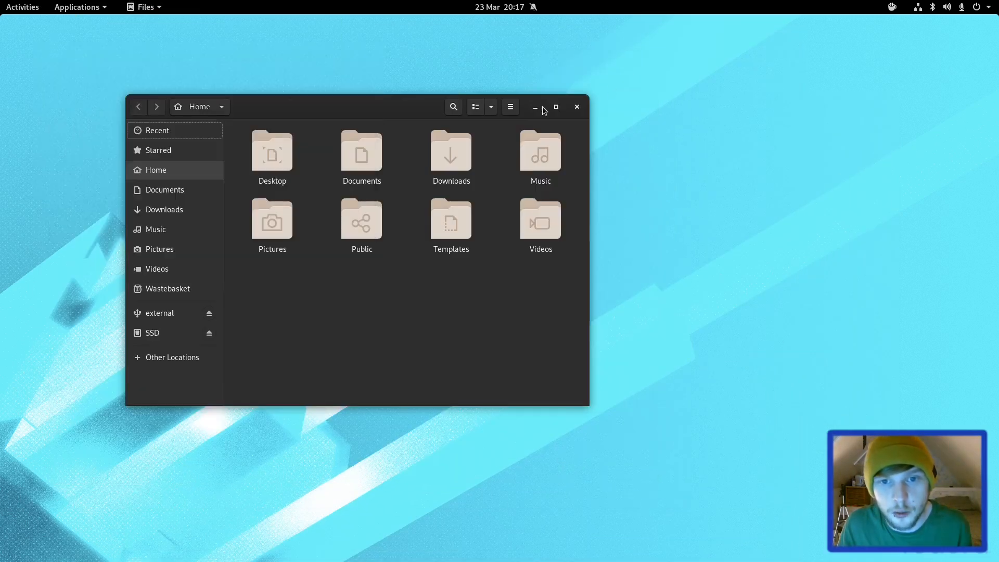
From the desktop menu open Background settings and apply the coloured pencils wallpaper
{"action": "left_click", "coordinate": [577, 106]}
{"action": "right_click", "coordinate": [533, 78]}
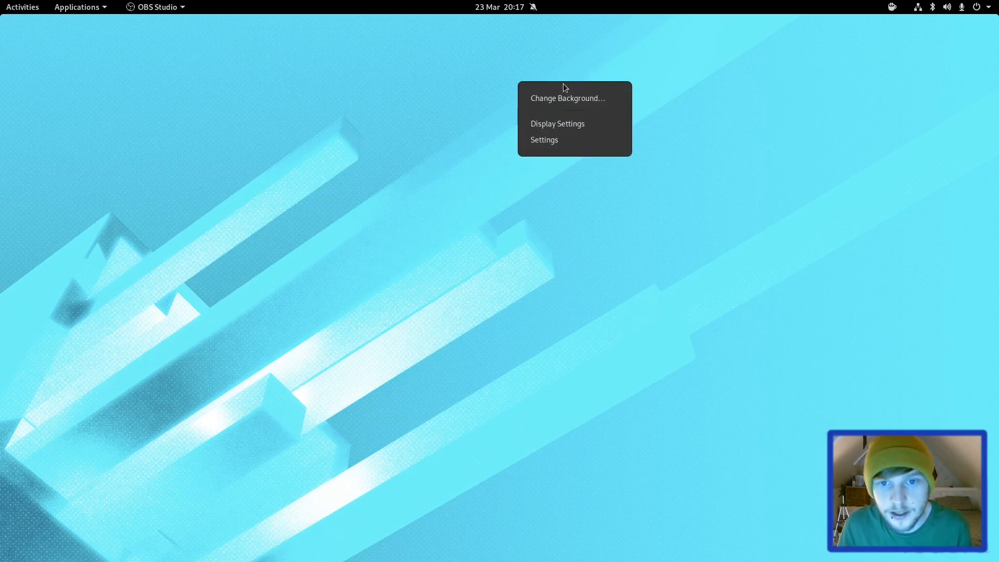
{"action": "left_click", "coordinate": [567, 98]}
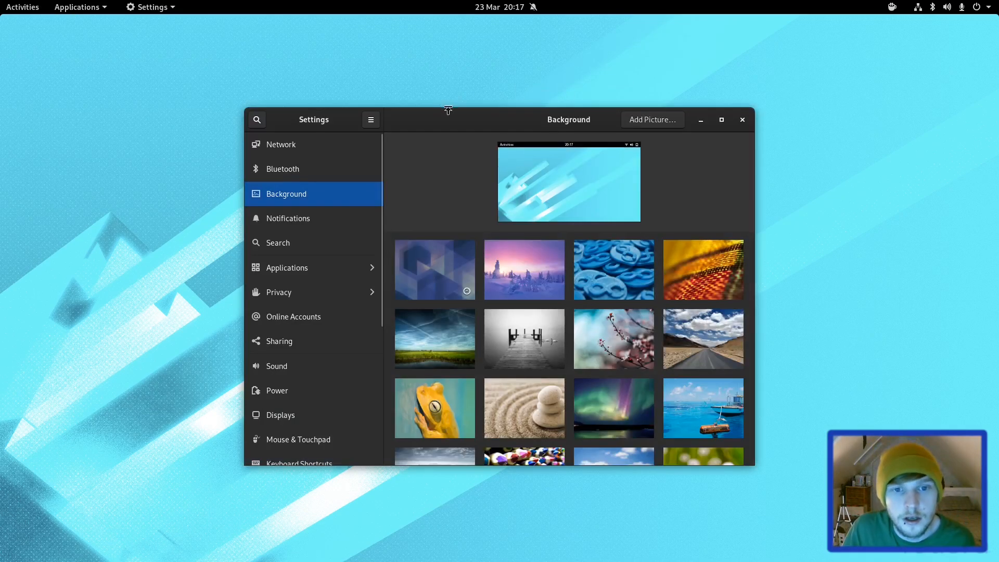
{"action": "scroll", "coordinate": [547, 257], "scroll_direction": "down", "scroll_amount": 2}
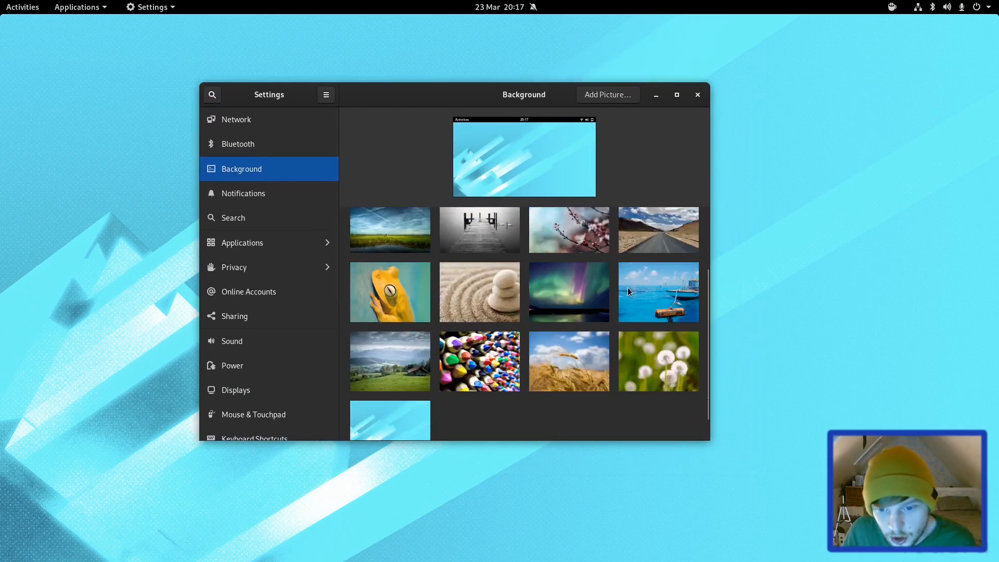
{"action": "scroll", "coordinate": [593, 320], "scroll_direction": "down", "scroll_amount": 2}
{"action": "left_click", "coordinate": [493, 350]}
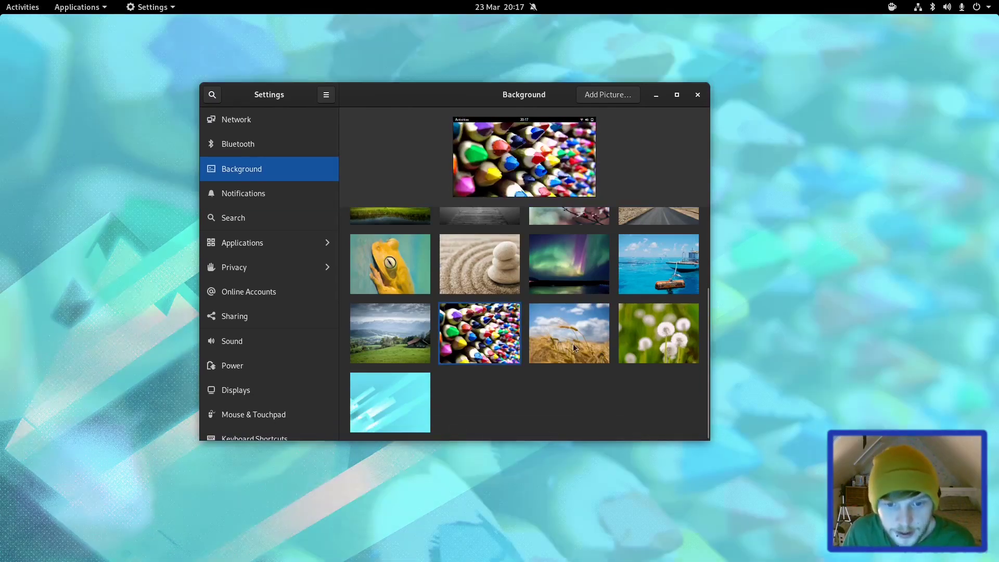
Switch the wallpaper to the aurora photo and close Settings
{"action": "left_click_drag", "start_coordinate": [390, 94], "coordinate": [981, 528]}
{"action": "mouse_move", "coordinate": [802, 527]}
{"action": "left_mouse_down"}
{"action": "mouse_move", "coordinate": [466, 137]}
{"action": "mouse_move", "coordinate": [479, 139]}
{"action": "mouse_move", "coordinate": [586, 531]}
{"action": "mouse_move", "coordinate": [484, 76]}
{"action": "left_mouse_up"}
{"action": "left_click", "coordinate": [589, 301]}
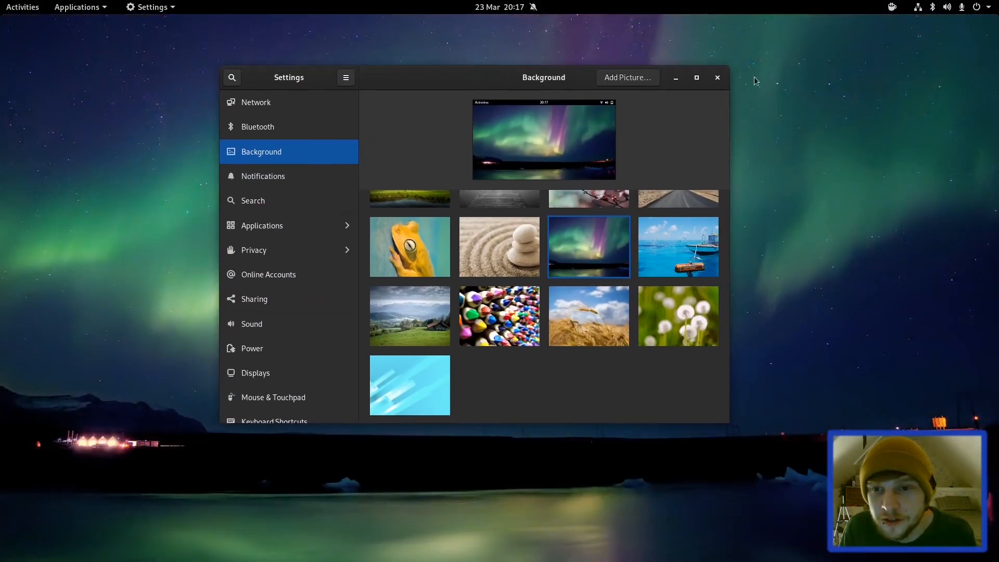
{"action": "left_click", "coordinate": [715, 79]}
Check the terminal install progress, then browse Tweaks theme and icon lists without changes
{"action": "key", "text": "super"}
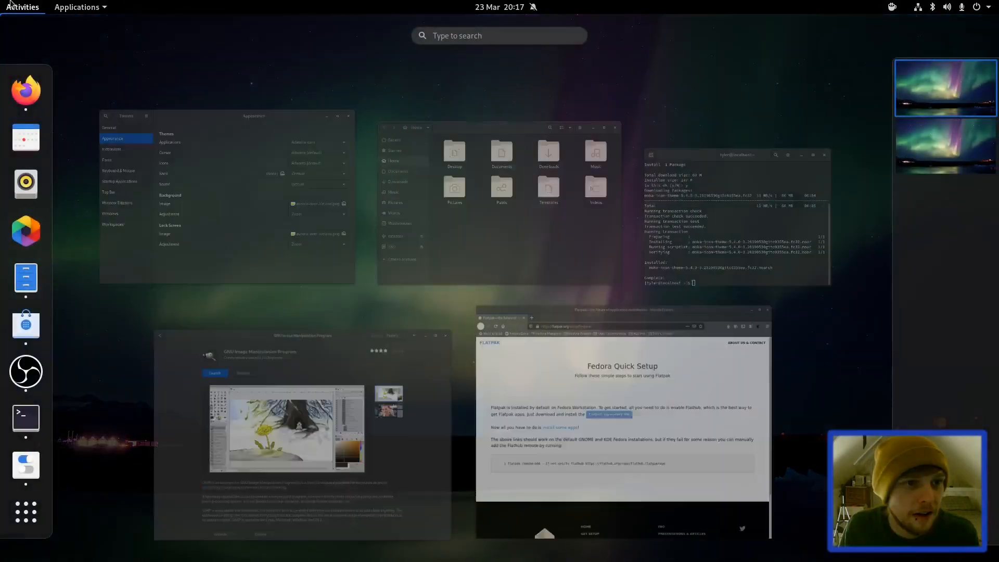
{"action": "left_click", "coordinate": [707, 230]}
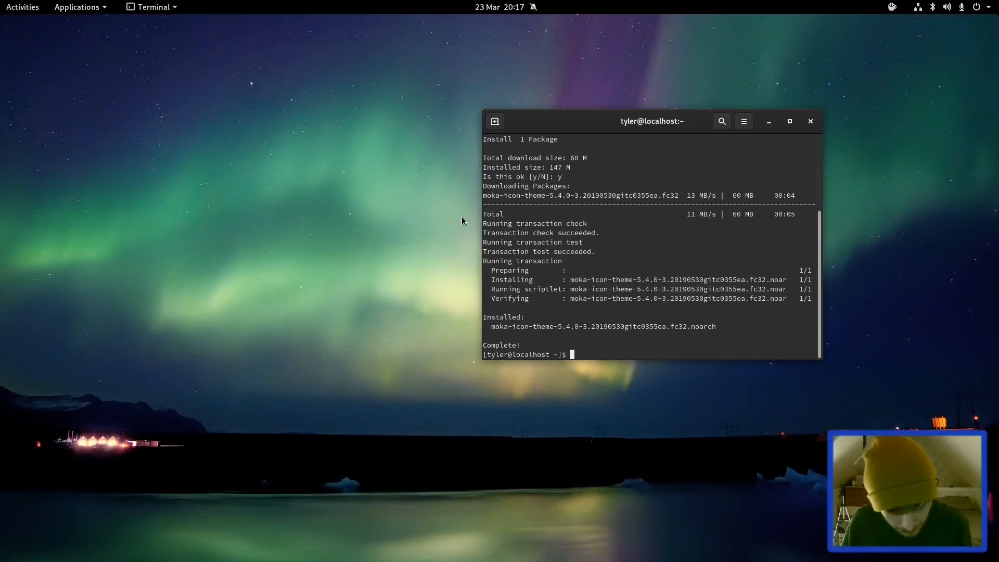
{"action": "key", "text": "super"}
{"action": "type", "text": "twe"}
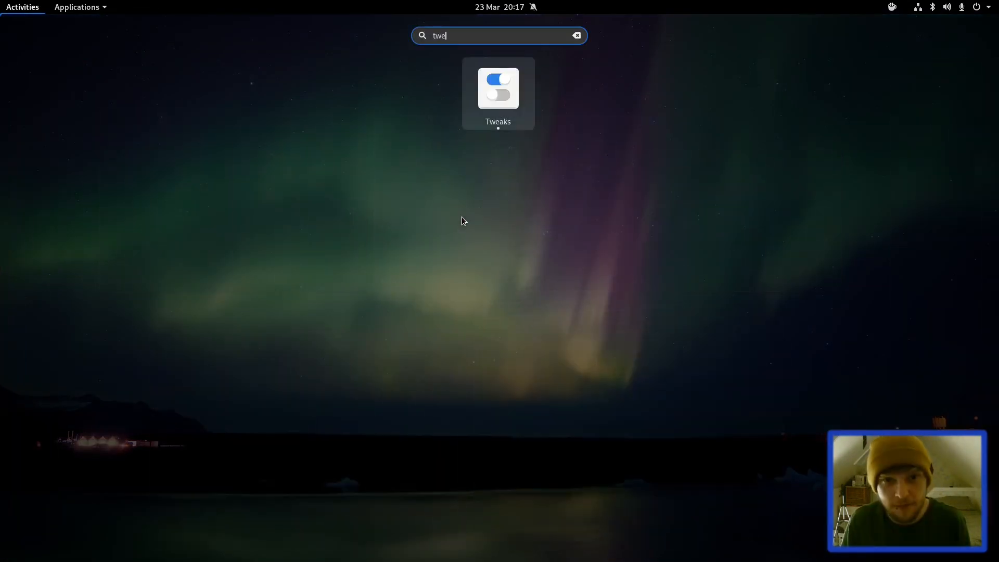
{"action": "type", "text": "aks"}
{"action": "key", "text": "Return"}
{"action": "left_click", "coordinate": [818, 166]}
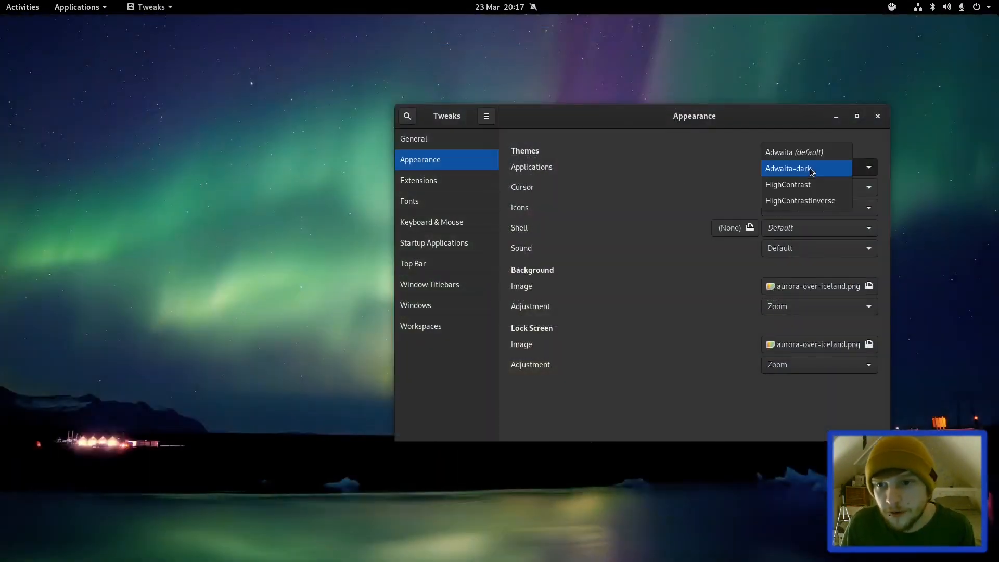
{"action": "left_click", "coordinate": [642, 195]}
{"action": "left_click", "coordinate": [818, 207]}
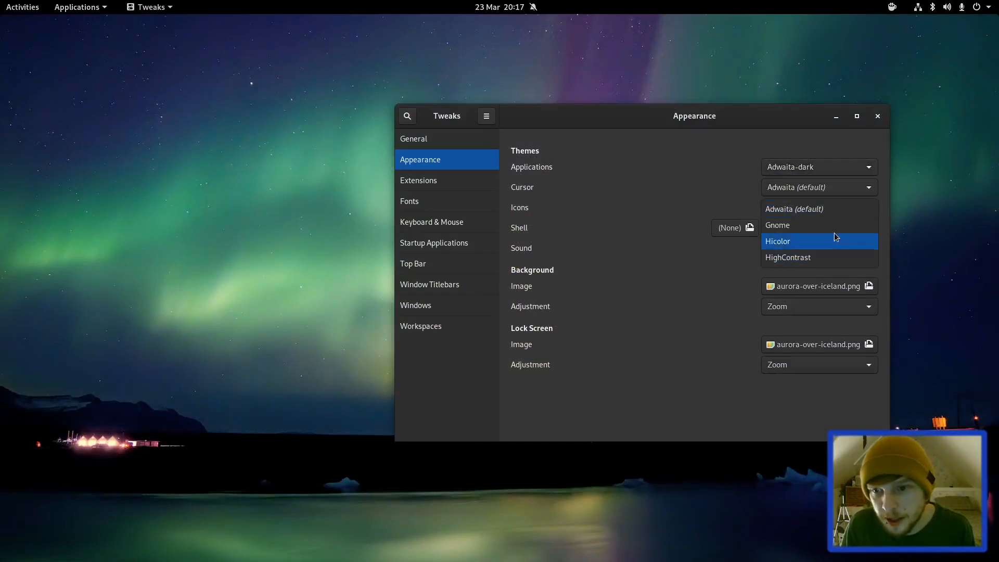
{"action": "left_click", "coordinate": [694, 125]}
{"action": "left_click", "coordinate": [877, 117]}
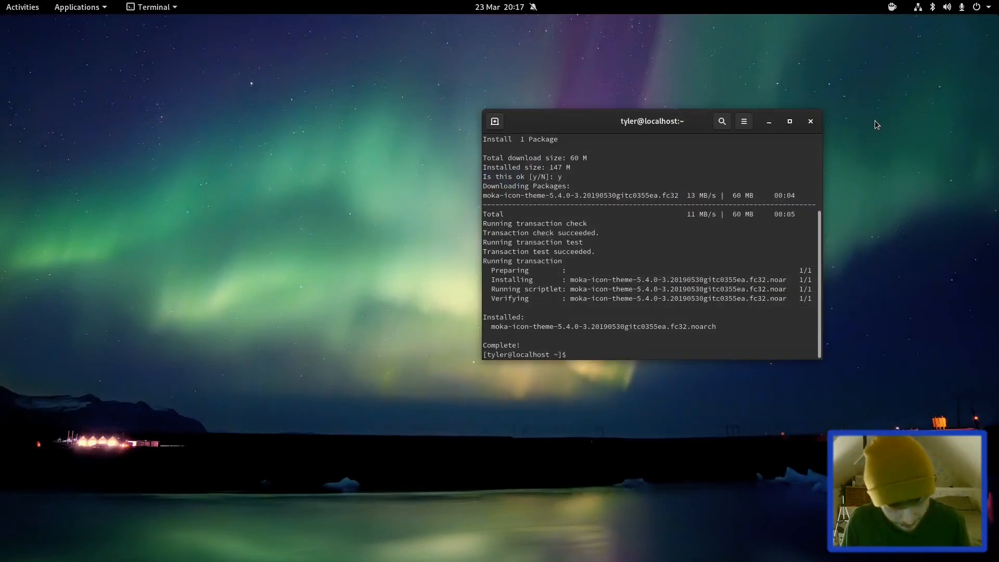
Relaunch Tweaks and set the Icons theme to Moka under Appearance
{"action": "key", "text": "super"}
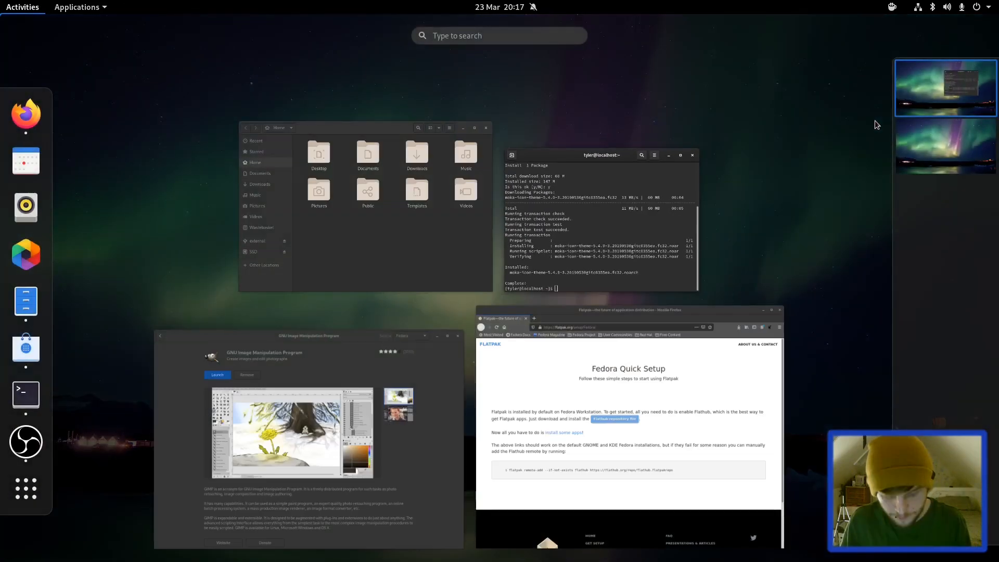
{"action": "type", "text": "tweaks"}
{"action": "key", "text": "Return"}
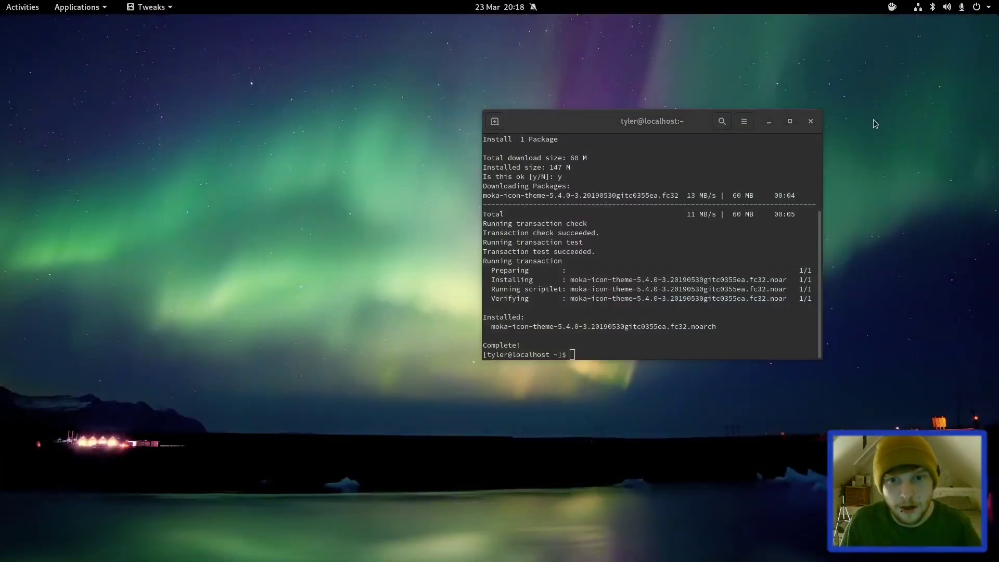
{"action": "left_click", "coordinate": [297, 174]}
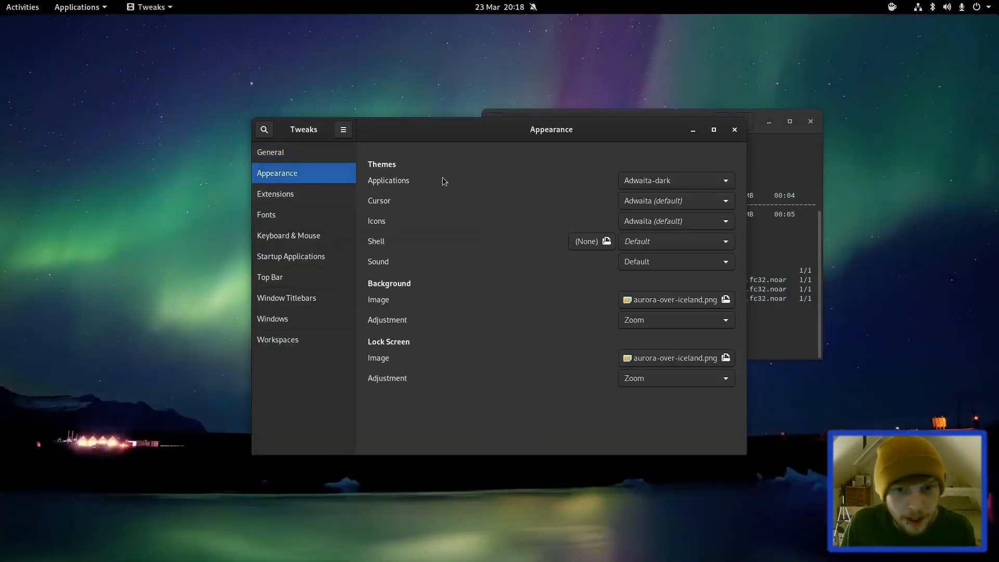
{"action": "left_click", "coordinate": [676, 221]}
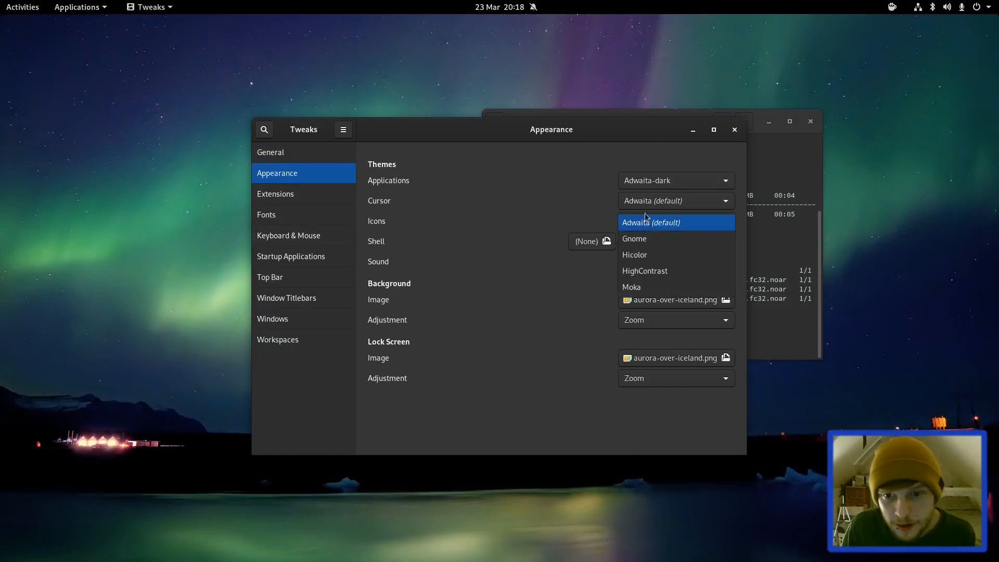
{"action": "left_click", "coordinate": [646, 288]}
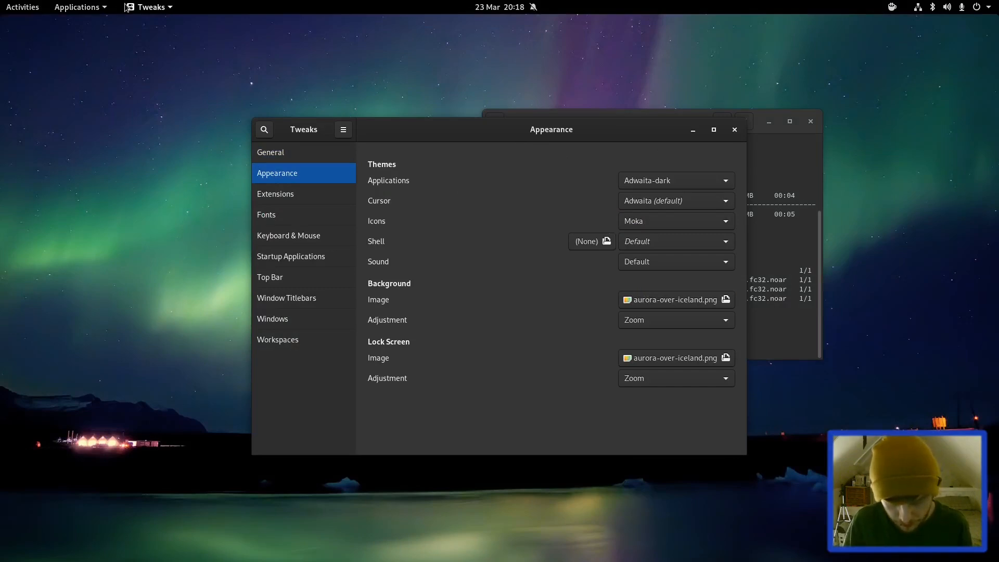
Launch Files on the Home folder, select Documents, then close it
{"action": "key", "text": "super"}
{"action": "type", "text": "naut"}
{"action": "key", "text": "Return"}
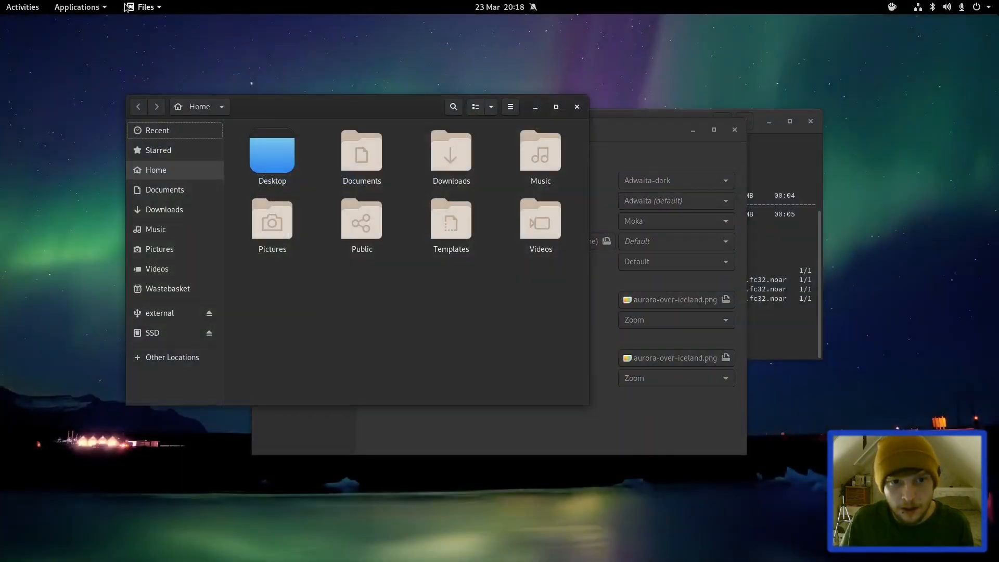
{"action": "left_click", "coordinate": [362, 157]}
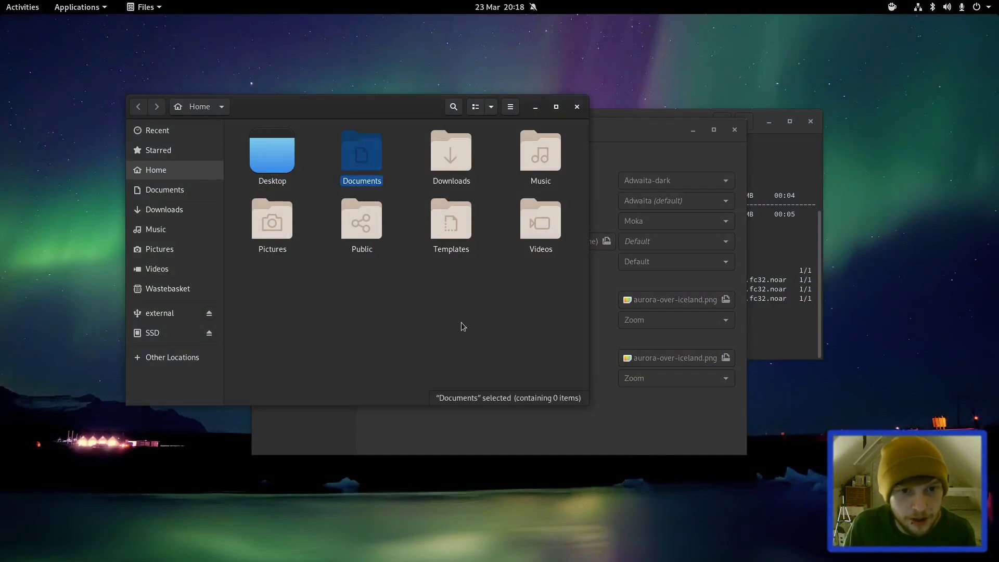
{"action": "left_click", "coordinate": [577, 106]}
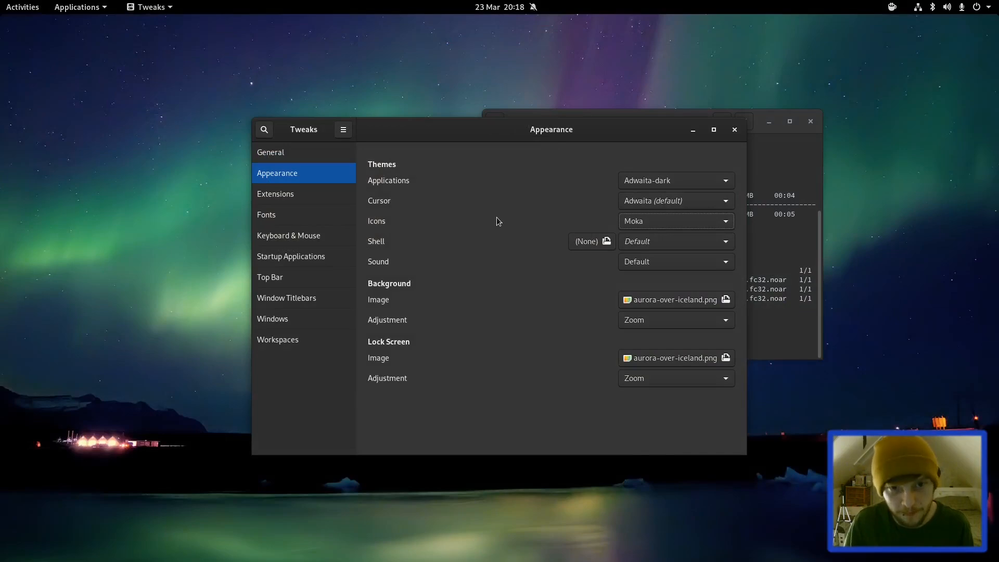
Reopen Files to show the Moka folder icons and glance at the application grid
{"action": "key", "text": "super"}
{"action": "type", "text": "nau"}
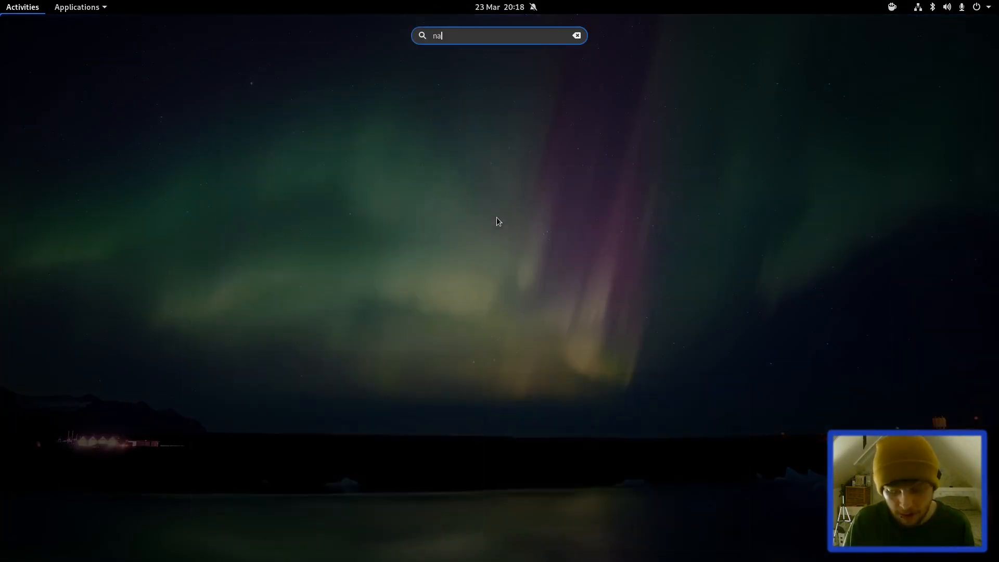
{"action": "key", "text": "Return"}
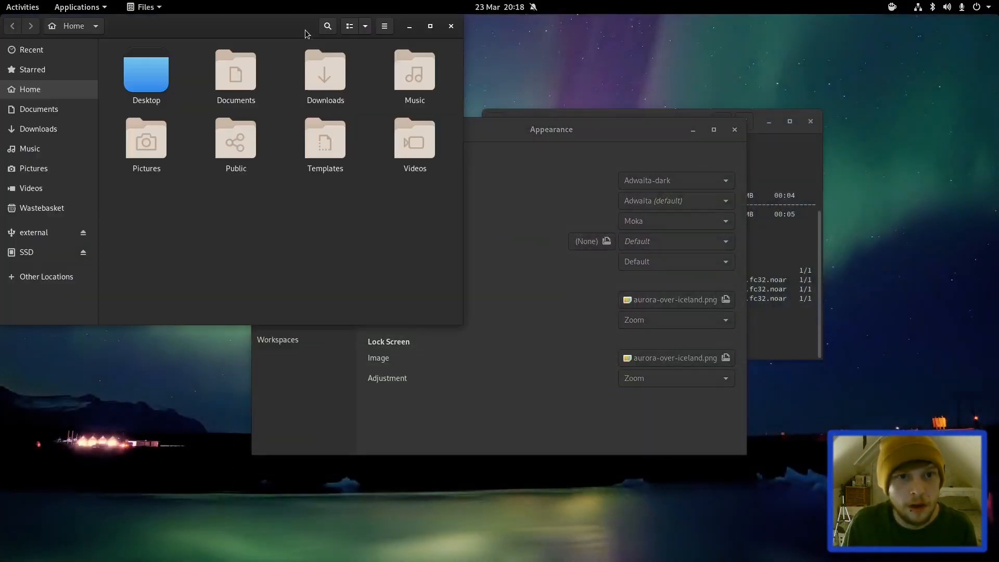
{"action": "key", "text": "super+a"}
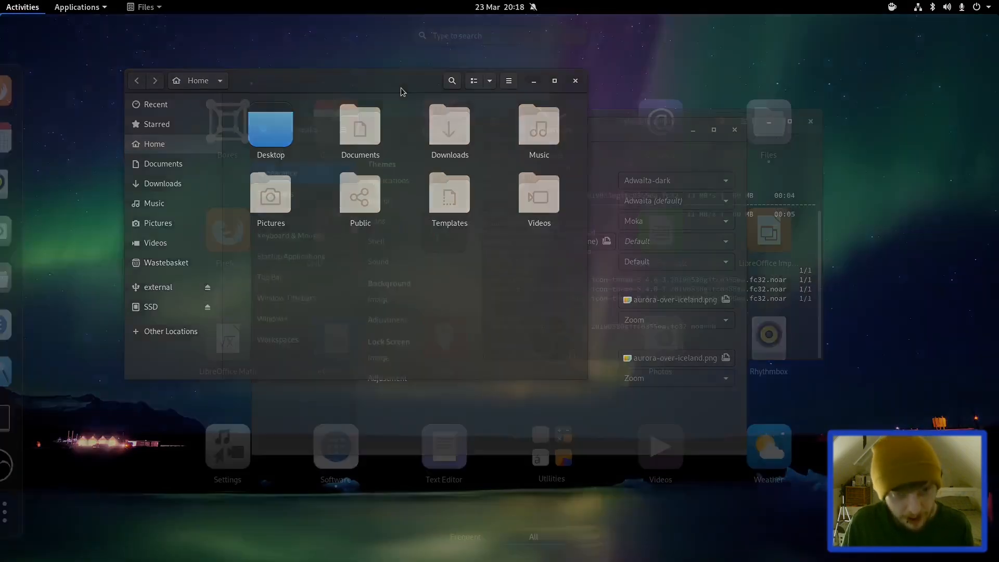
{"action": "key", "text": "super"}
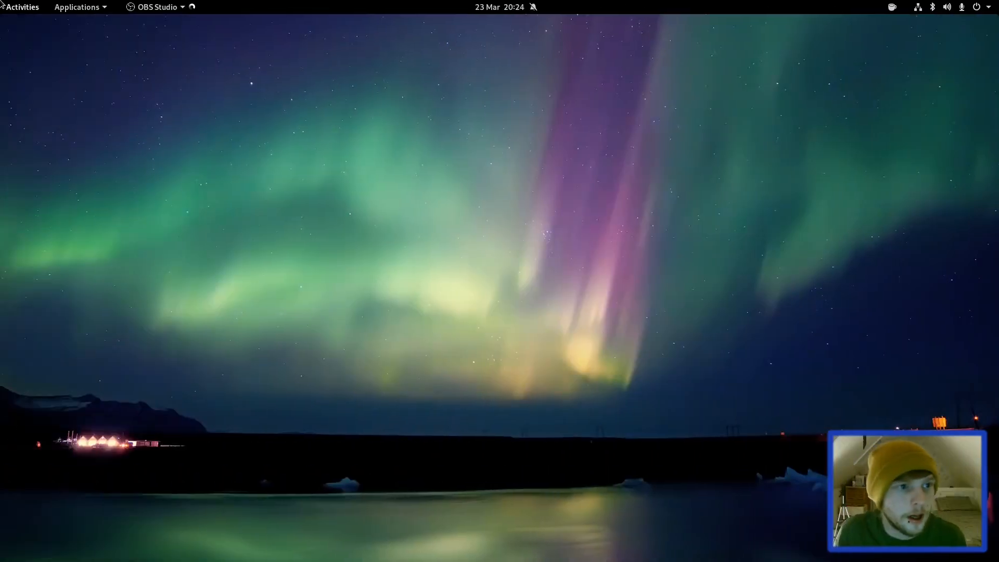
Launch Files from the dash, centre it and go into the Pictures folder
{"action": "left_click", "coordinate": [22, 6]}
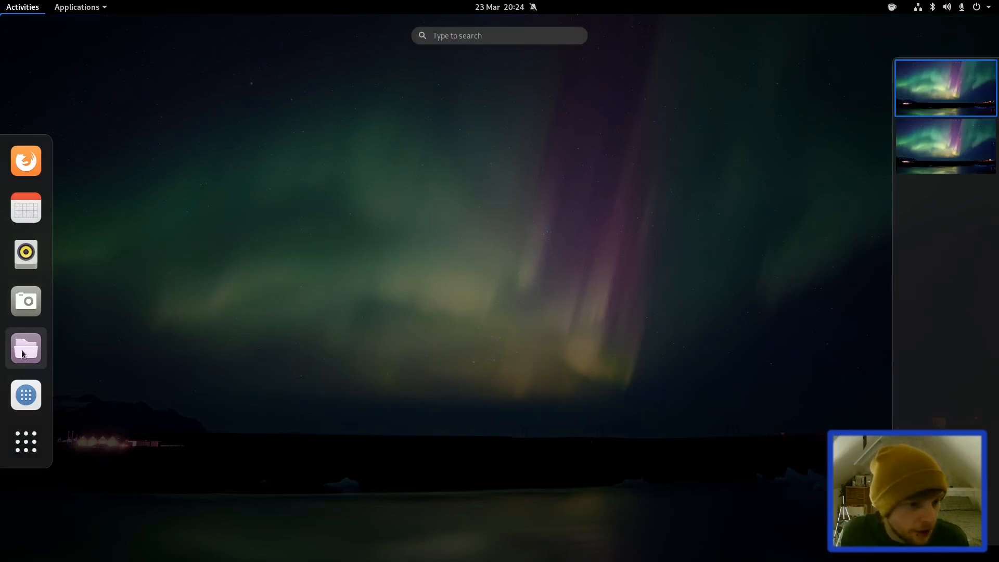
{"action": "left_click", "coordinate": [26, 349]}
{"action": "left_click_drag", "start_coordinate": [282, 106], "coordinate": [469, 106]}
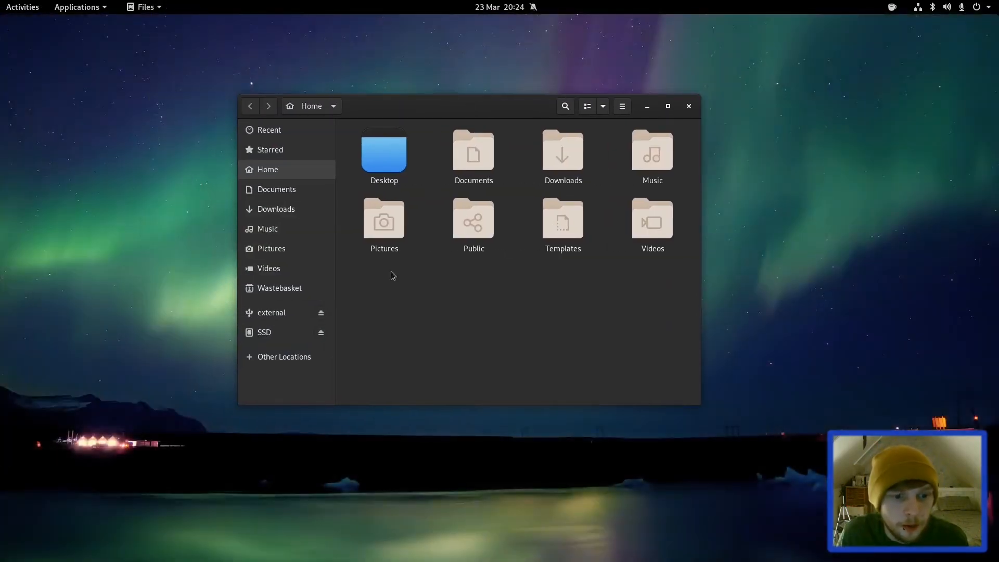
{"action": "left_click", "coordinate": [367, 221]}
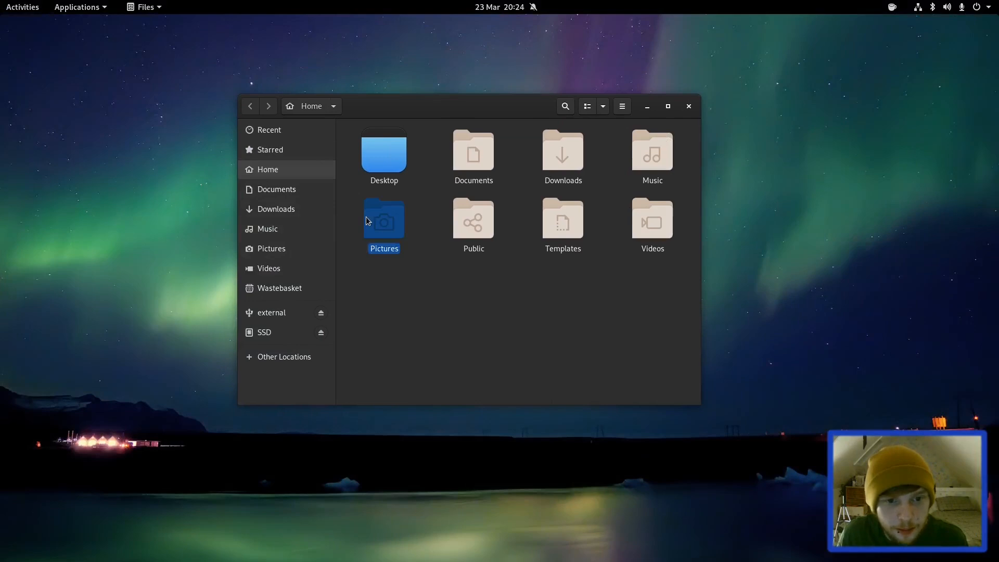
{"action": "double_click", "coordinate": [367, 221]}
{"action": "double_click", "coordinate": [566, 187]}
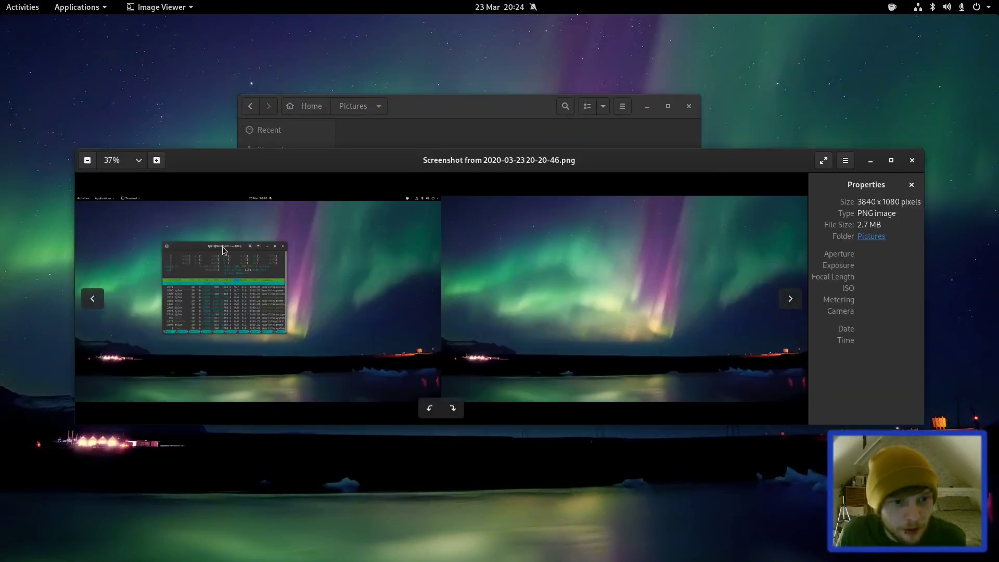
{"action": "double_click", "coordinate": [222, 246]}
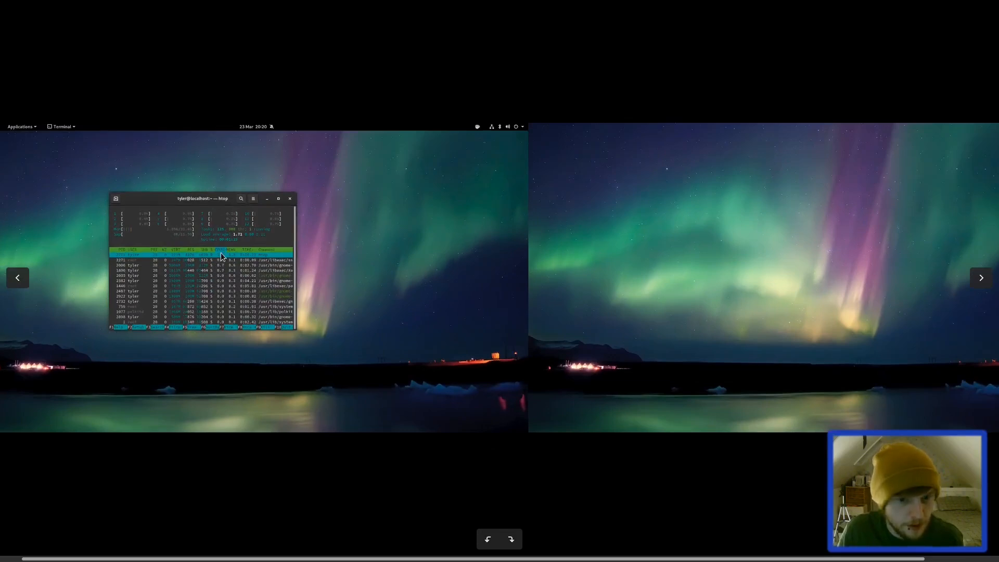
{"action": "scroll", "coordinate": [179, 275], "scroll_direction": "up", "scroll_amount": 2}
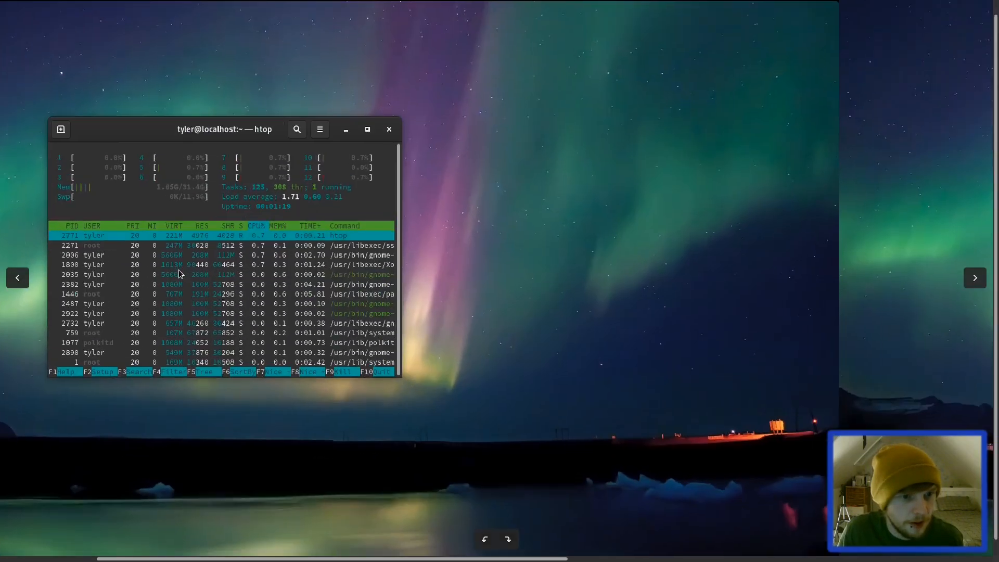
{"action": "scroll", "coordinate": [179, 276], "scroll_direction": "up", "scroll_amount": 2}
{"action": "scroll", "coordinate": [235, 250], "scroll_direction": "up", "scroll_amount": 2}
{"action": "scroll", "coordinate": [351, 219], "scroll_direction": "up", "scroll_amount": 1}
{"action": "scroll", "coordinate": [459, 183], "scroll_direction": "up", "scroll_amount": 1}
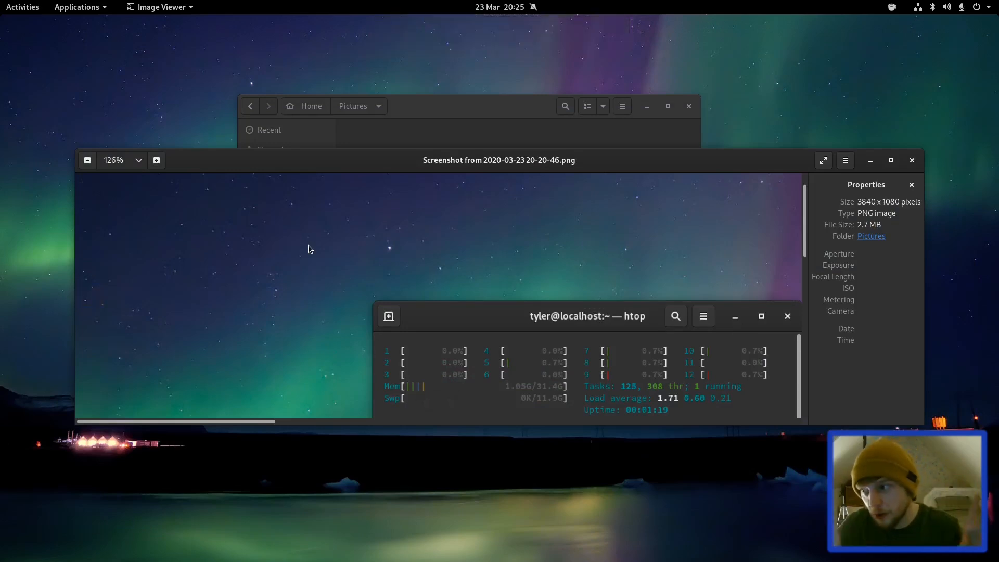
{"action": "left_click", "coordinate": [913, 161]}
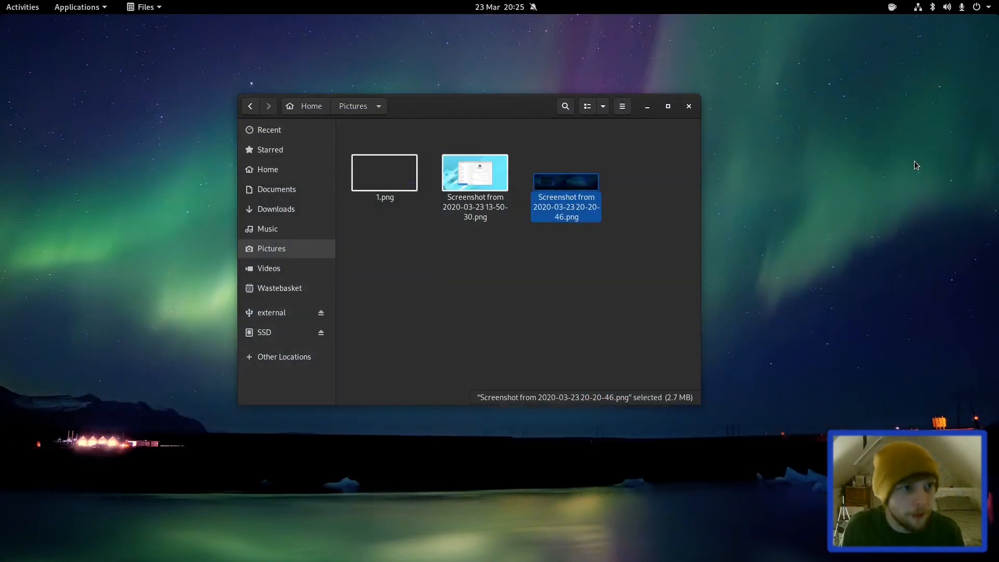
Launch Firefox from the dash and restore the previous session with the Fedora 32 article
{"action": "left_click", "coordinate": [23, 7]}
{"action": "left_click", "coordinate": [26, 138]}
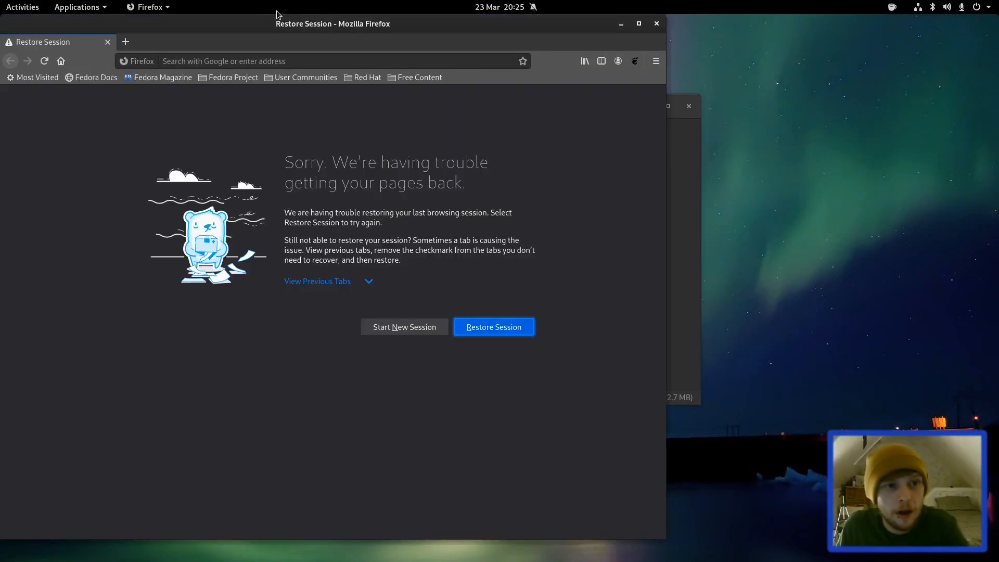
{"action": "left_click", "coordinate": [495, 333]}
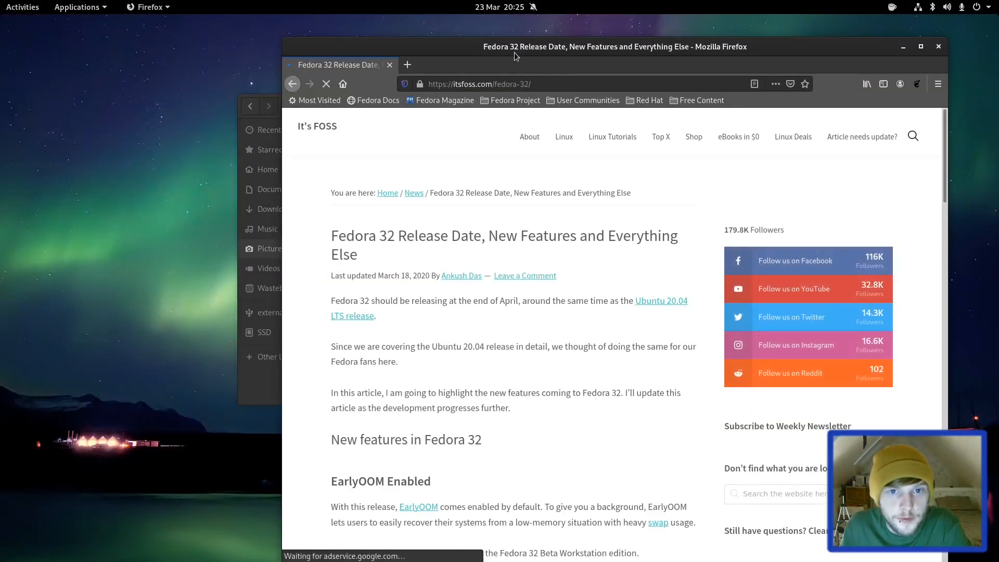
{"action": "left_click_drag", "start_coordinate": [515, 53], "coordinate": [371, 32]}
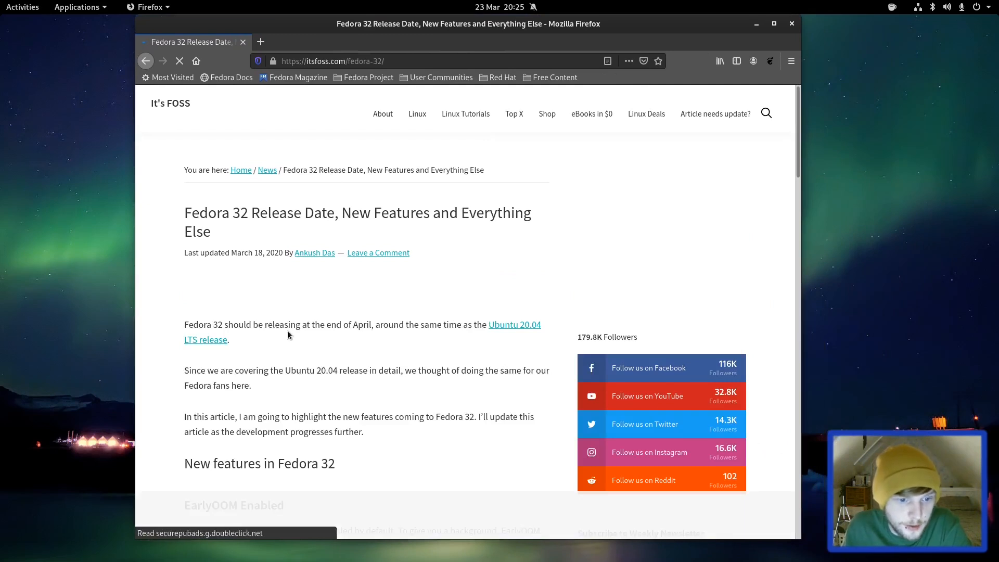
{"action": "scroll", "coordinate": [398, 312], "scroll_direction": "down", "scroll_amount": 3}
{"action": "scroll", "coordinate": [447, 299], "scroll_direction": "down", "scroll_amount": 2}
{"action": "scroll", "coordinate": [446, 299], "scroll_direction": "down", "scroll_amount": 1}
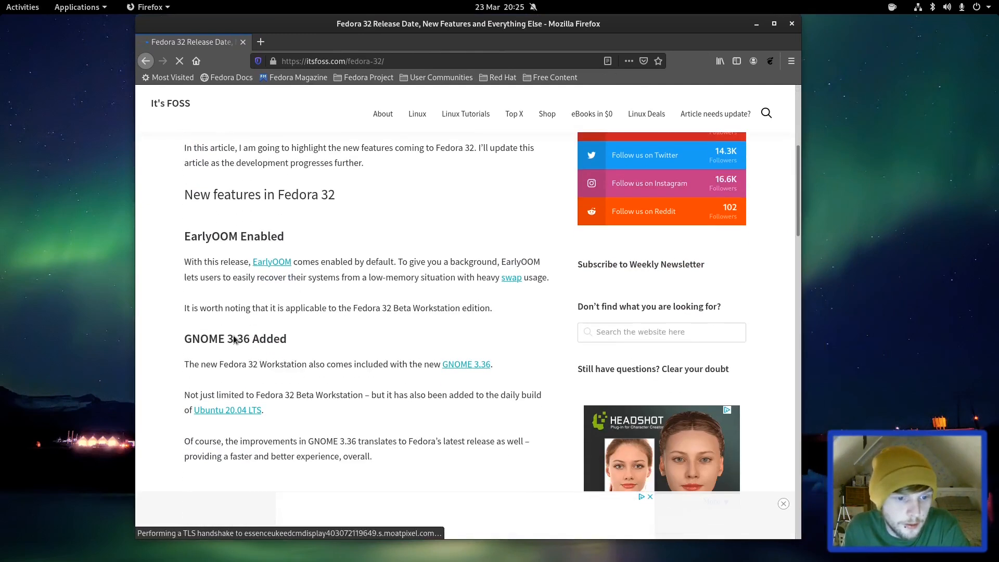
{"action": "left_click_drag", "start_coordinate": [181, 333], "coordinate": [362, 334]}
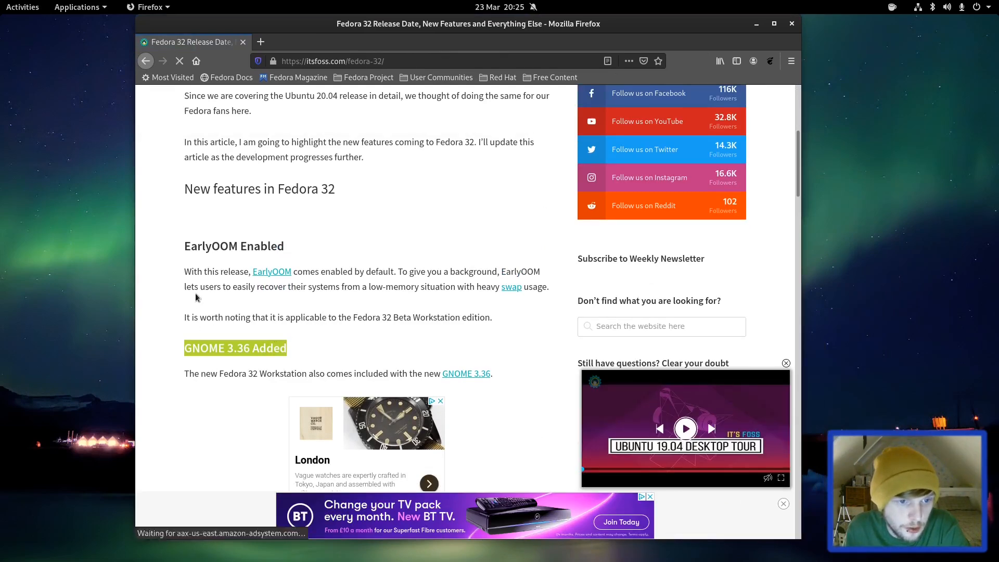
{"action": "scroll", "coordinate": [294, 284], "scroll_direction": "up", "scroll_amount": 3}
{"action": "scroll", "coordinate": [294, 285], "scroll_direction": "down", "scroll_amount": 3}
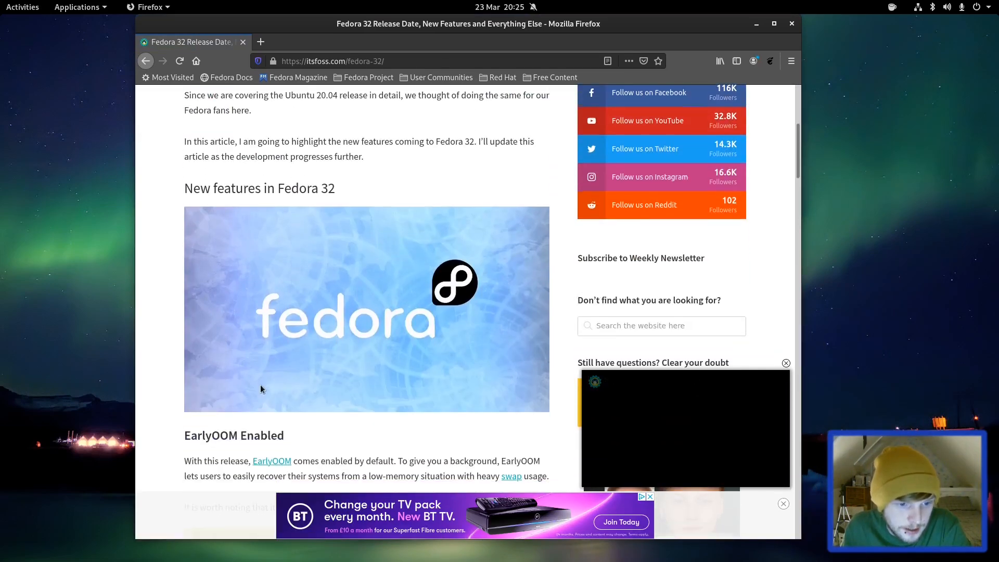
{"action": "scroll", "coordinate": [248, 374], "scroll_direction": "down", "scroll_amount": 2}
{"action": "scroll", "coordinate": [257, 358], "scroll_direction": "down", "scroll_amount": 5}
{"action": "scroll", "coordinate": [257, 357], "scroll_direction": "down", "scroll_amount": 5}
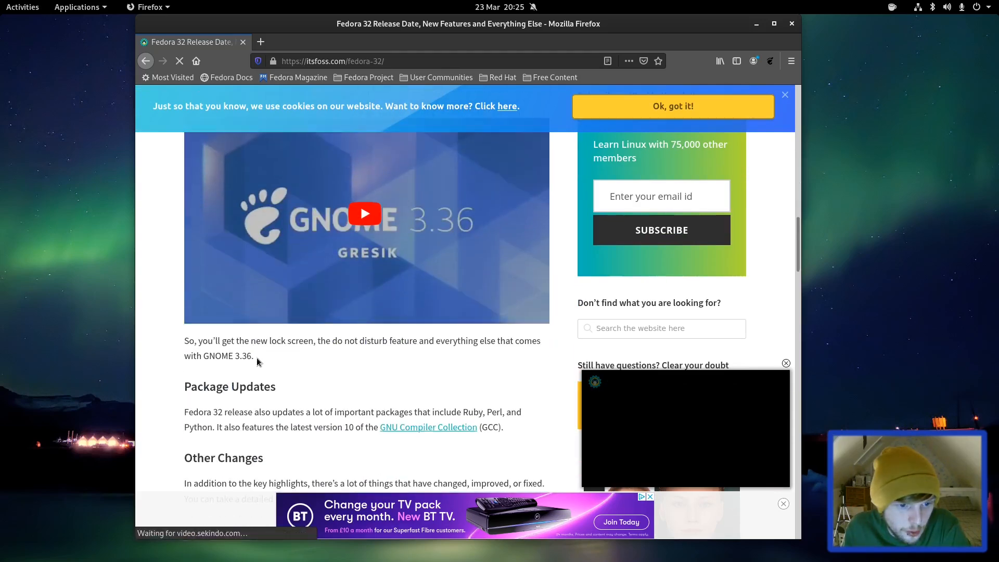
{"action": "scroll", "coordinate": [257, 358], "scroll_direction": "down", "scroll_amount": 3}
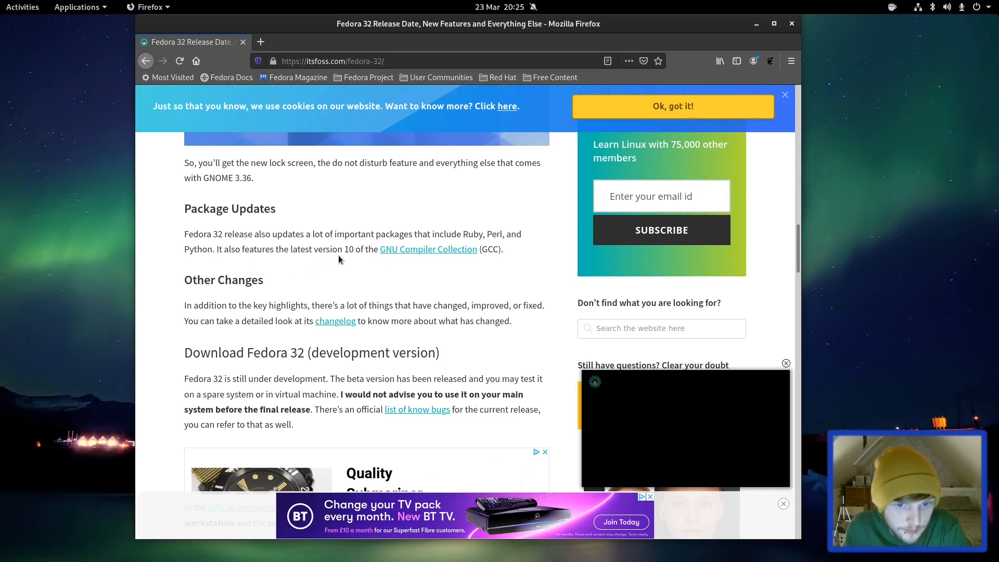
{"action": "scroll", "coordinate": [234, 305], "scroll_direction": "down", "scroll_amount": 3}
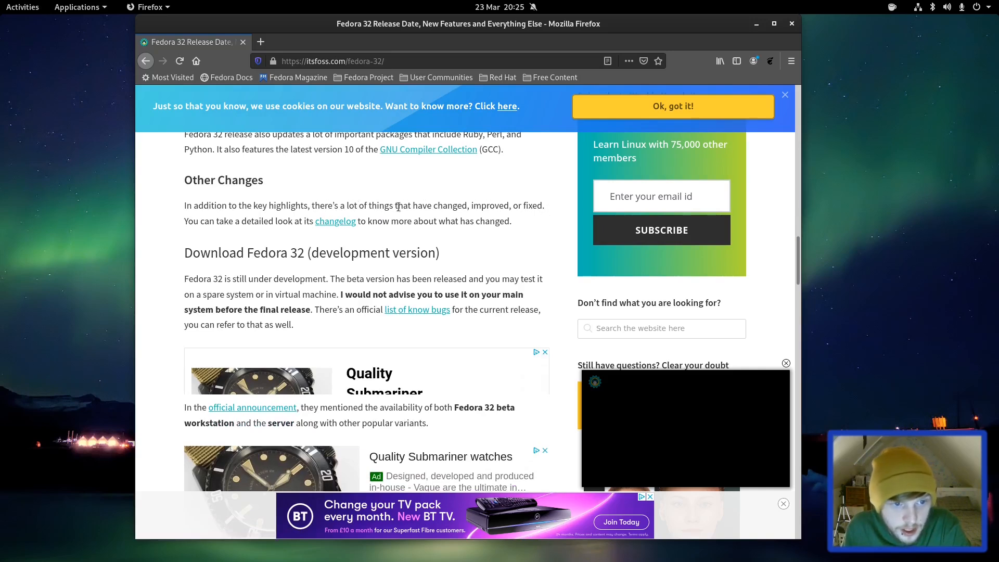
Open the changelog link in a new tab, then return to the Fedora 32 article tab
{"action": "left_click", "coordinate": [335, 221]}
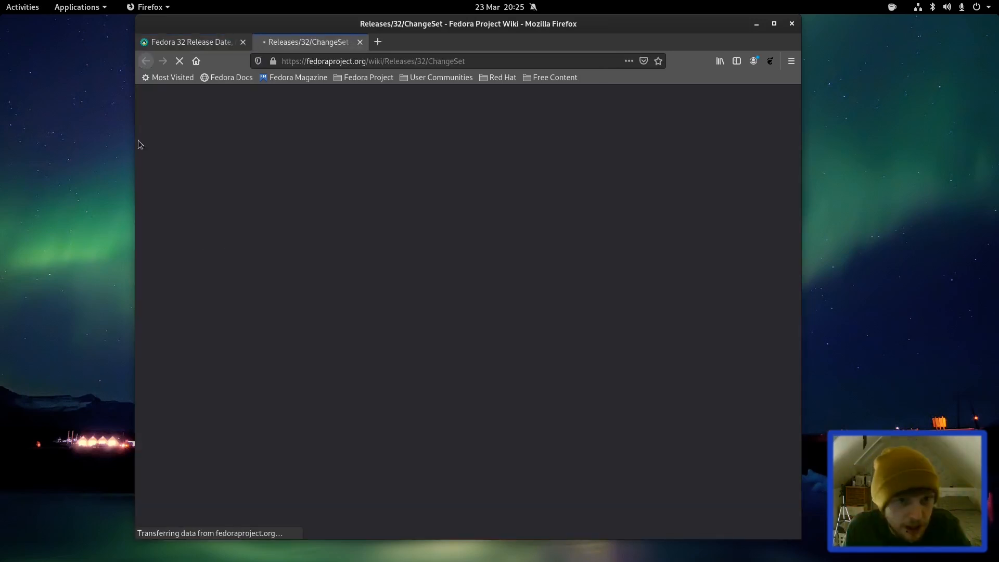
{"action": "scroll", "coordinate": [283, 334], "scroll_direction": "down", "scroll_amount": 3}
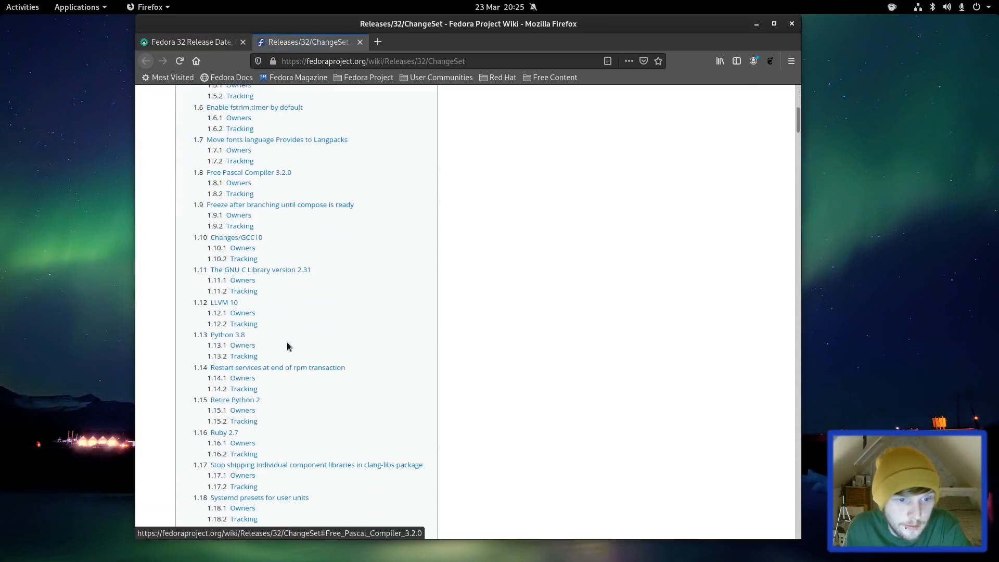
{"action": "scroll", "coordinate": [287, 345], "scroll_direction": "down", "scroll_amount": 5}
{"action": "scroll", "coordinate": [287, 350], "scroll_direction": "down", "scroll_amount": 5}
{"action": "left_click", "coordinate": [191, 41]}
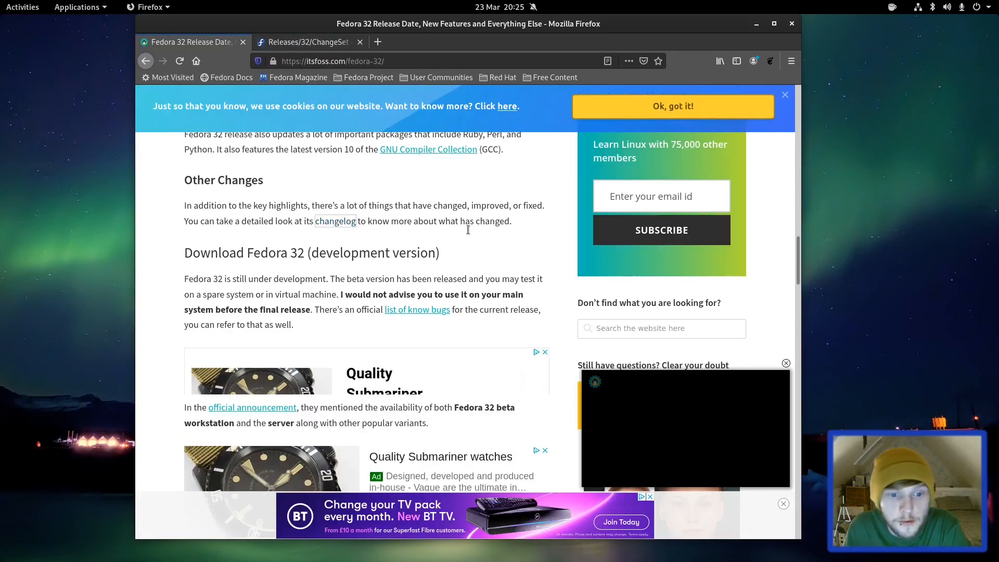
{"action": "scroll", "coordinate": [452, 261], "scroll_direction": "down", "scroll_amount": 5}
{"action": "scroll", "coordinate": [449, 263], "scroll_direction": "down", "scroll_amount": 1}
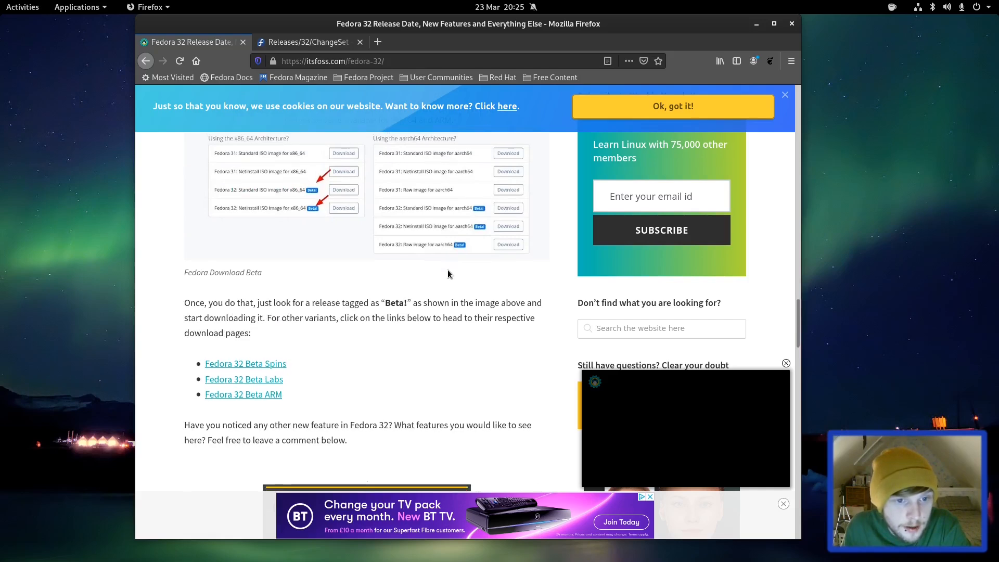
{"action": "scroll", "coordinate": [447, 270], "scroll_direction": "up", "scroll_amount": 1}
{"action": "scroll", "coordinate": [452, 260], "scroll_direction": "up", "scroll_amount": 2}
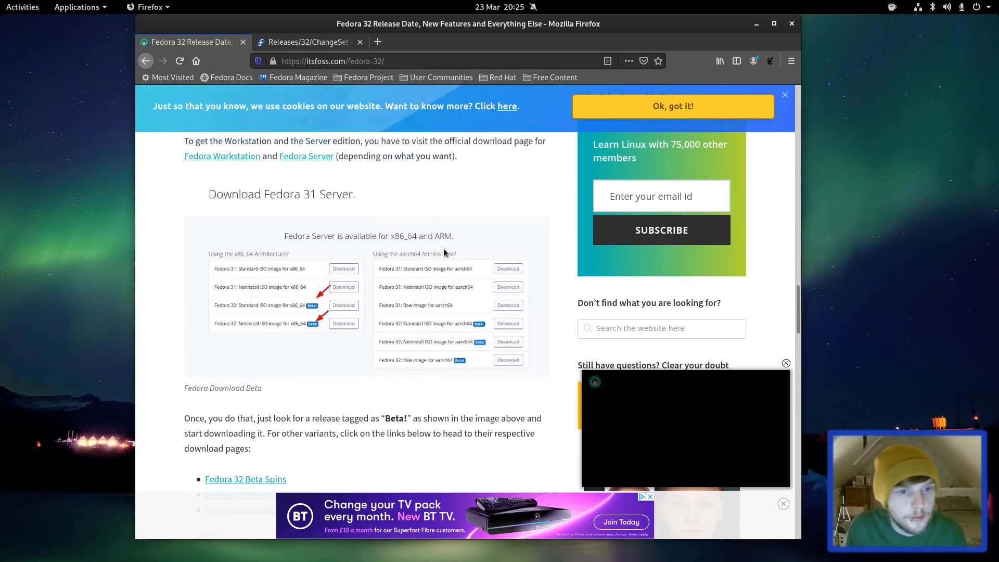
{"action": "scroll", "coordinate": [275, 257], "scroll_direction": "up", "scroll_amount": 3}
{"action": "scroll", "coordinate": [297, 242], "scroll_direction": "up", "scroll_amount": 5}
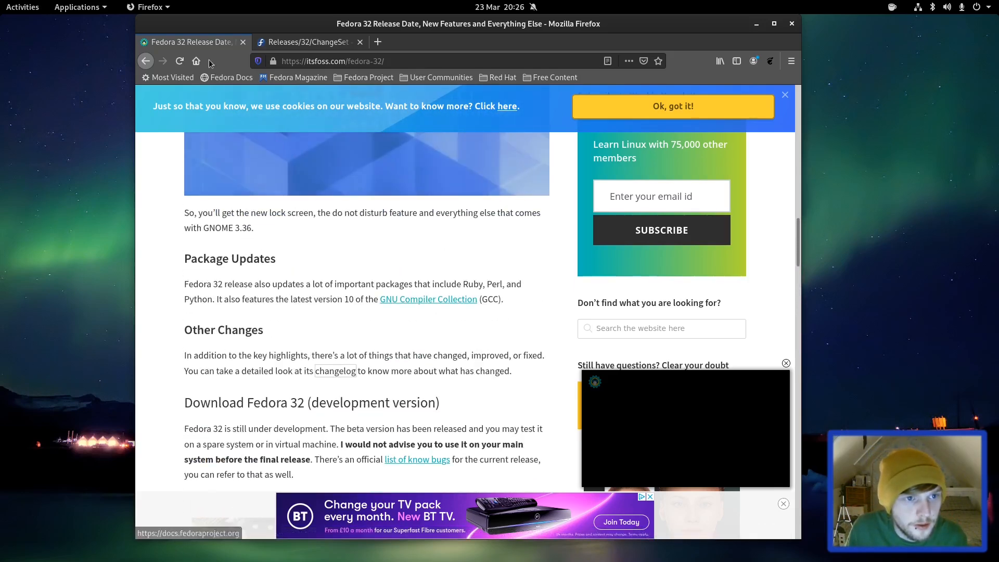
{"action": "scroll", "coordinate": [278, 312], "scroll_direction": "up", "scroll_amount": 3}
{"action": "scroll", "coordinate": [277, 351], "scroll_direction": "up", "scroll_amount": 3}
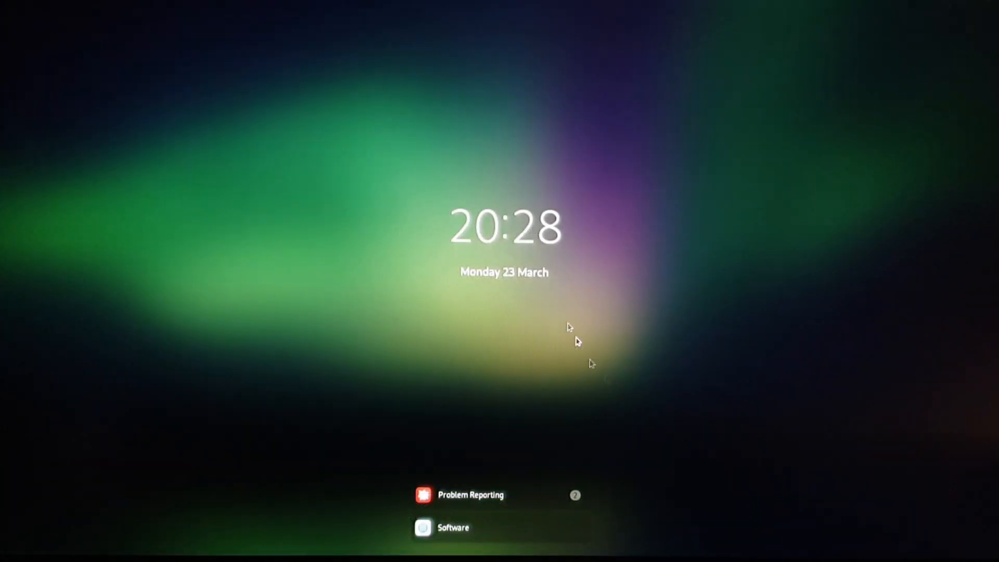
Unlock the session with the password, returning to Firefox's Fedora 32 article at the GNOME 3.36 section
{"action": "left_click", "coordinate": [545, 269]}
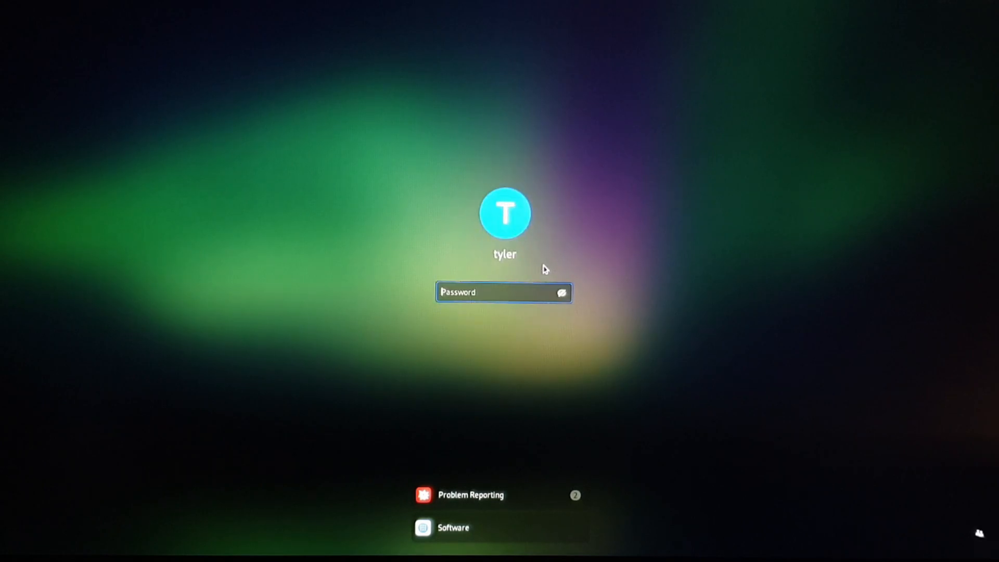
{"action": "type", "text": "***"}
{"action": "key", "text": "Return"}
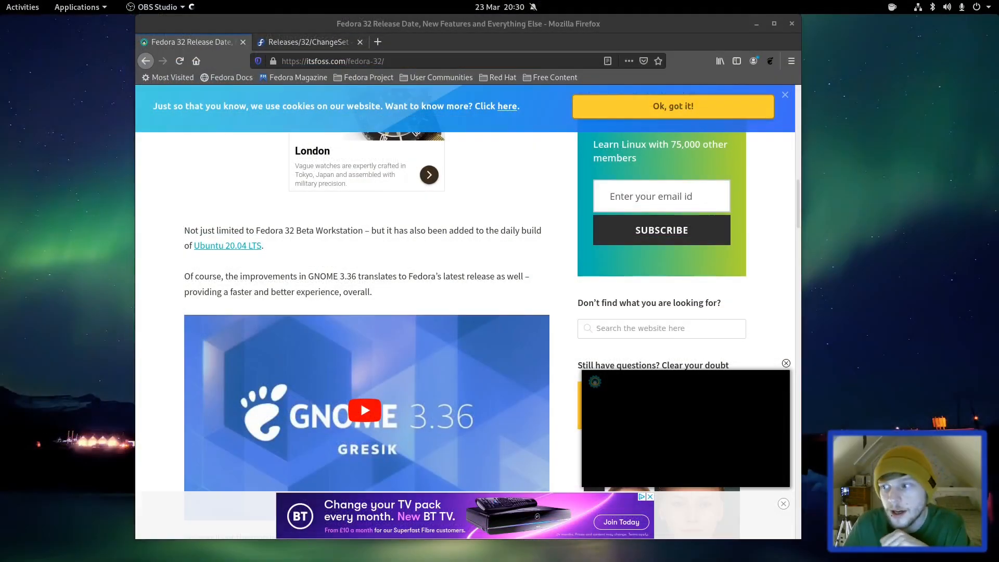